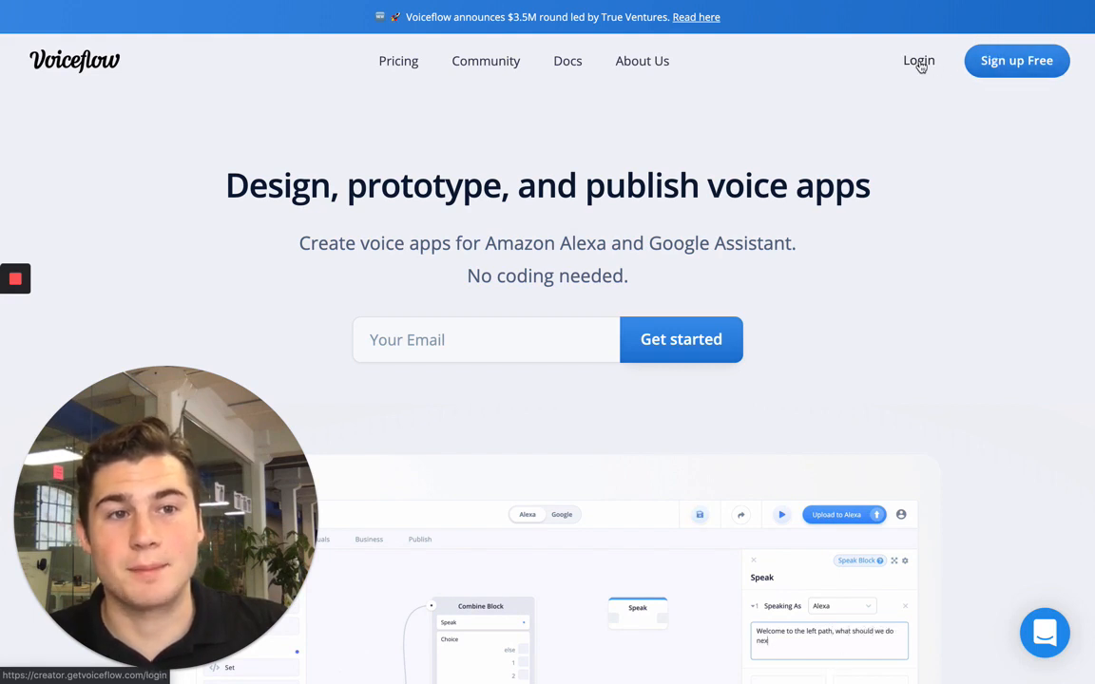
Step: Log in and create a project named "Voiceflow demo series" for the English (US) and English (CA) regions
left_click(919, 62)
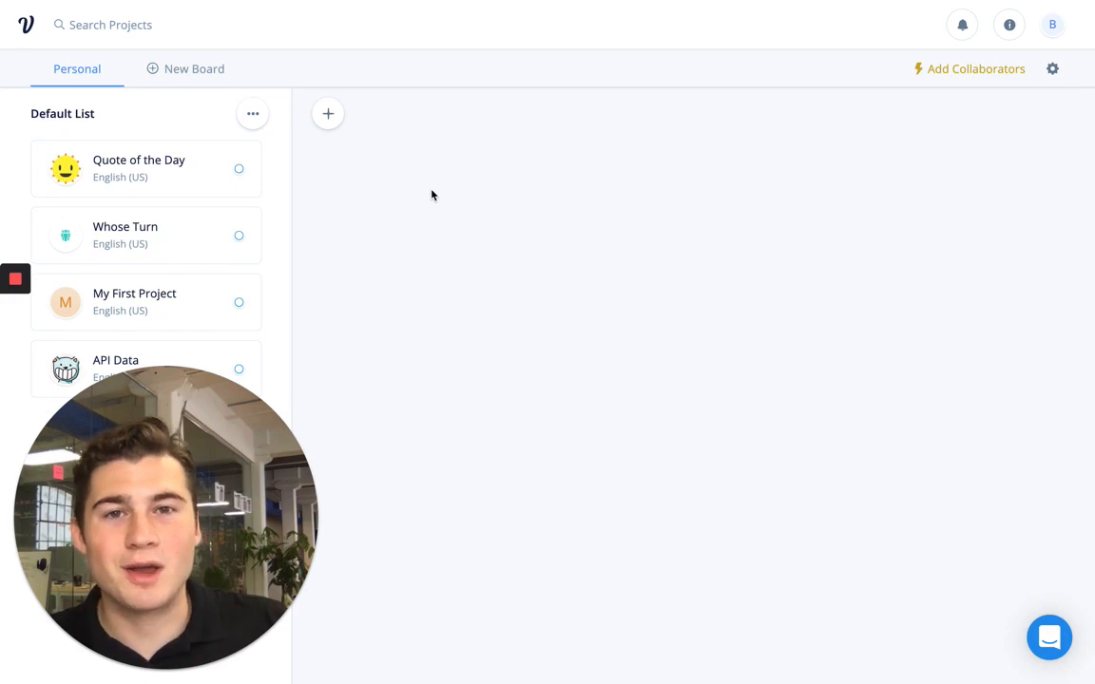
mouse_move(124, 213)
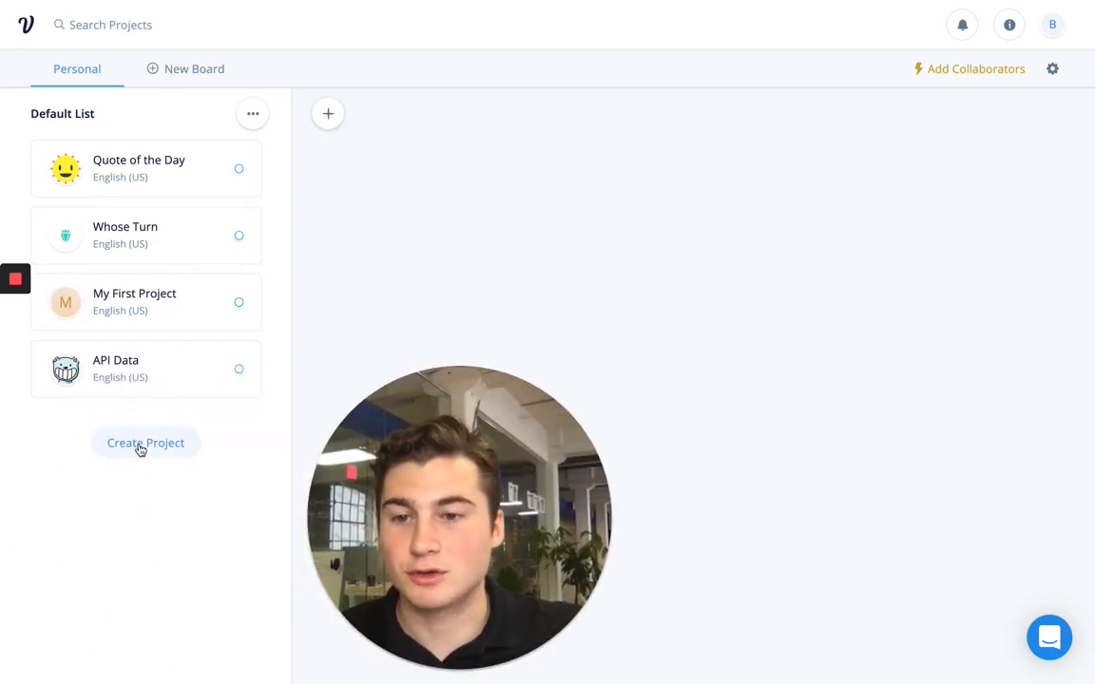
left_click(141, 447)
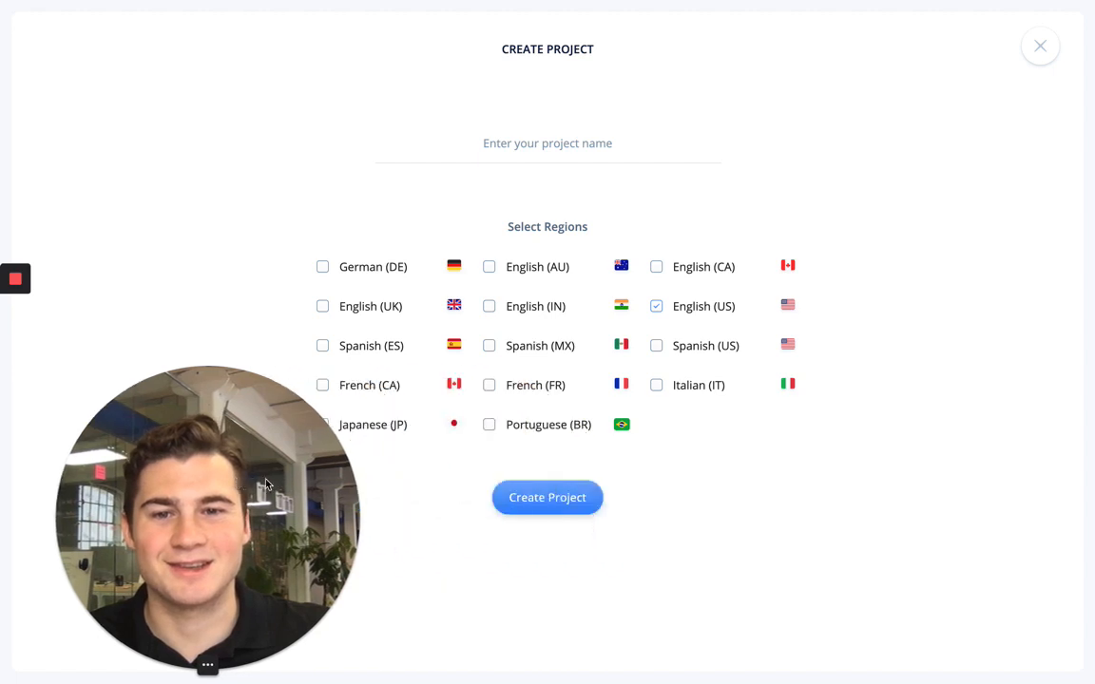
left_click(543, 142)
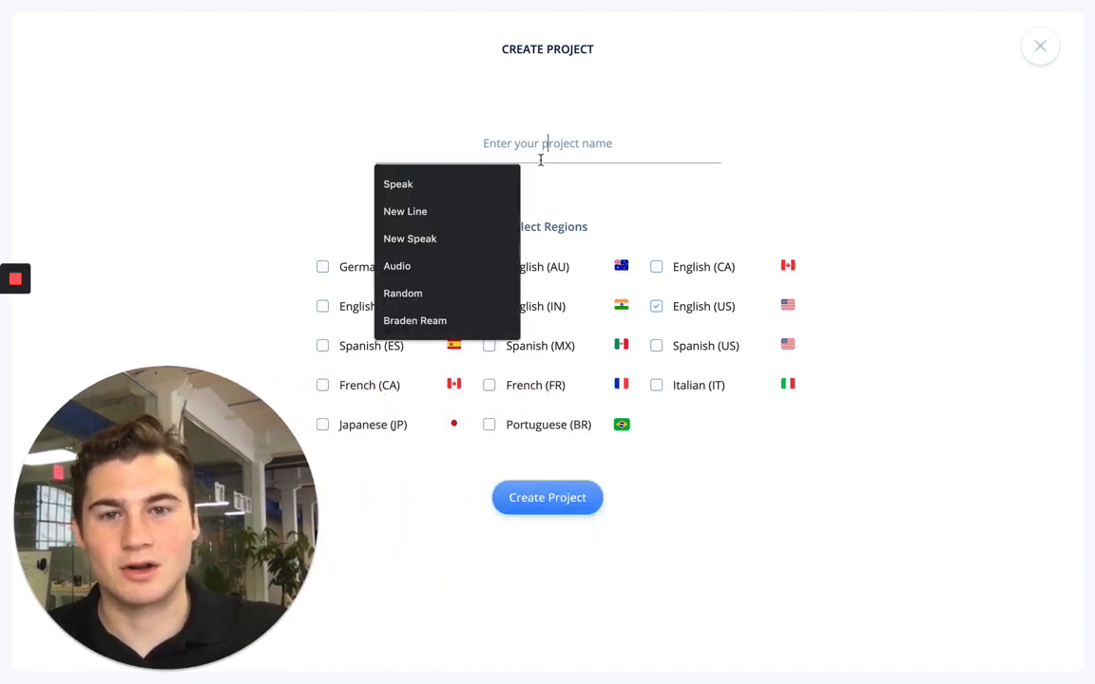
type("Vo")
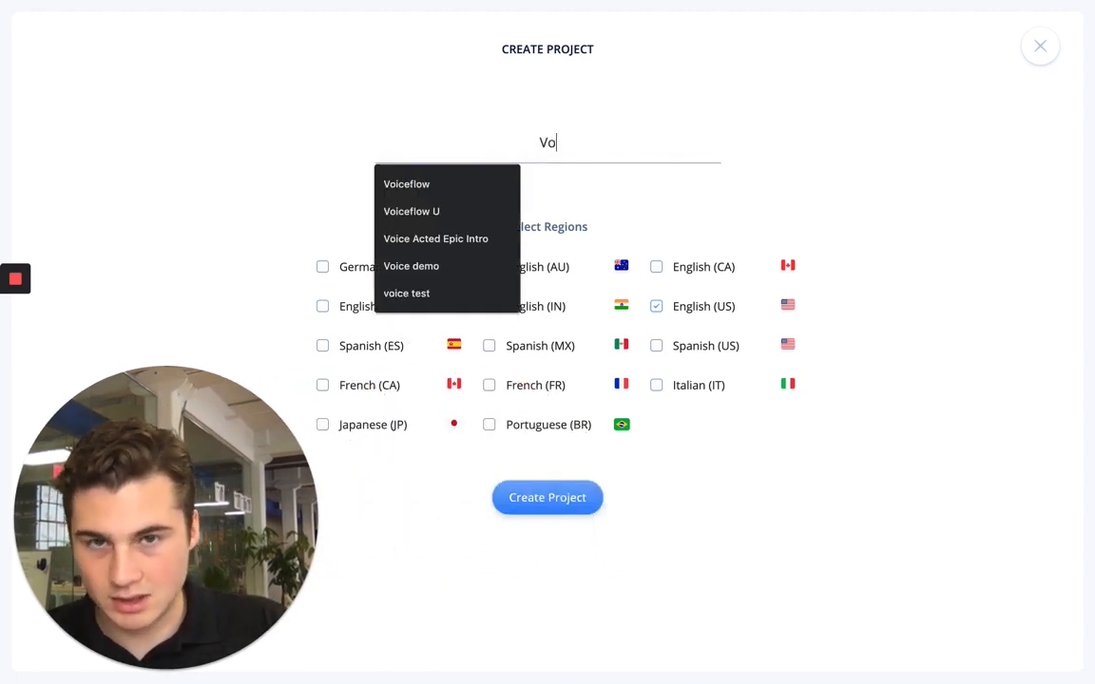
type("iceflow demo s")
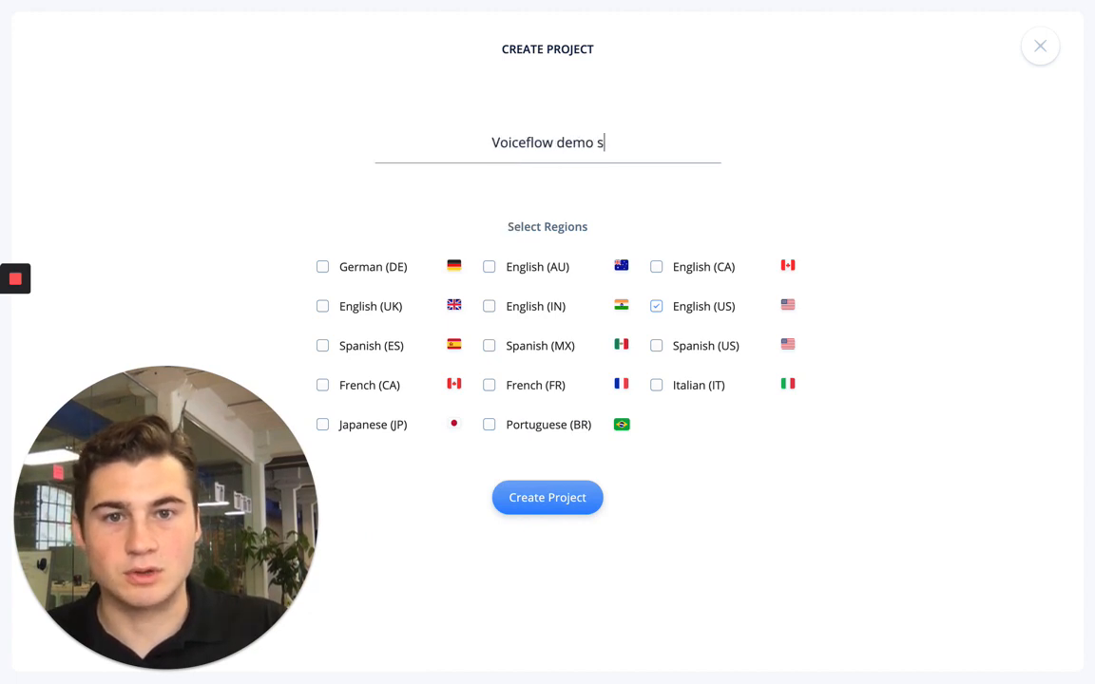
type("eries")
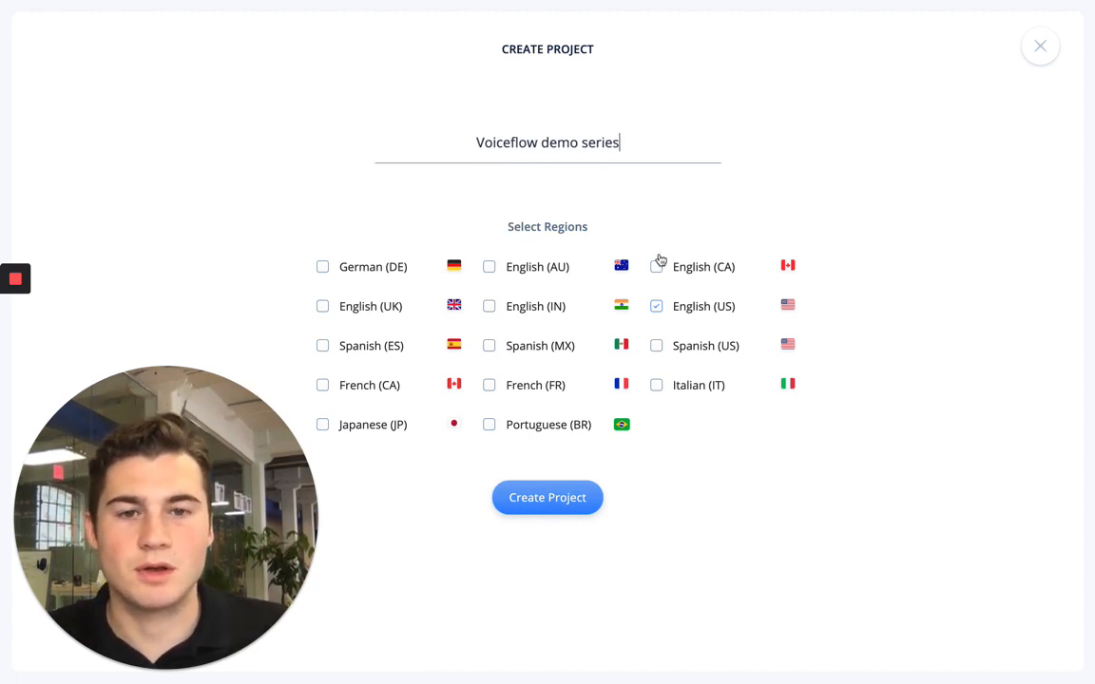
left_click(663, 265)
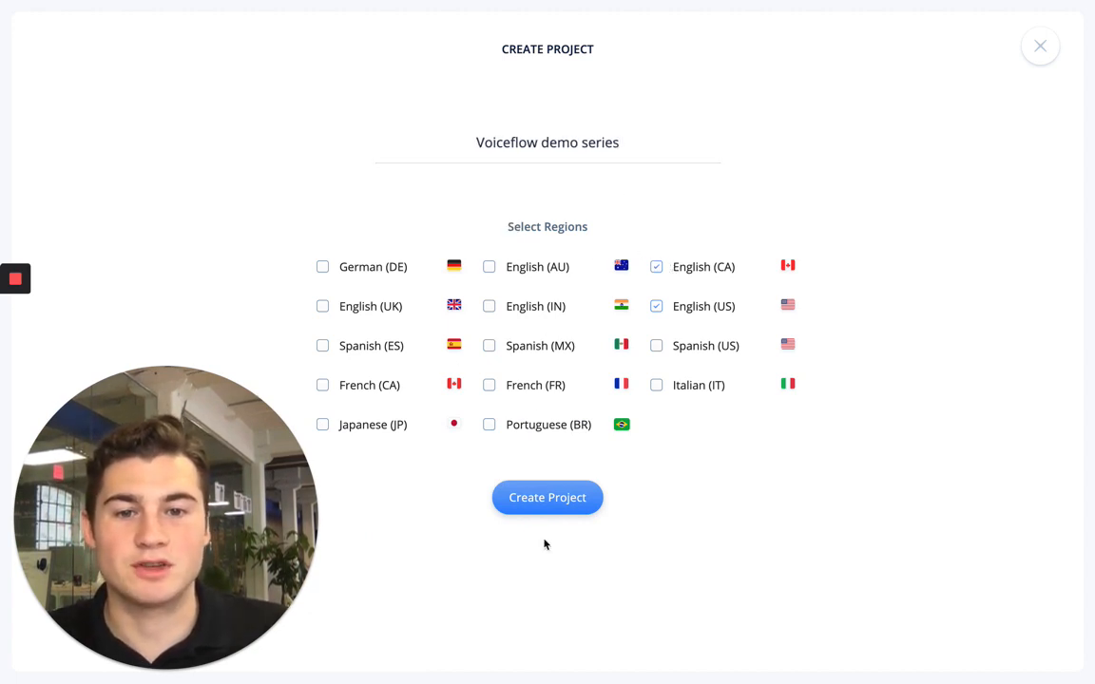
left_click(555, 499)
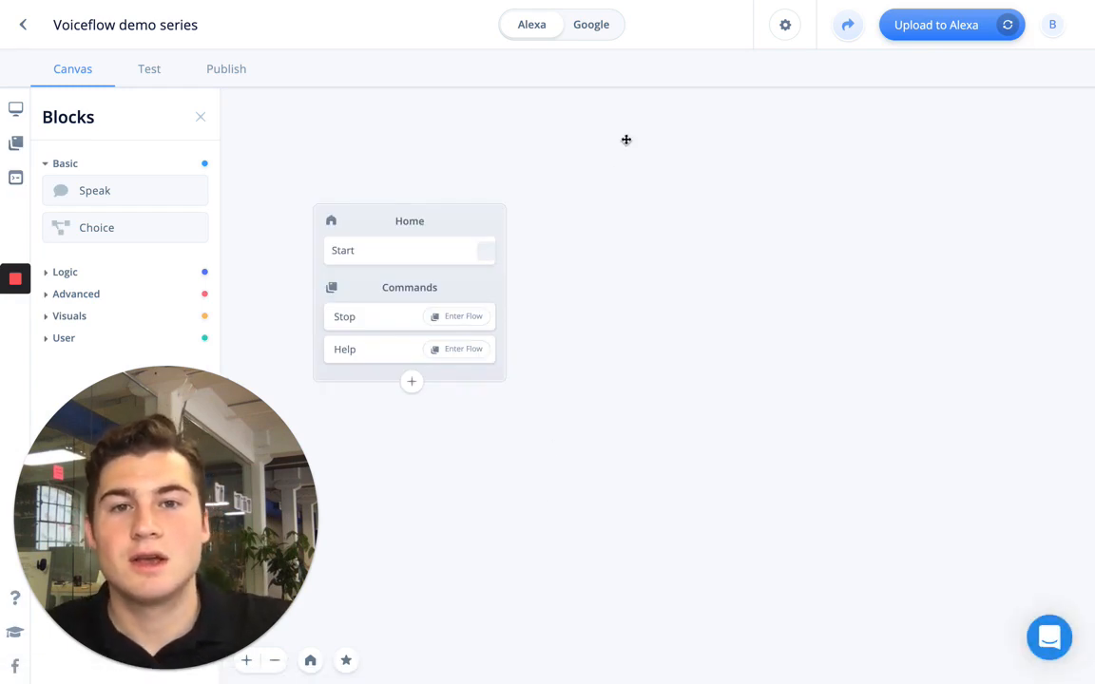
left_click_drag(654, 218, 795, 284)
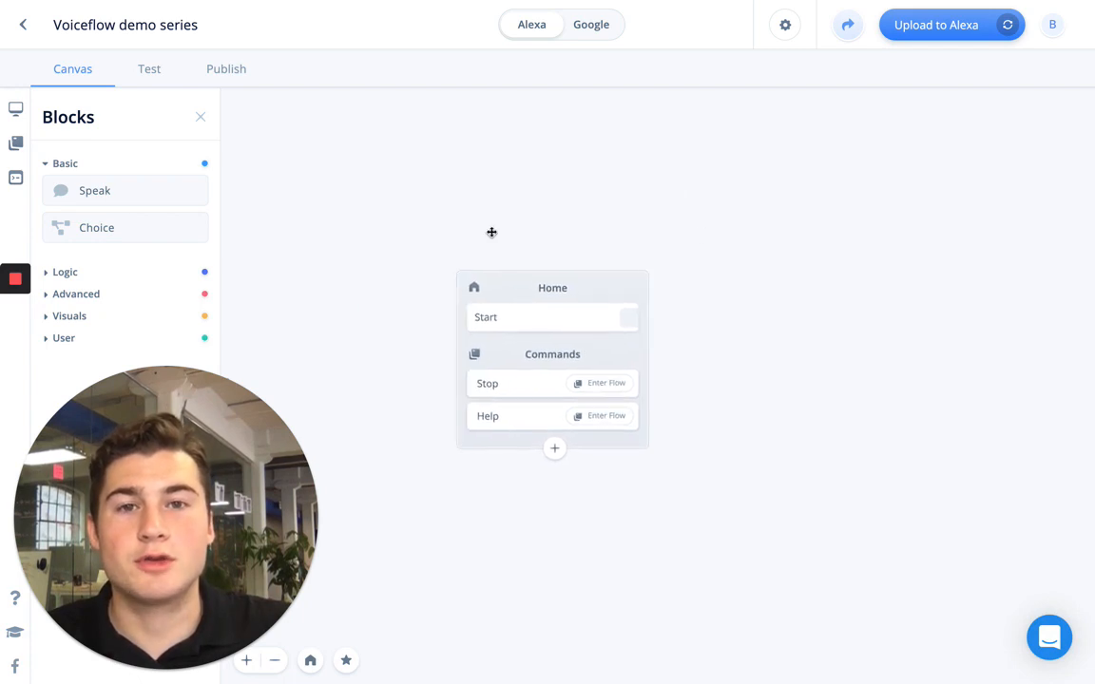
scroll(491, 232, "down", 3)
scroll(492, 232, "up", 2)
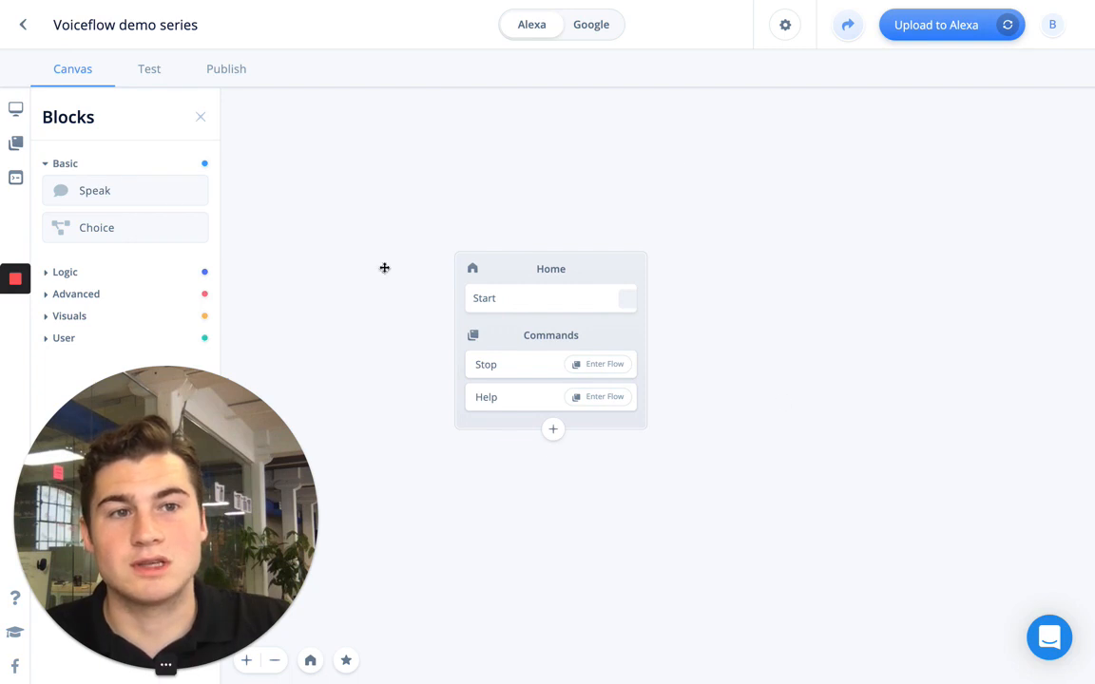
Step: Return to the project dashboard, move the Voiceflow demo series project into a new list and reopen it
left_click(21, 33)
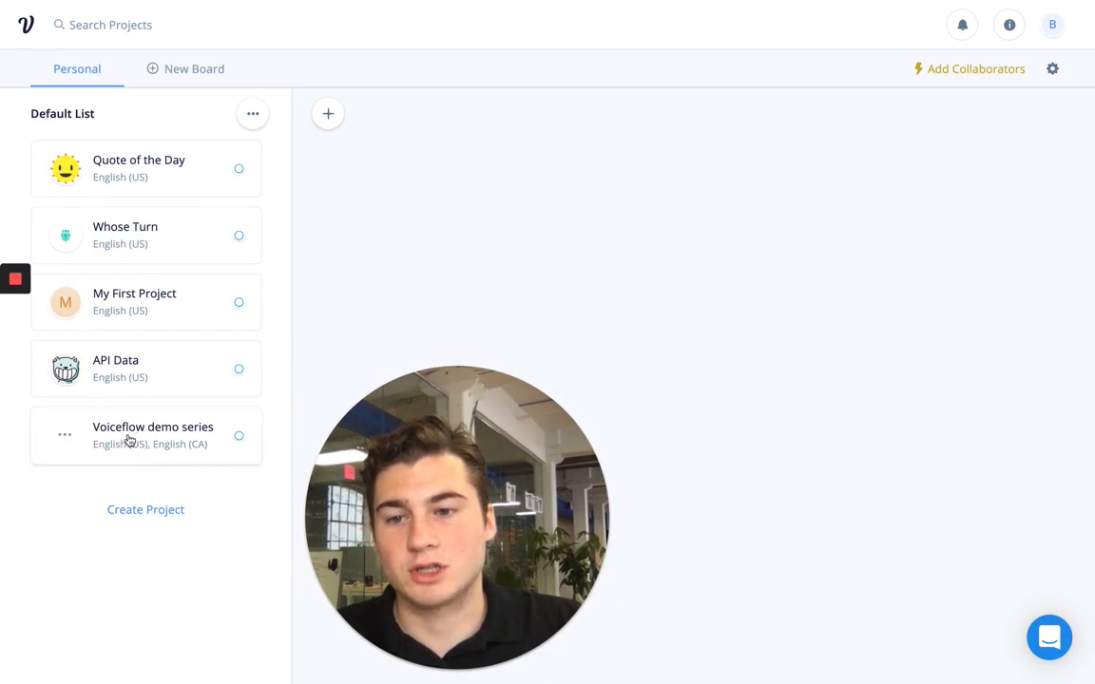
left_click_drag(140, 441, 415, 177)
left_click(329, 114)
left_click(459, 168)
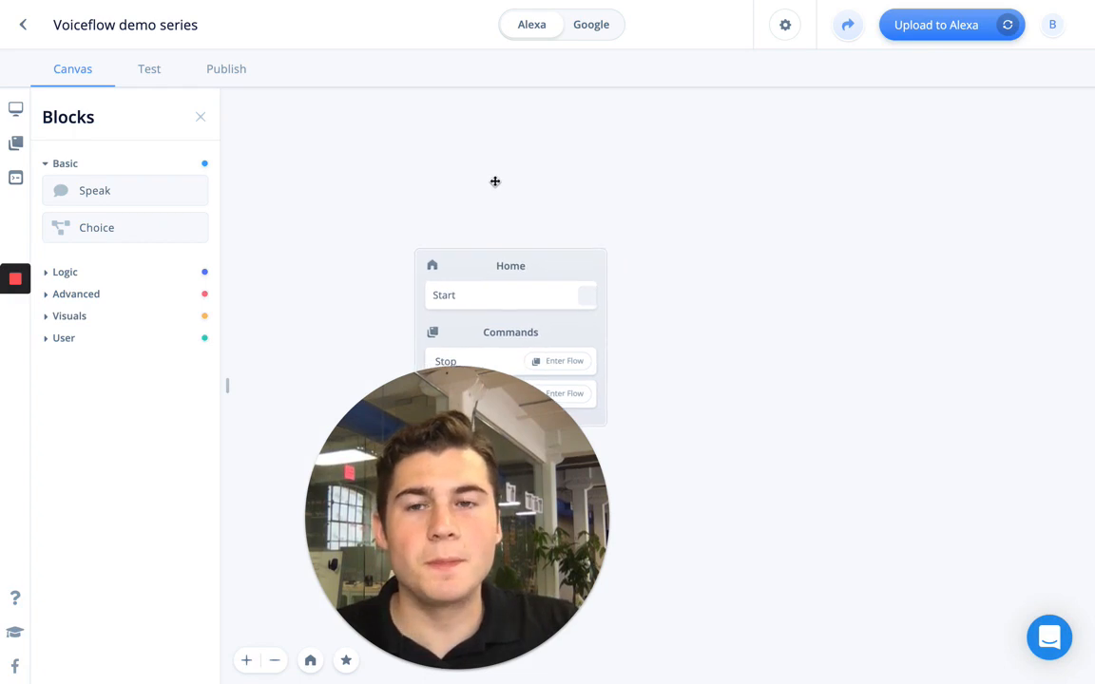
Step: View the project's Test and Publish sections and return to the Canvas
left_click_drag(497, 196, 466, 154)
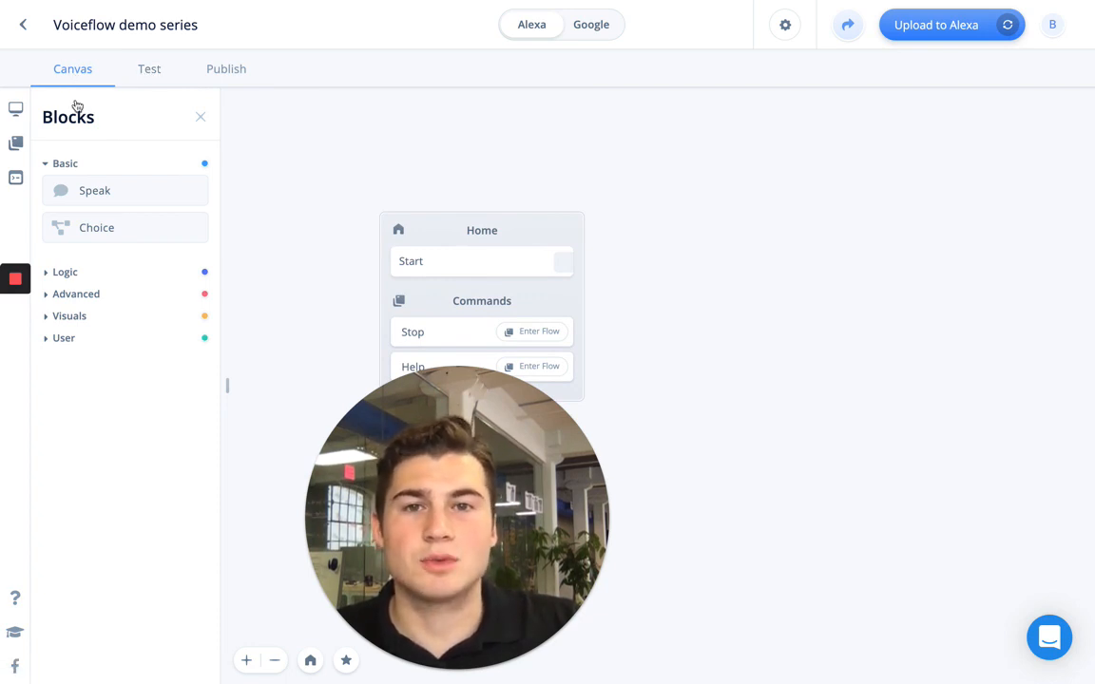
left_click(149, 71)
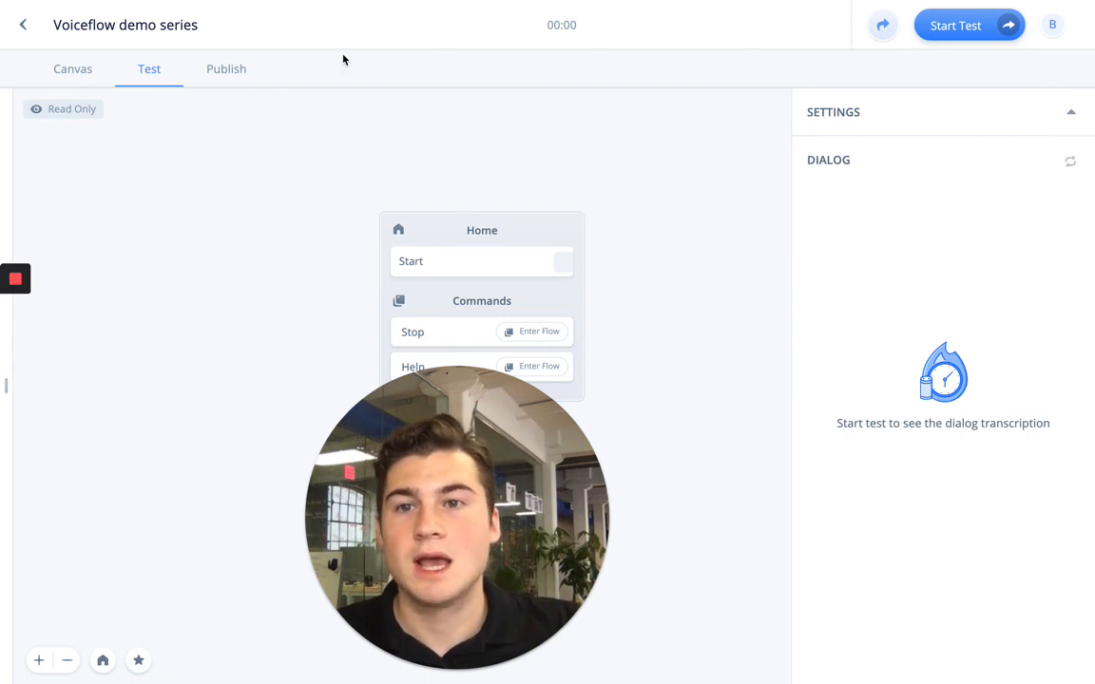
left_click(229, 81)
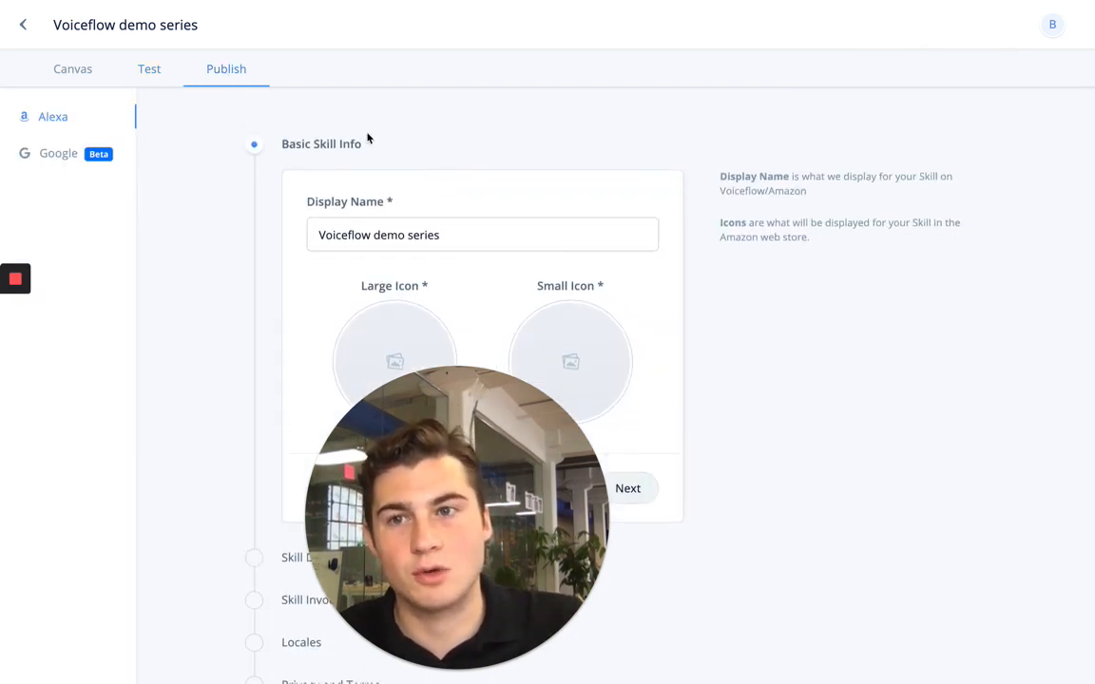
left_click(73, 69)
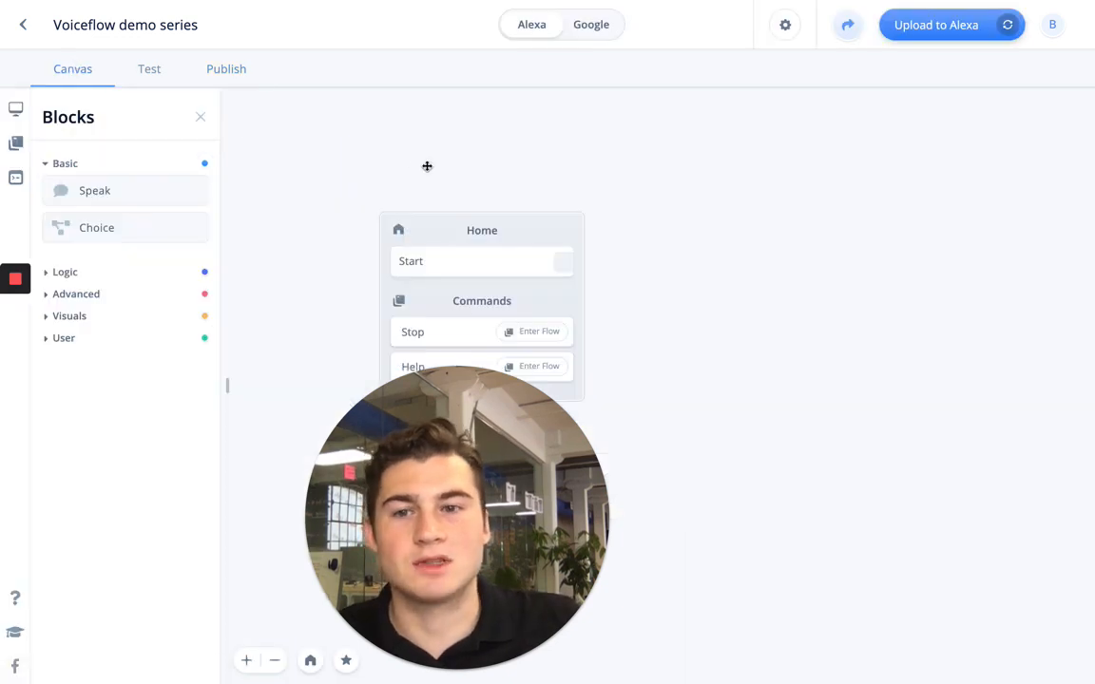
Step: Review the project's Flows and Variables, go back to Blocks, and collapse and reopen the sidebar
mouse_move(427, 166)
left_mouse_down()
mouse_move(457, 166)
mouse_move(408, 174)
left_mouse_up()
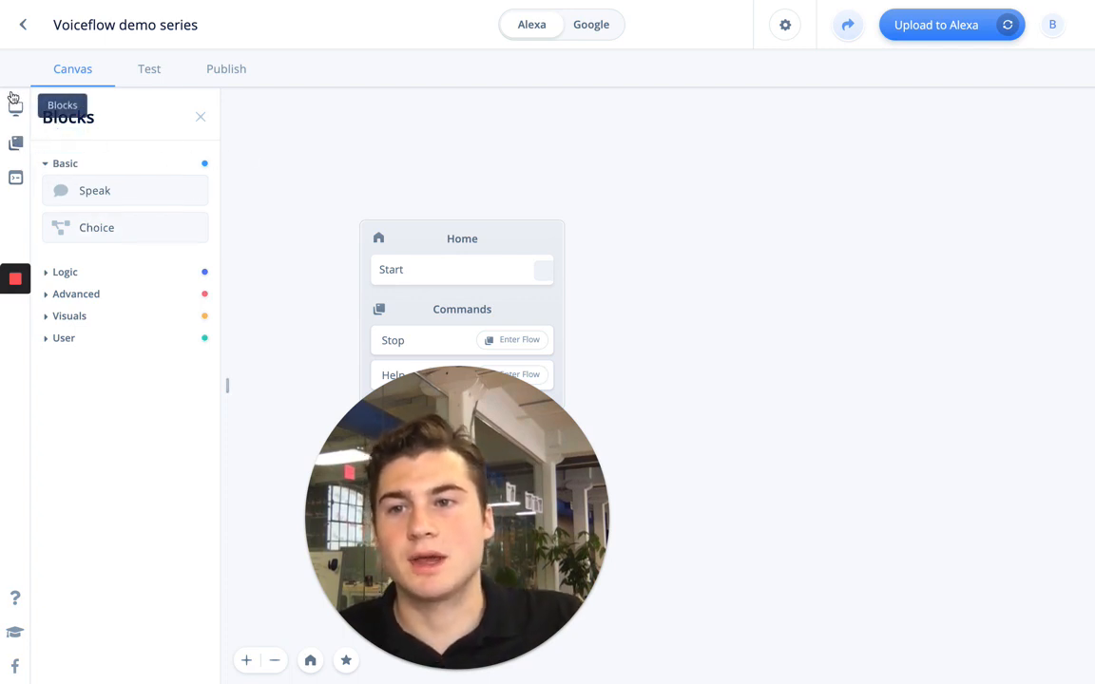
left_click(15, 141)
left_click(16, 177)
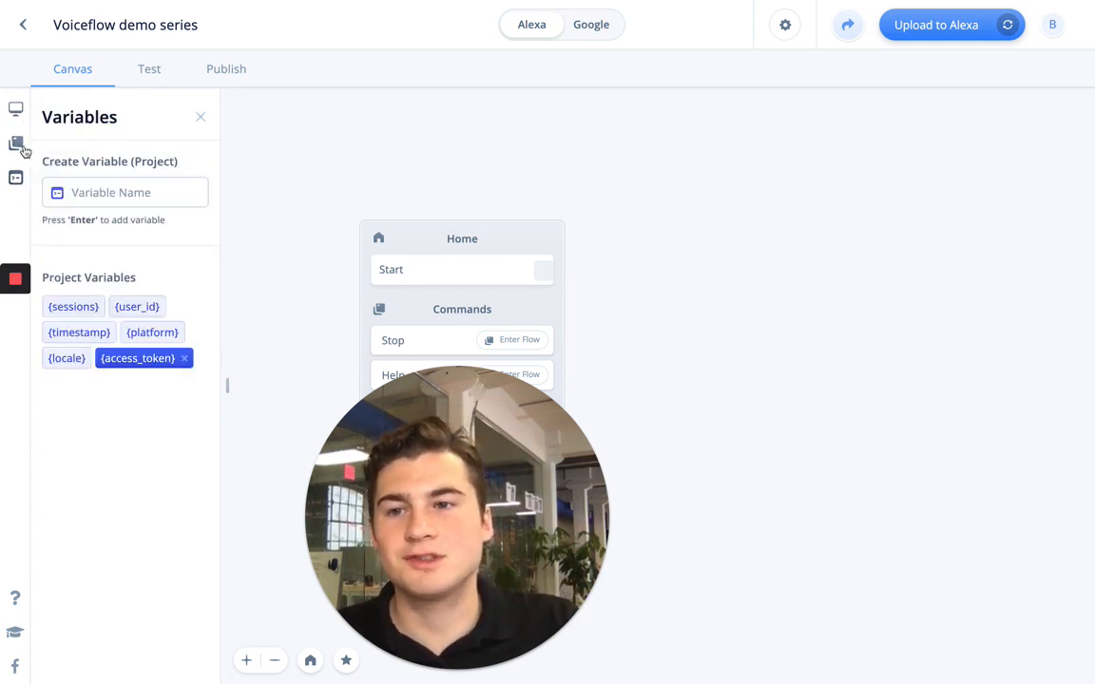
left_click(18, 143)
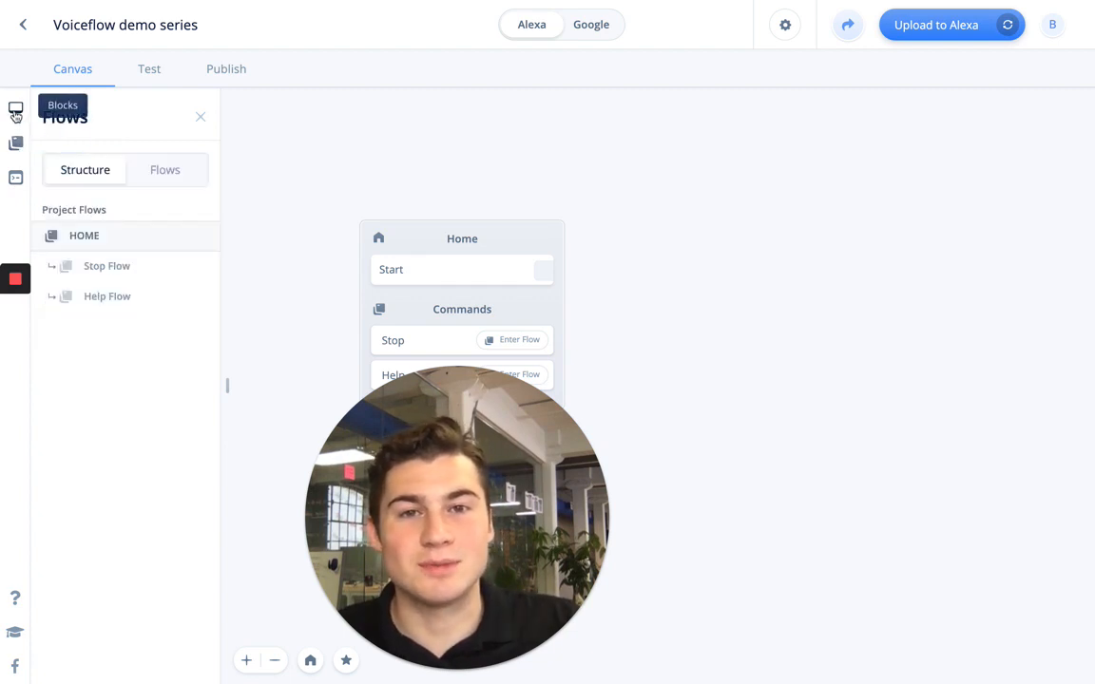
left_click(15, 111)
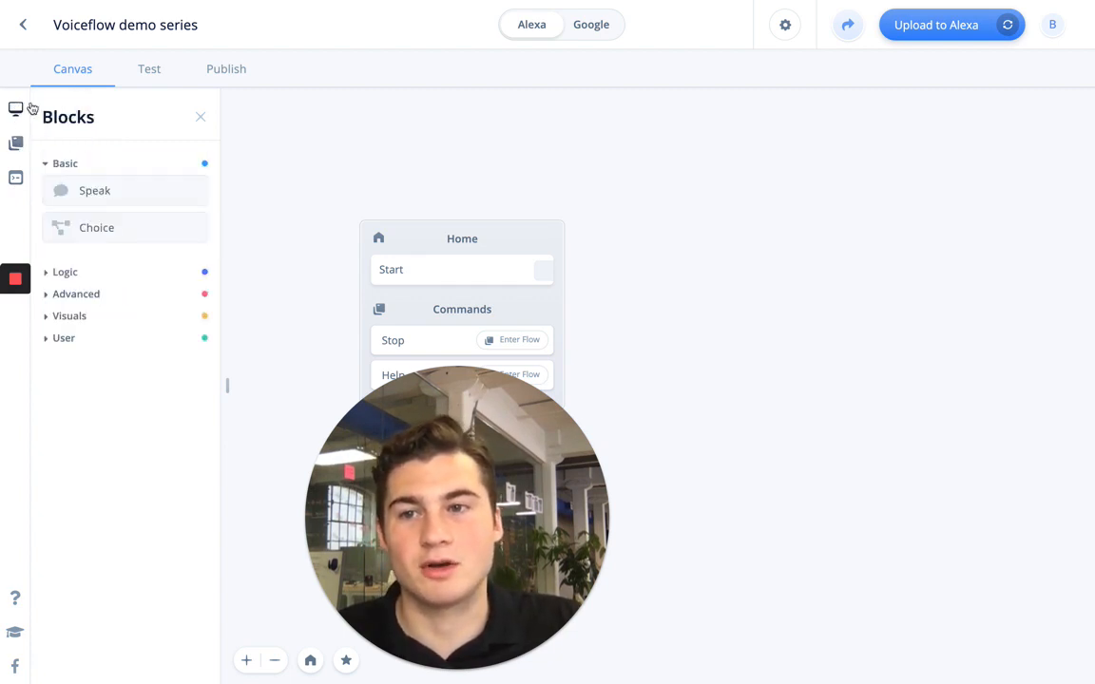
left_click(228, 388)
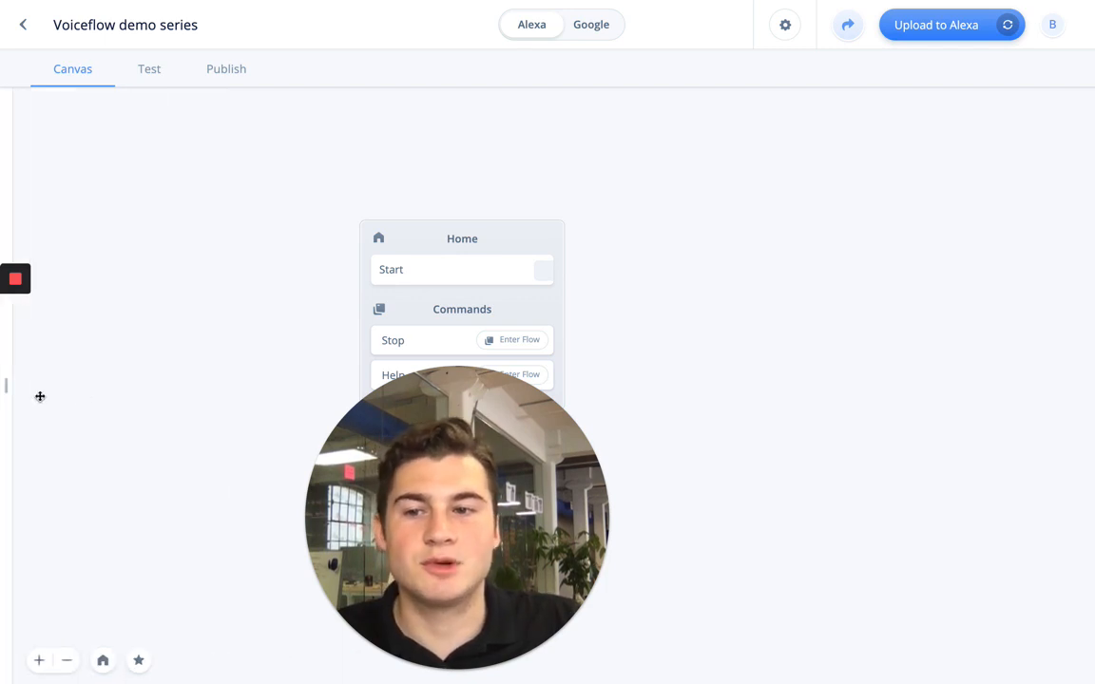
left_click(7, 399)
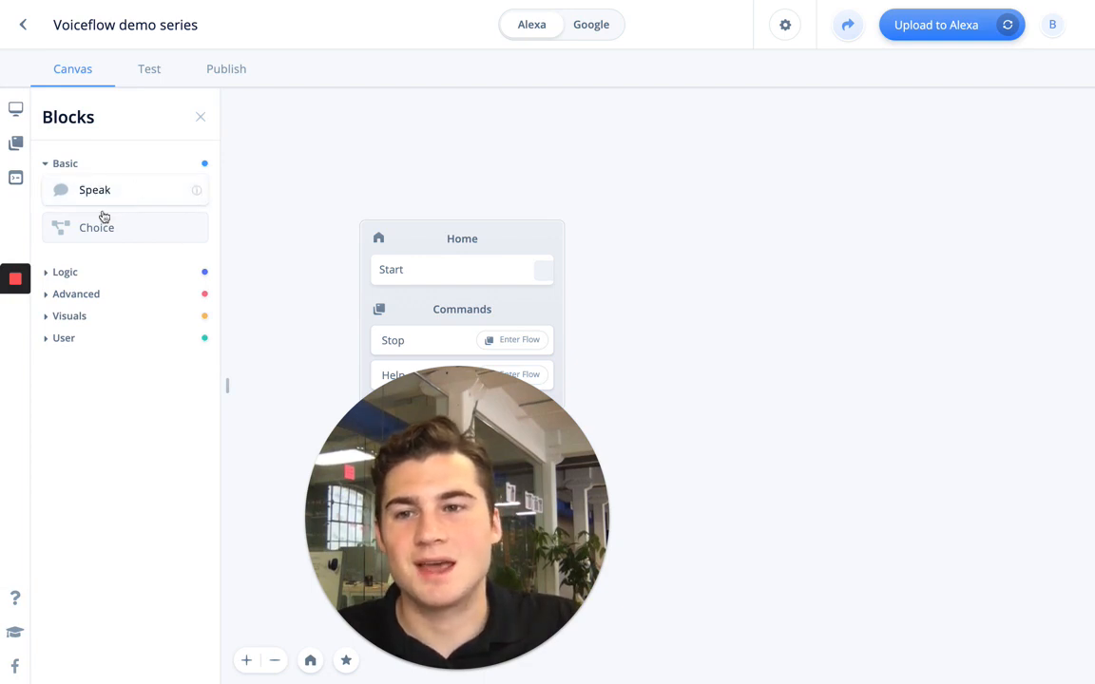
Step: Expand the Logic and Advanced block categories and look through the available blocks
left_click(67, 273)
left_click(81, 454)
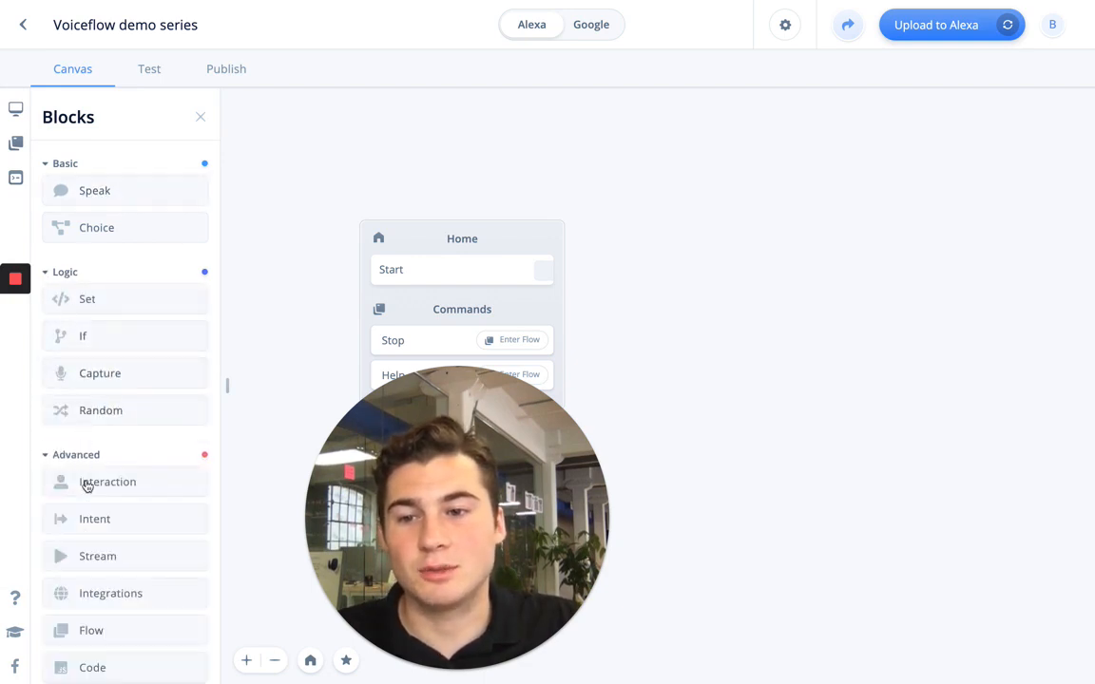
scroll(90, 494, "down", 2)
scroll(122, 390, "up", 2)
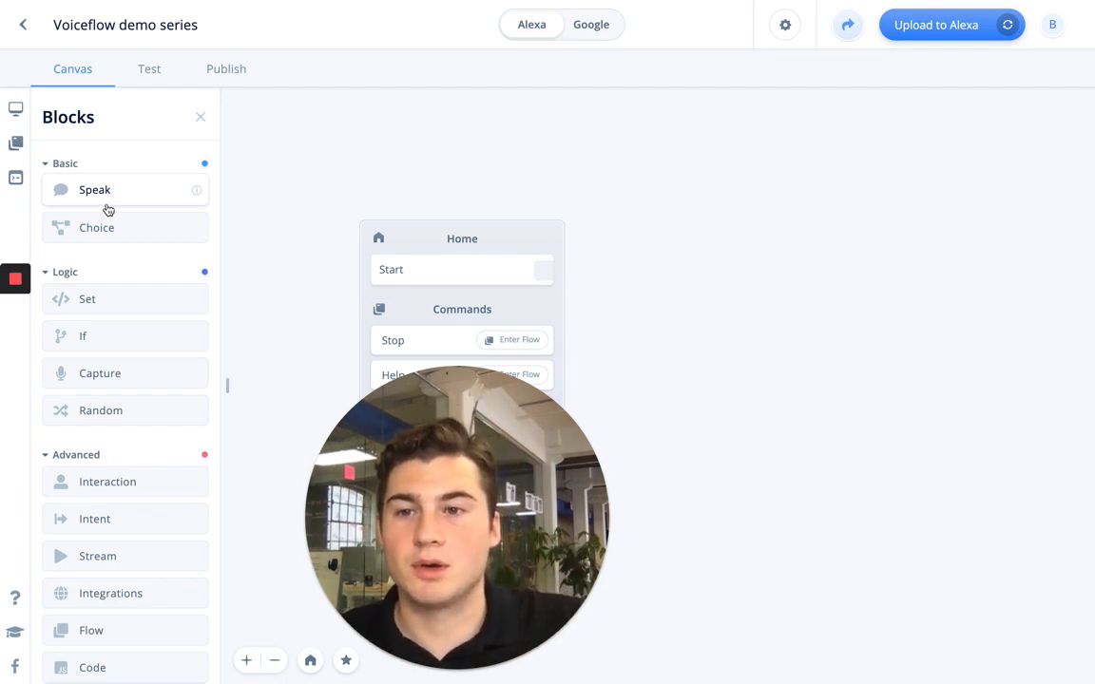
Step: Add a Speak block to the canvas beside the Home block
left_click_drag(78, 188, 696, 269)
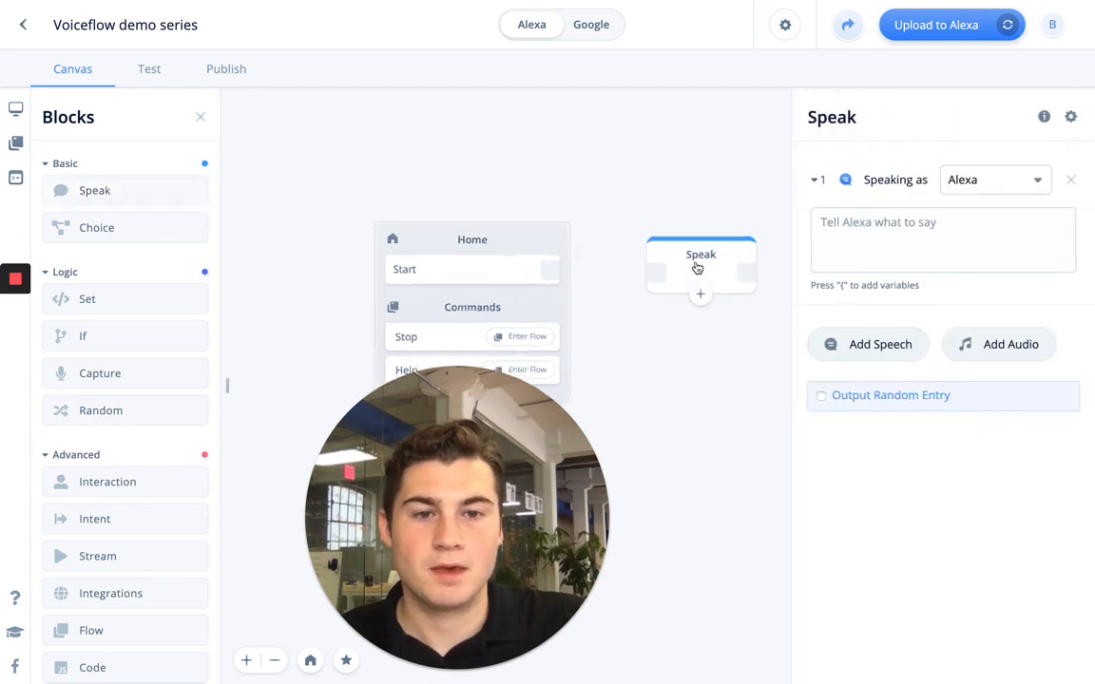
left_click_drag(690, 211, 557, 225)
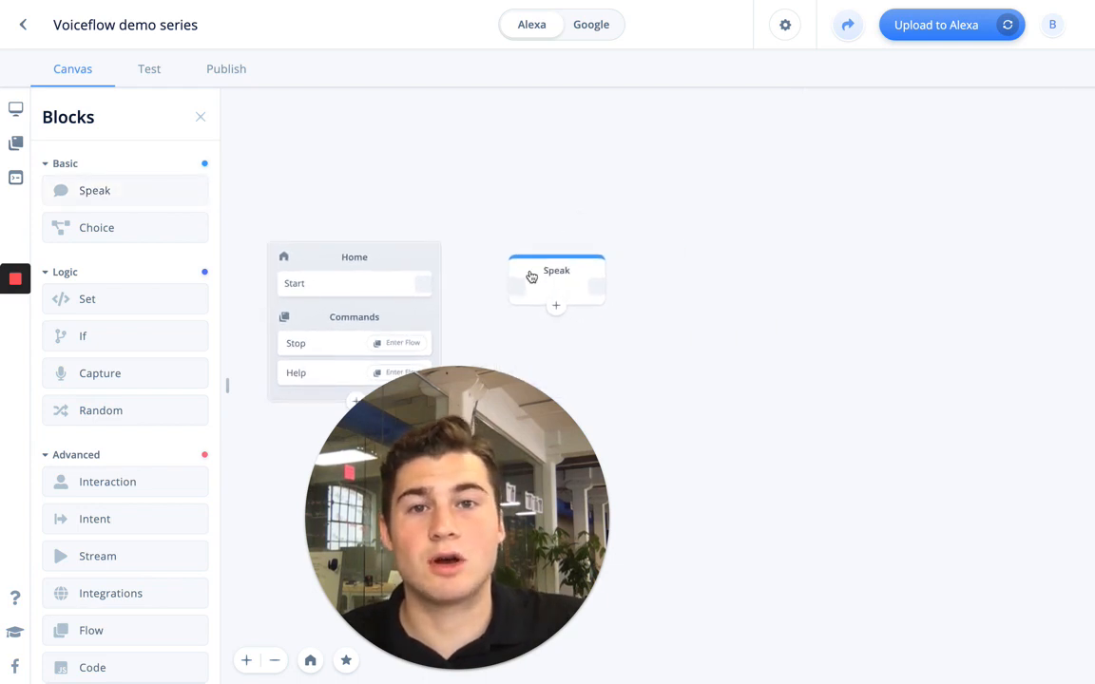
left_click_drag(535, 274, 530, 273)
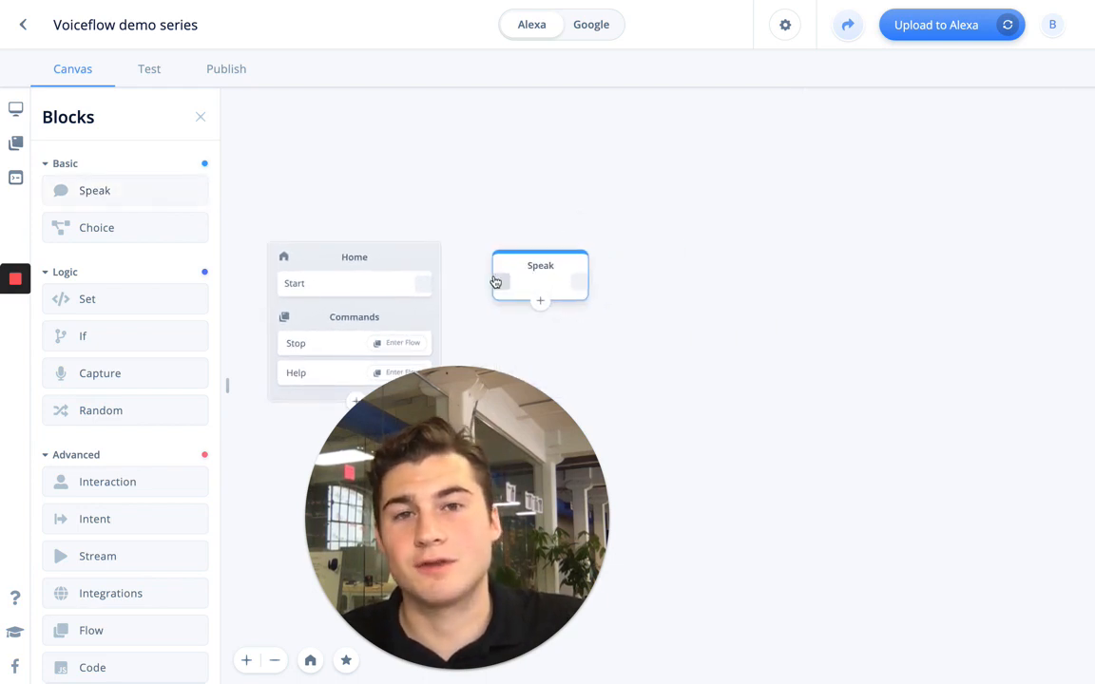
Step: Connect the Home block's Start output to the Speak block's input and adjust the spacing between the two blocks
left_click_drag(426, 288, 464, 285)
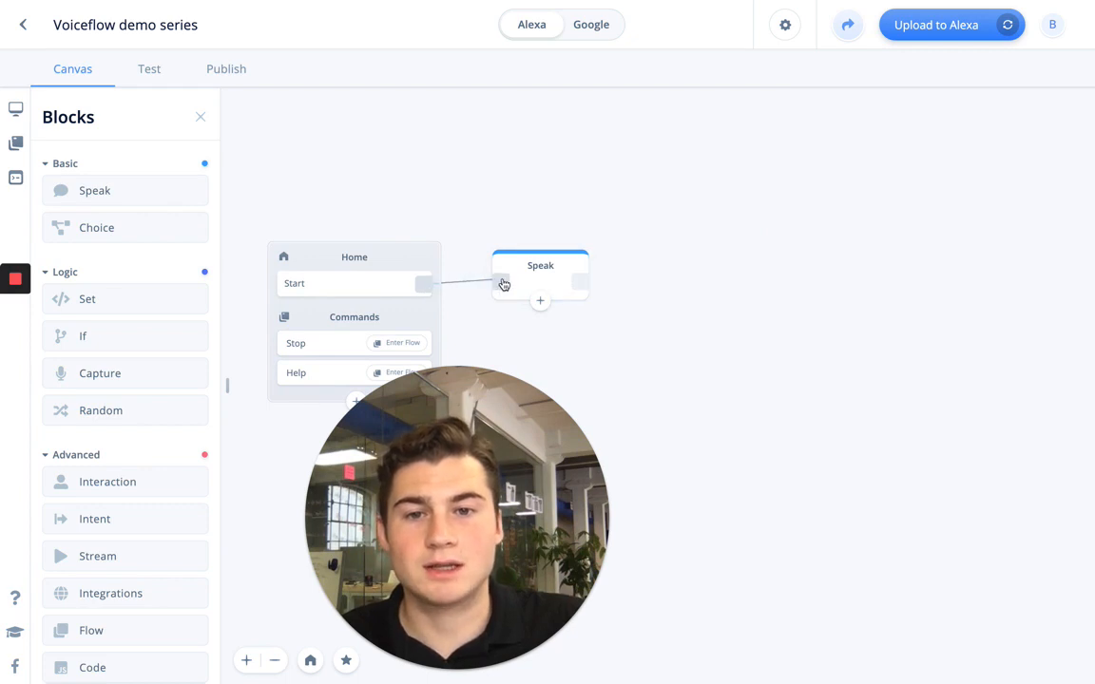
left_click_drag(373, 234, 403, 256)
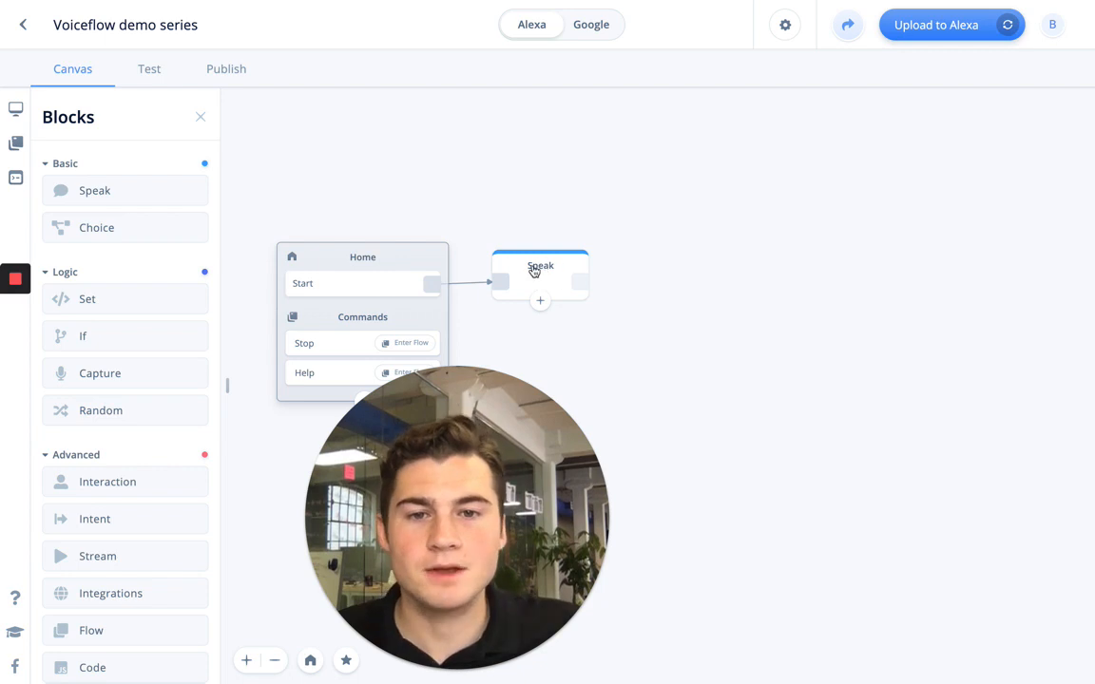
mouse_move(531, 264)
left_mouse_down()
mouse_move(566, 264)
mouse_move(539, 266)
left_mouse_up()
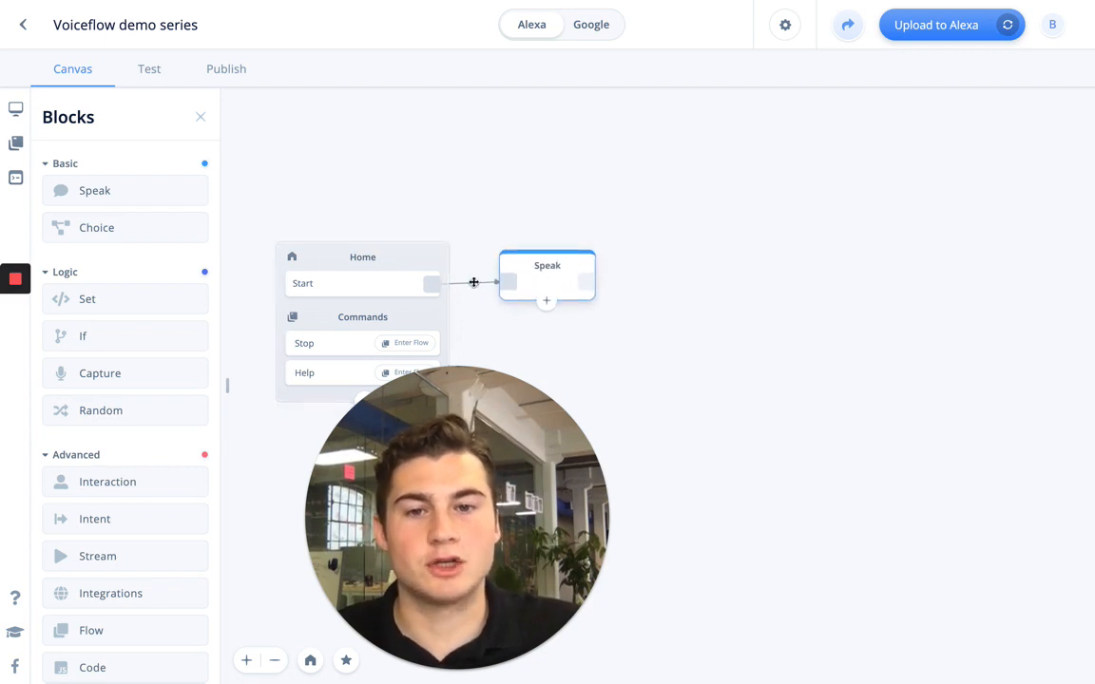
left_click_drag(432, 285, 508, 284)
Step: Enter "Welcome to our test voice app!" as Alexa's speech in the Speak block
left_click(545, 281)
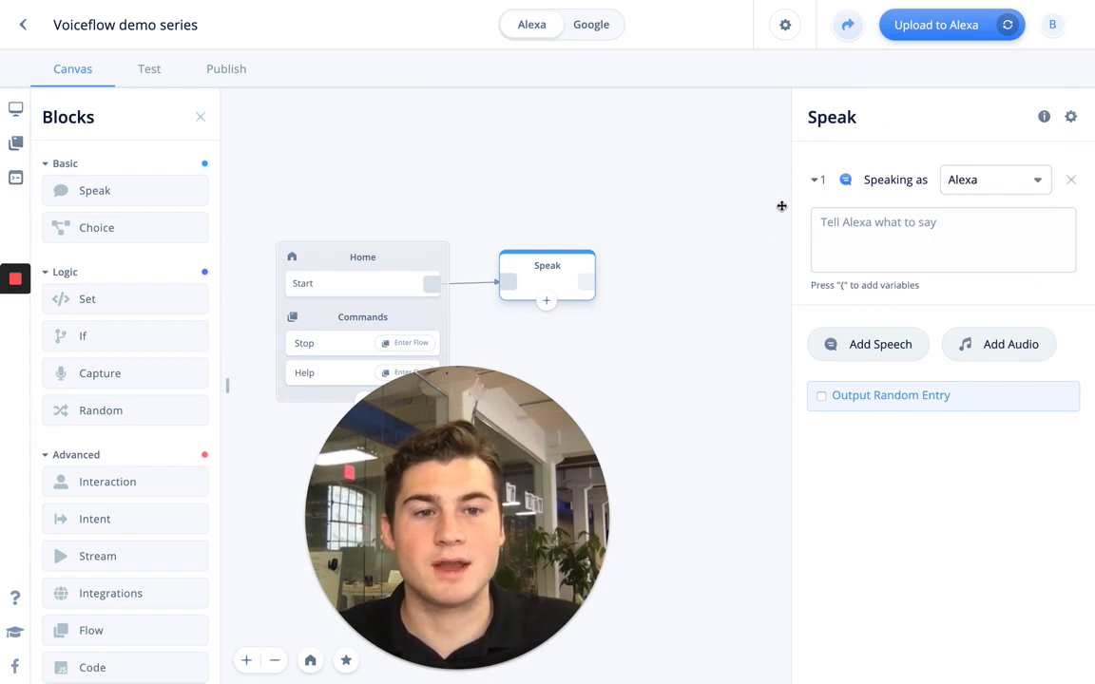
left_click(896, 234)
type("Welcome to our")
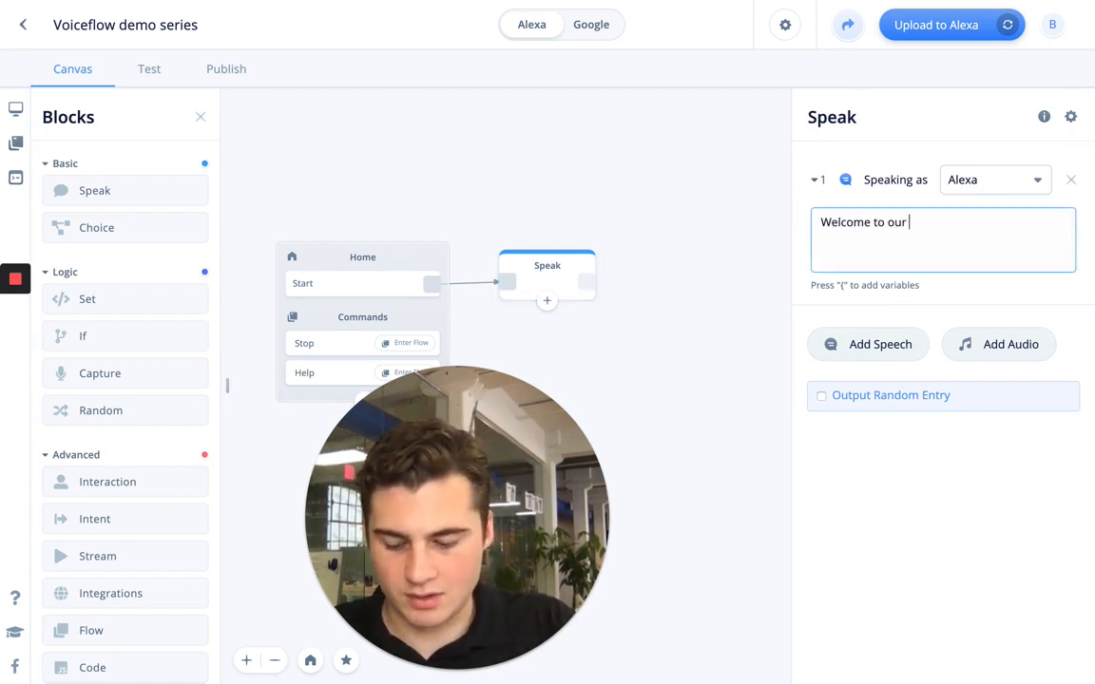
type(" test voice ap")
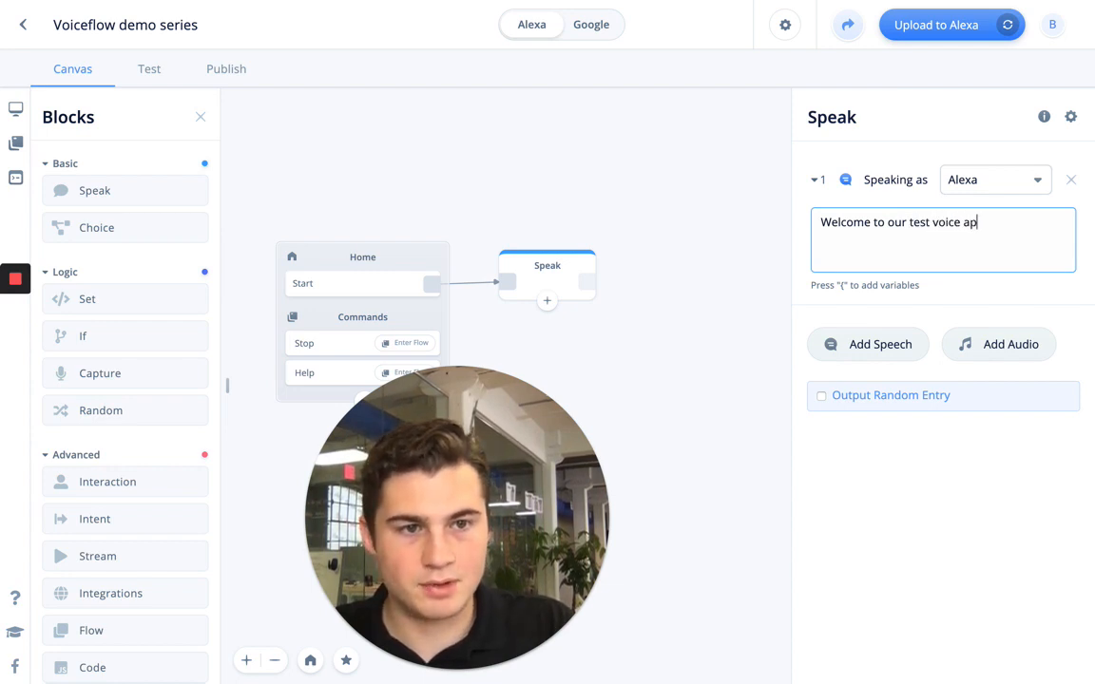
type("p!")
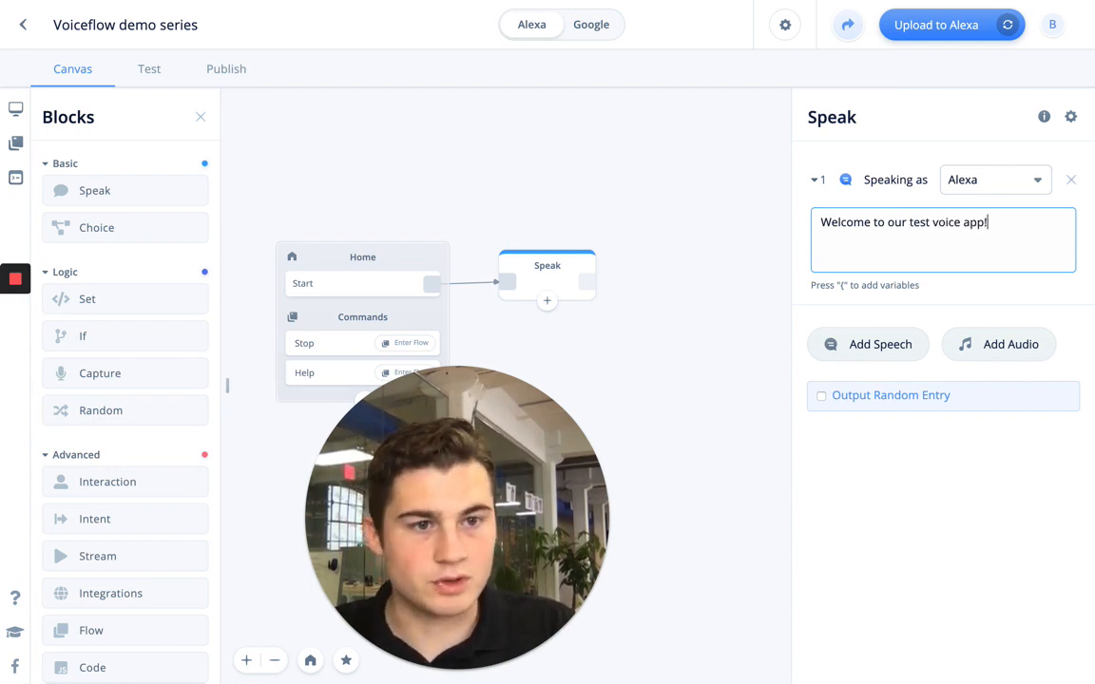
Step: Append the question "What is your favorite color?" to the welcome speech in the Speak block
type(" WQh")
key("BackSpace")
key("BackSpace")
type("hat")
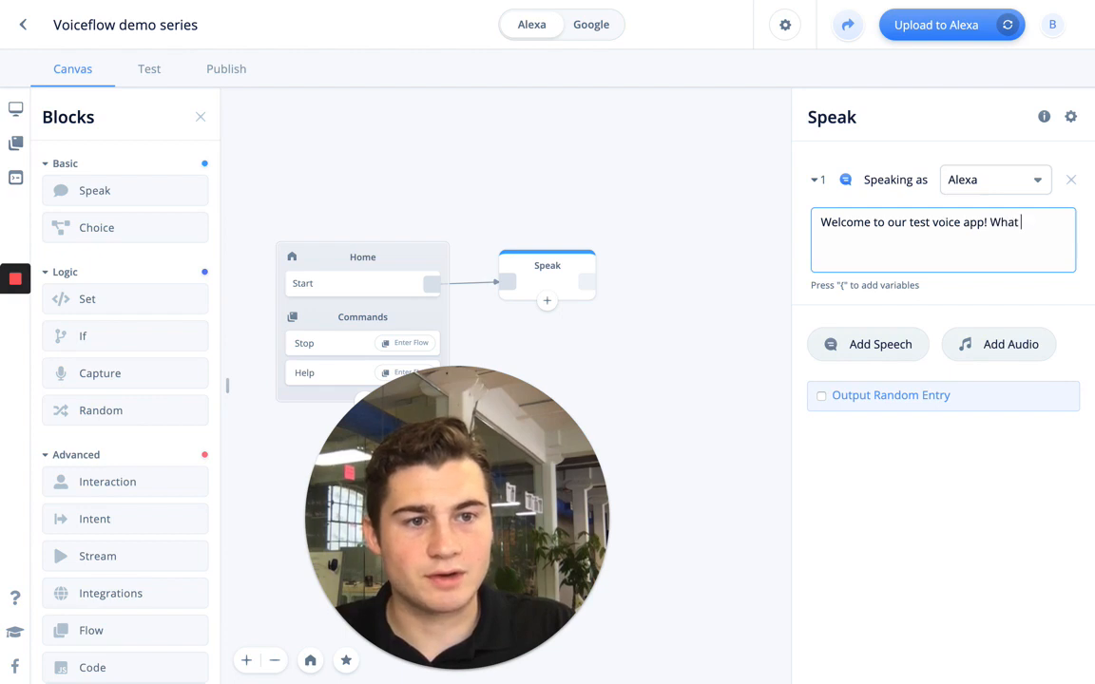
type(" is your fa")
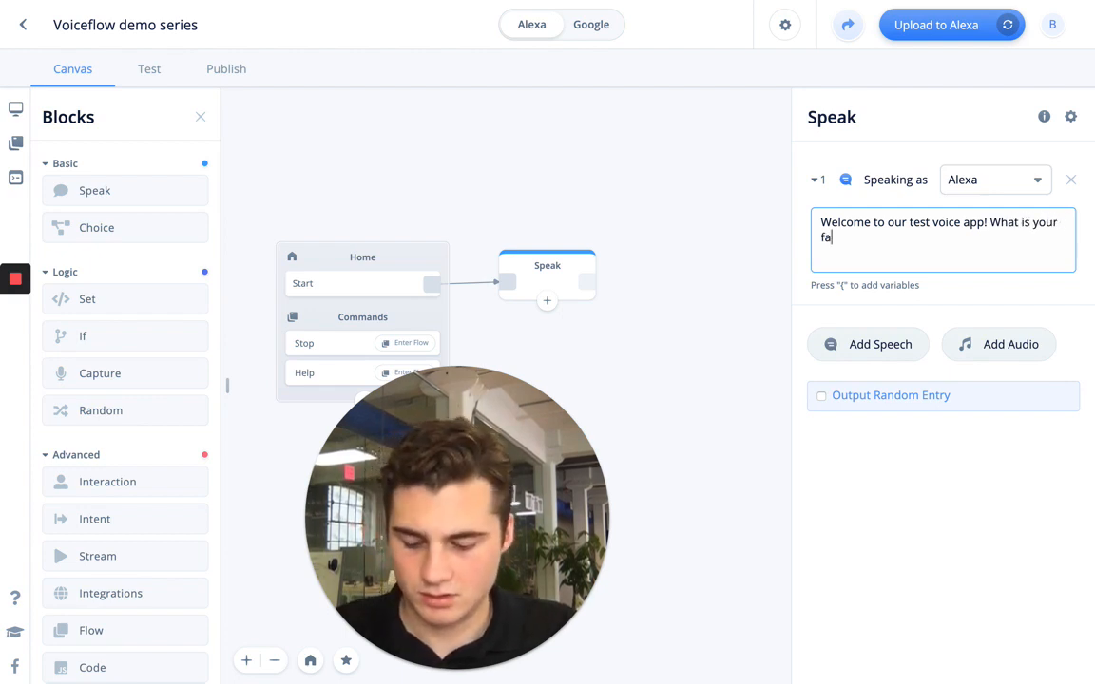
type("vorite color?")
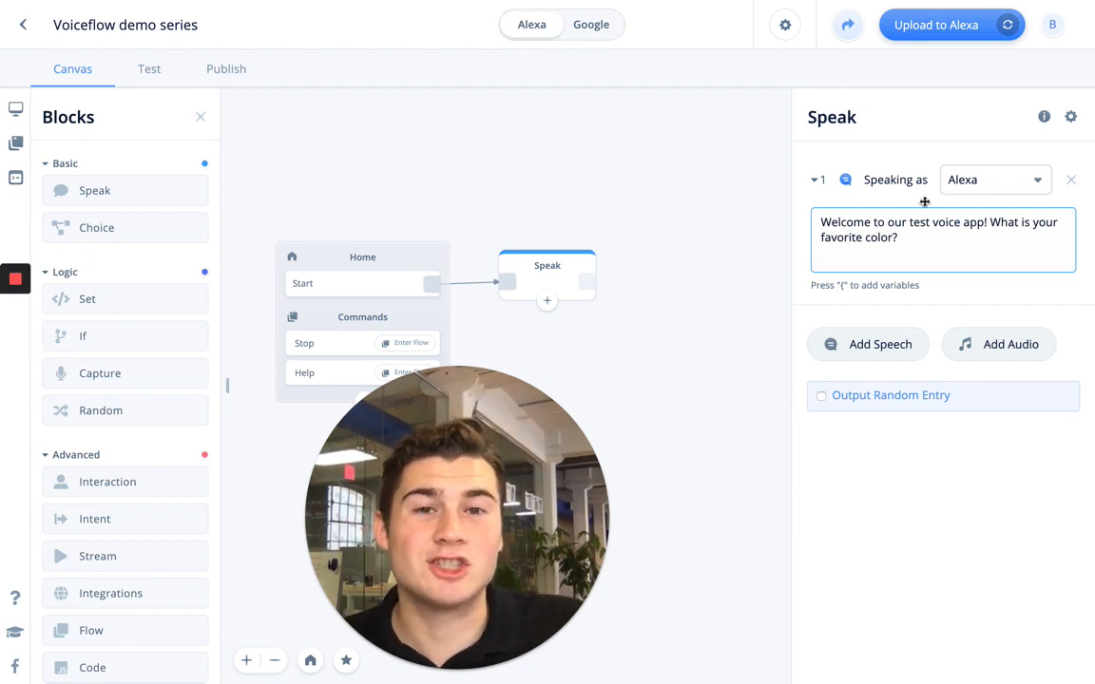
Step: Look through the available speaking voices for the Speak block and keep Alexa selected
left_click(965, 180)
scroll(976, 384, "down", 4)
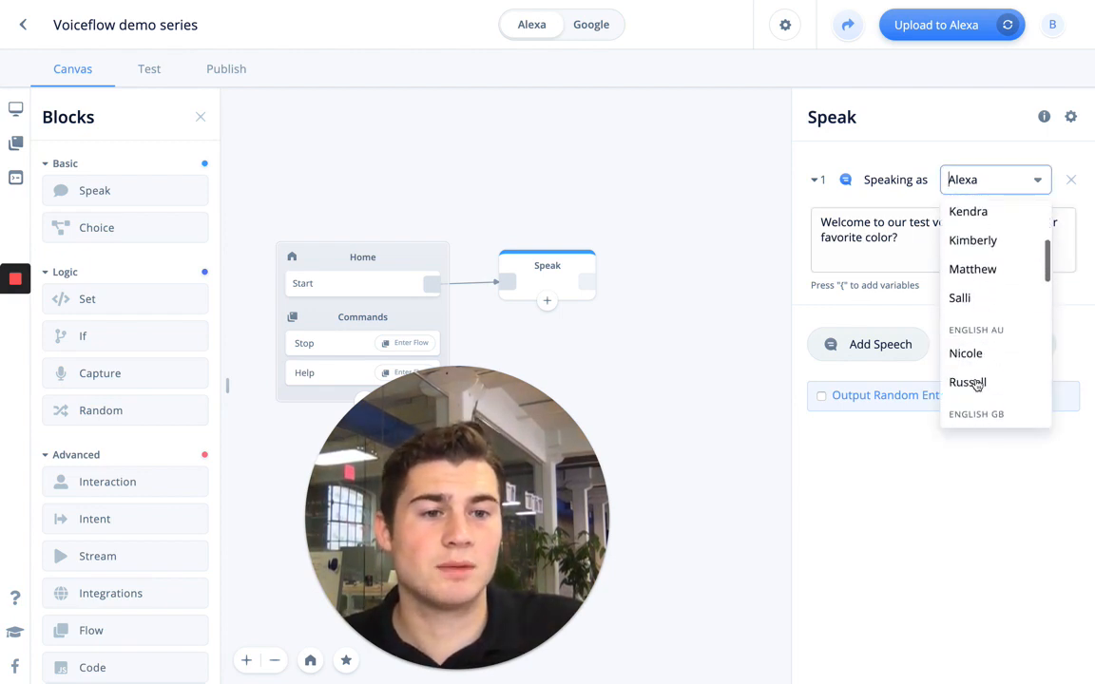
scroll(976, 261, "up", 5)
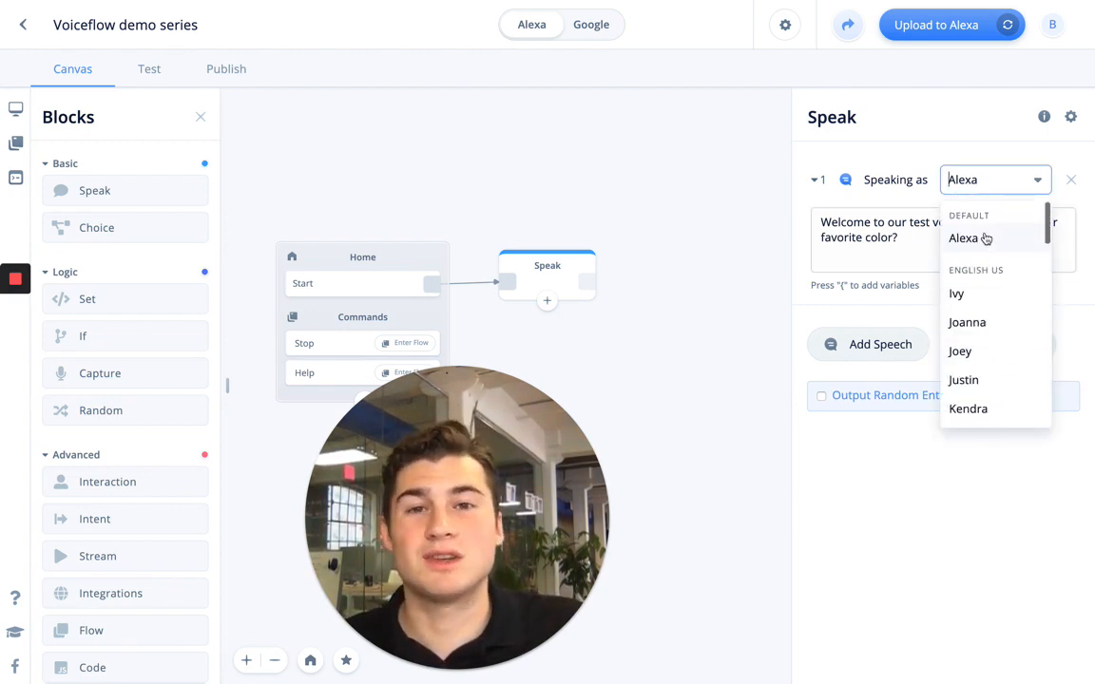
left_click(983, 237)
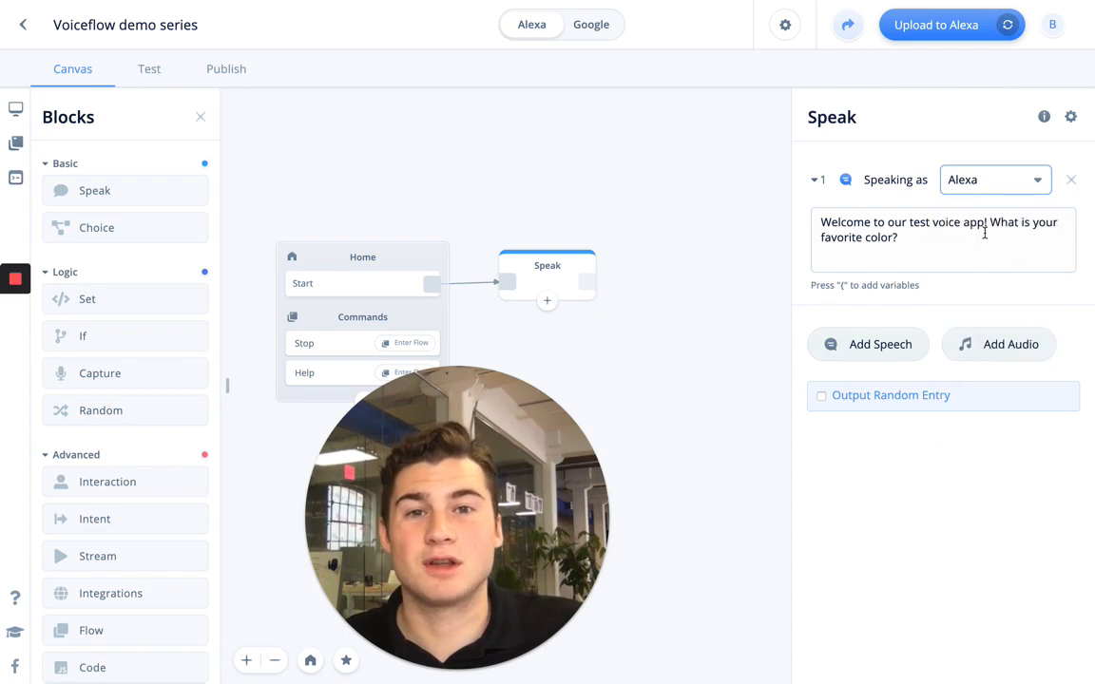
Step: Try placing an audio entry ahead of the speech in the Speak block, and remove the audio entry
left_click(971, 344)
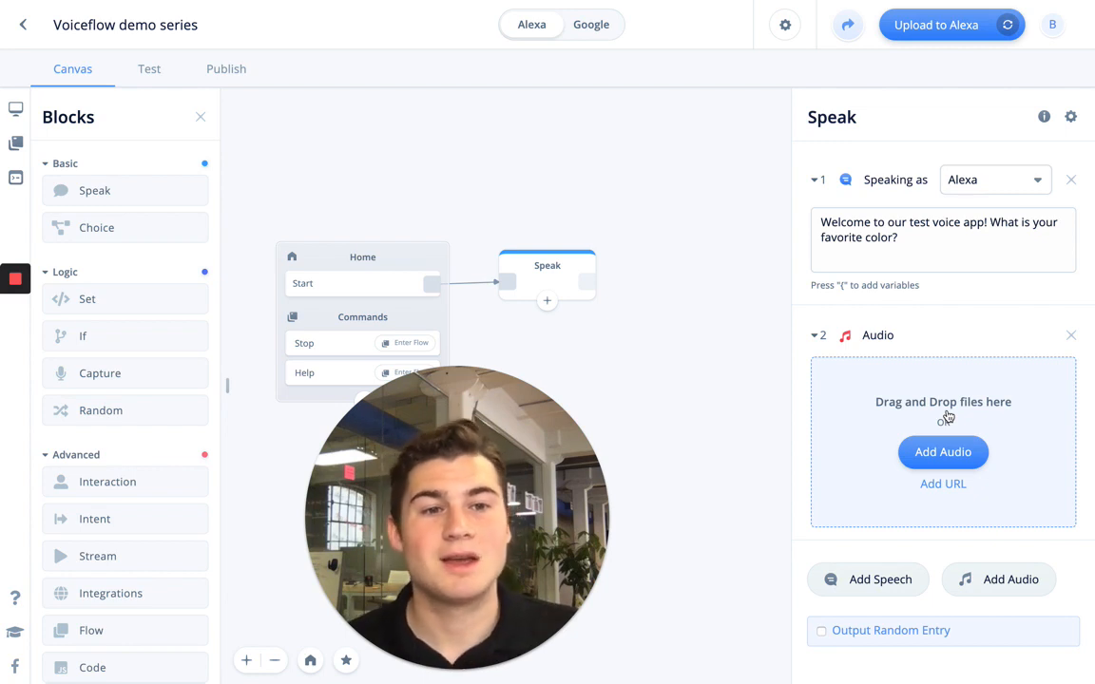
left_click(904, 237)
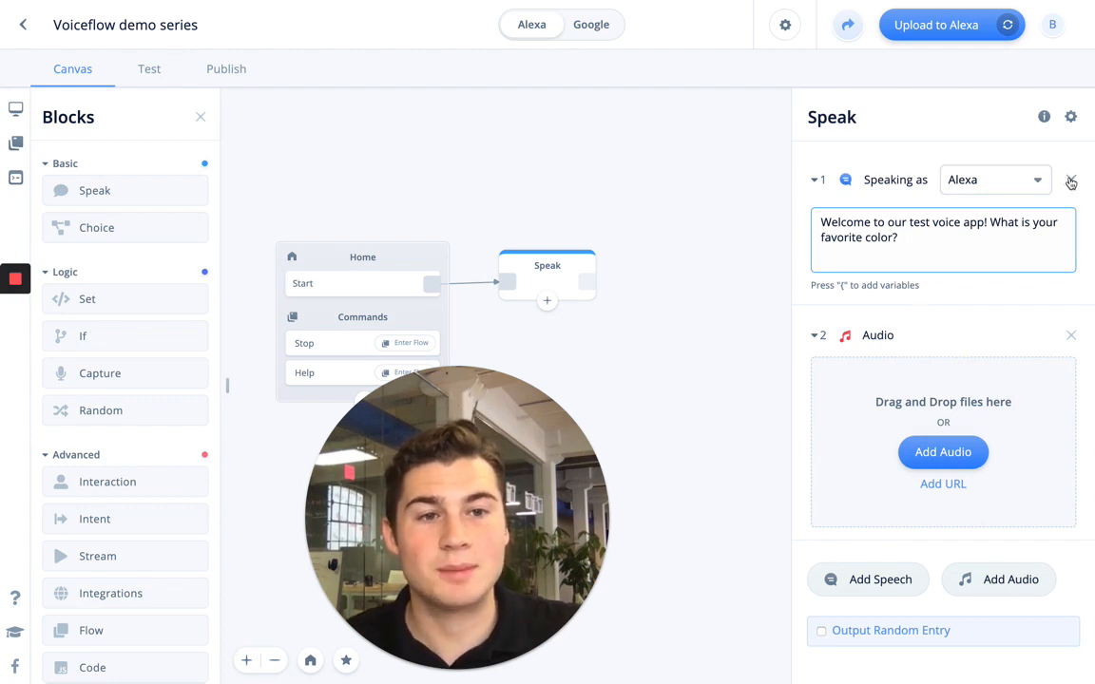
left_click_drag(941, 337, 912, 188)
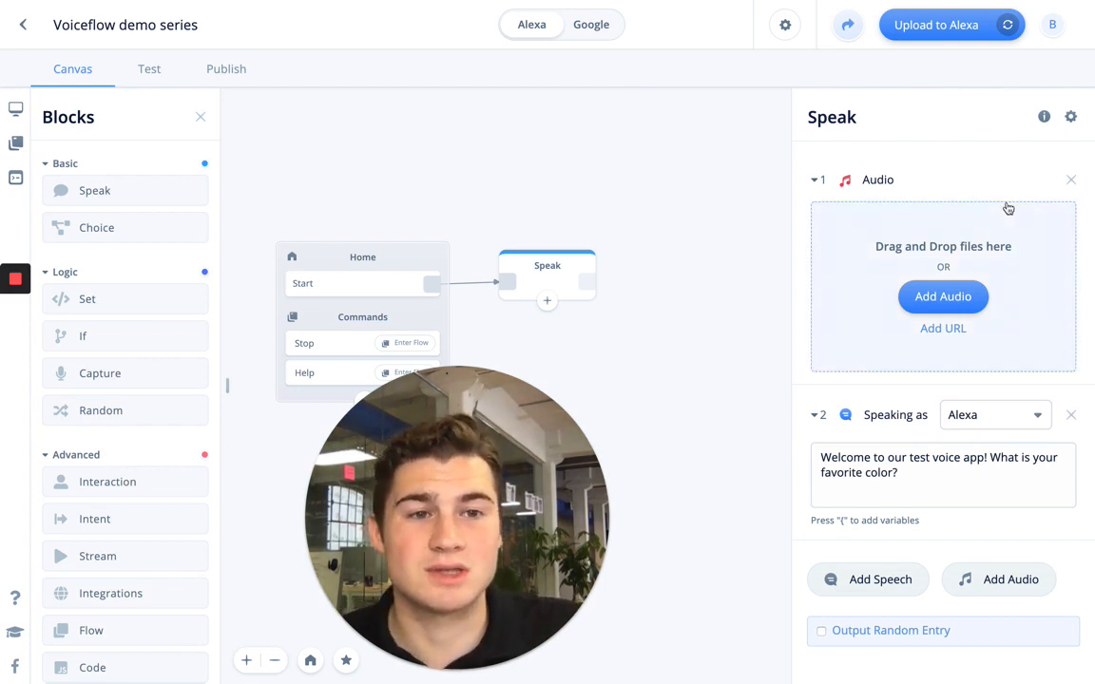
left_click(1071, 181)
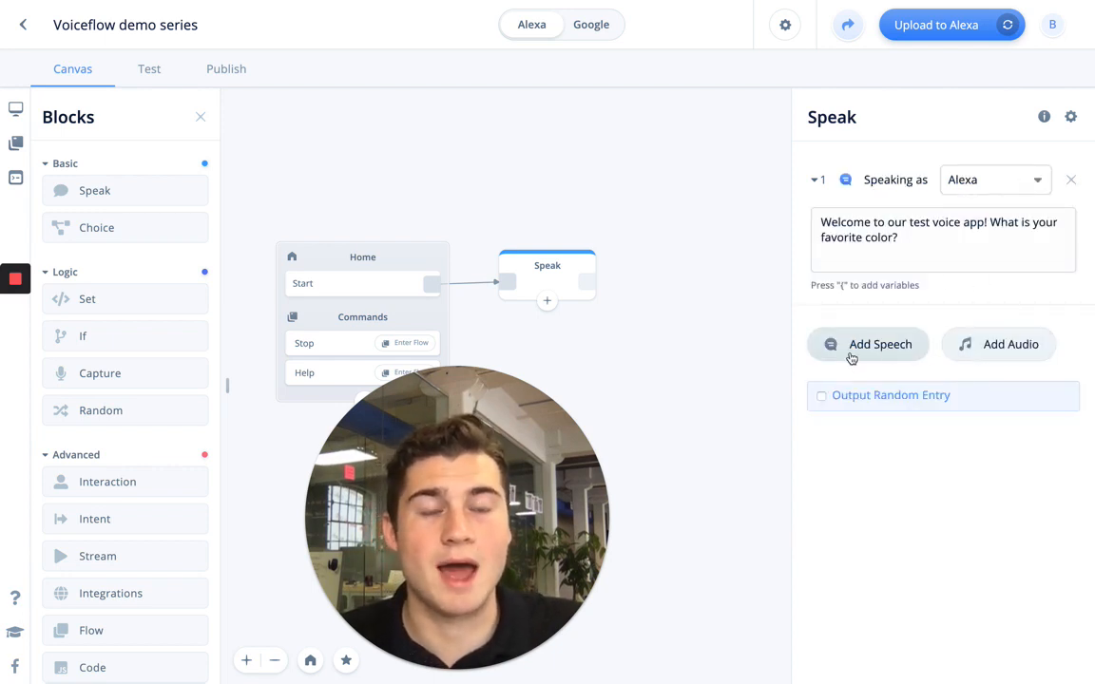
Step: Run a test of the voice app to hear the welcome speech, and return to the canvas
left_click_drag(669, 218, 584, 220)
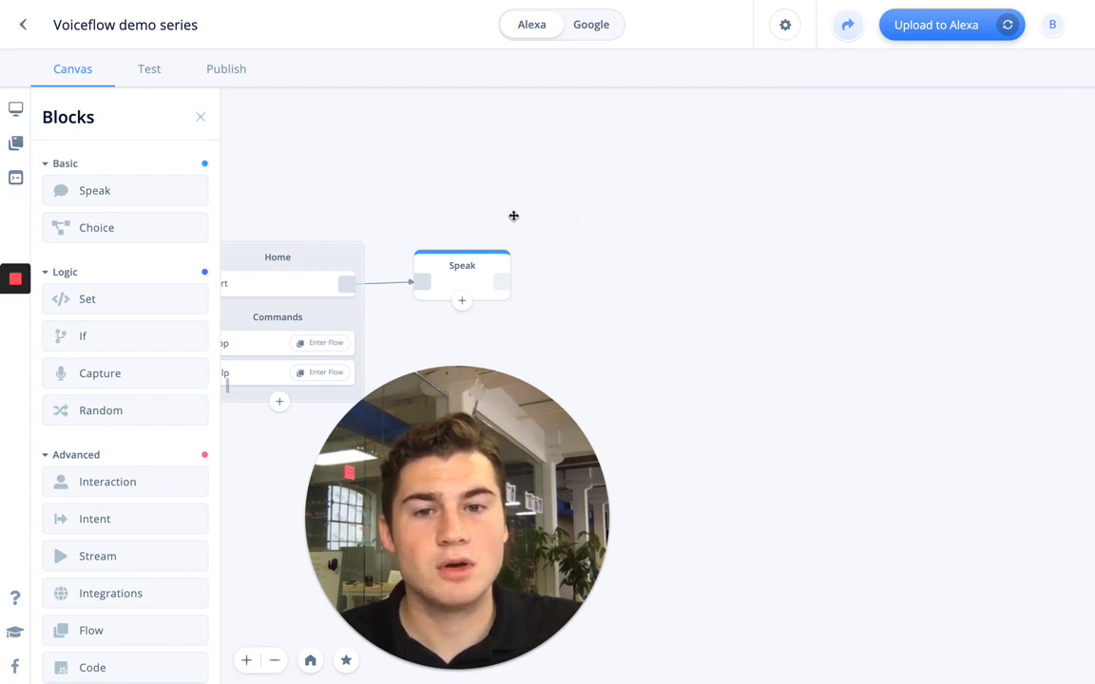
left_click_drag(456, 195, 603, 178)
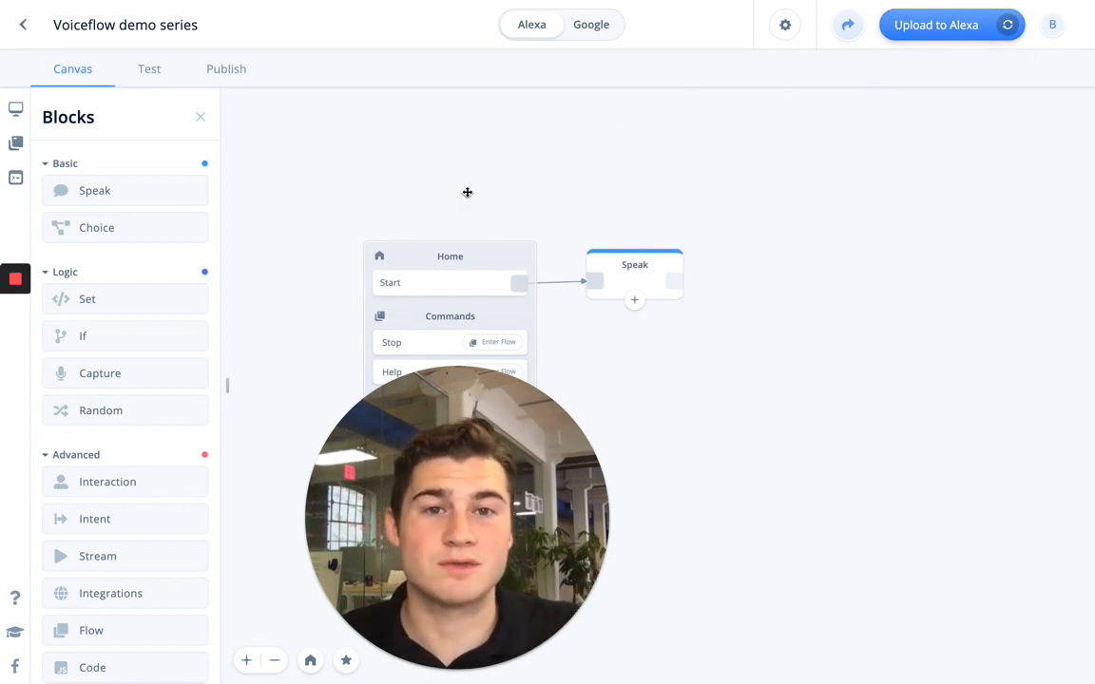
left_click(148, 75)
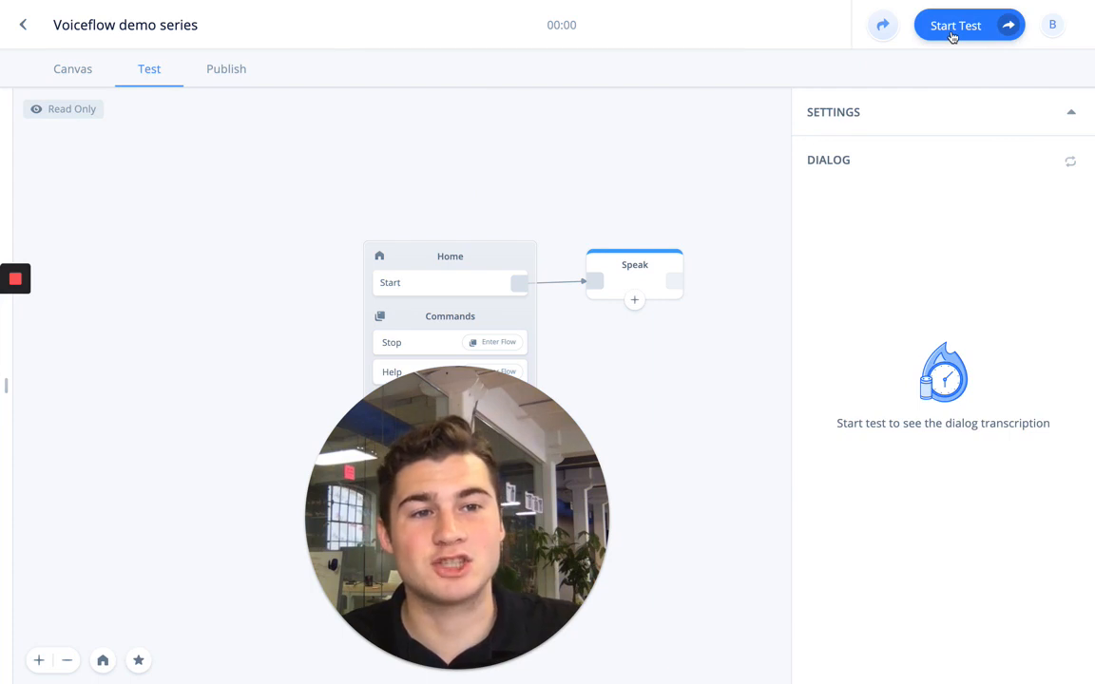
left_click(963, 30)
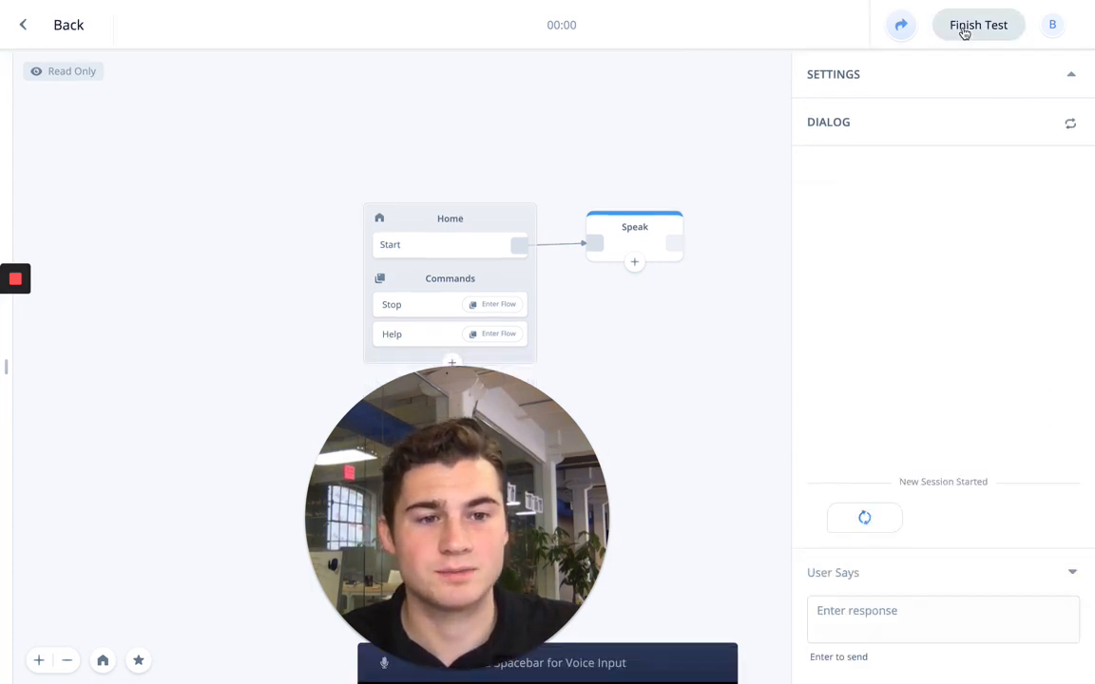
key("XF86AudioRaiseVolume")
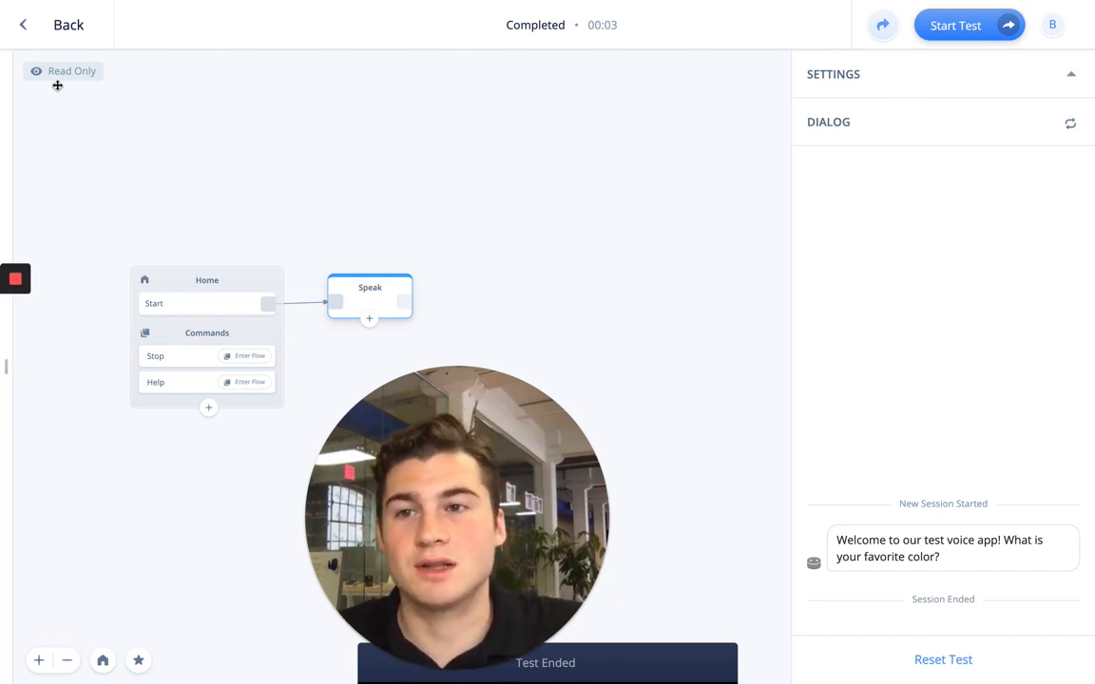
left_click(17, 23)
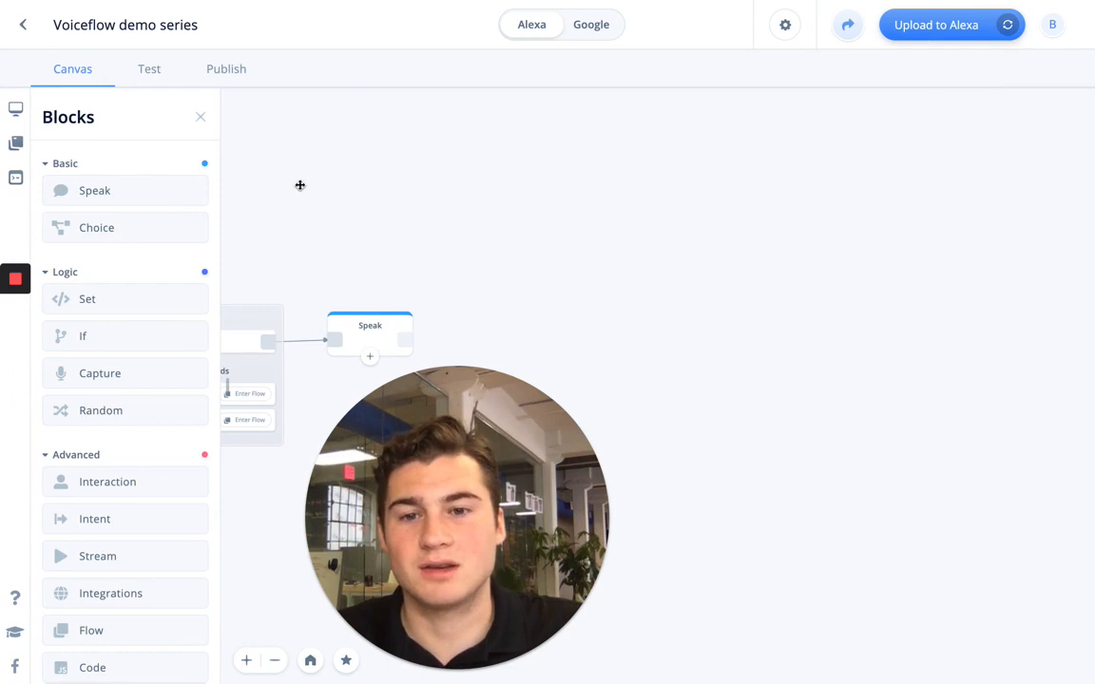
Step: Add a Choice block beside the Speak block and connect the Speak block's output to its input
left_click_drag(300, 183, 399, 144)
left_click(65, 273)
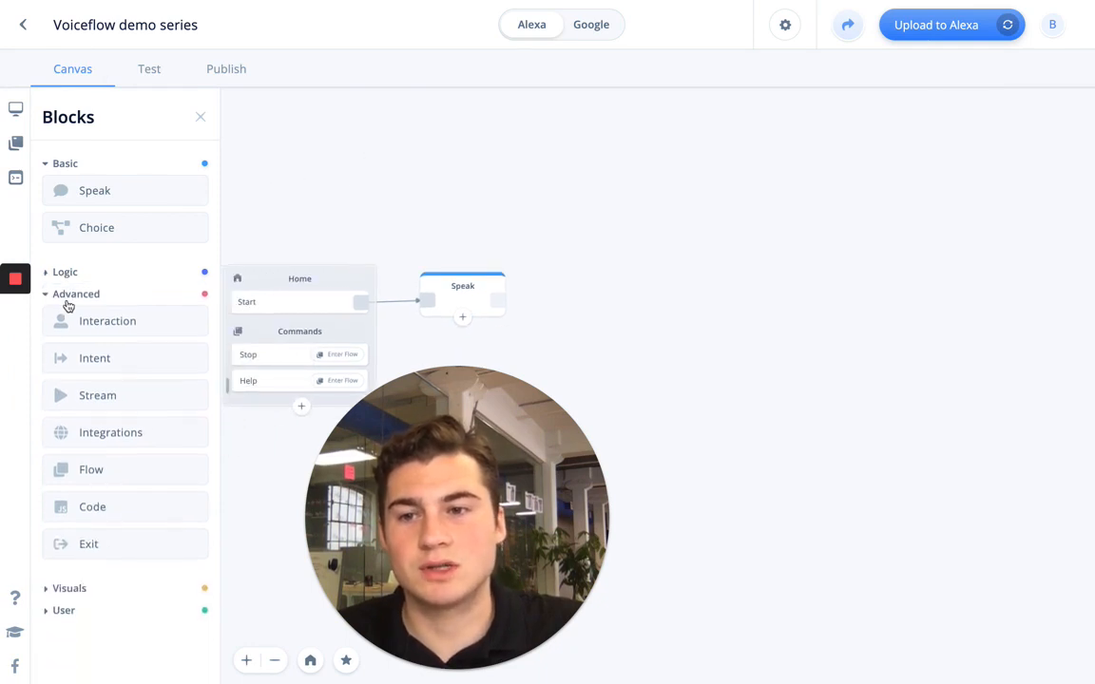
left_click(64, 294)
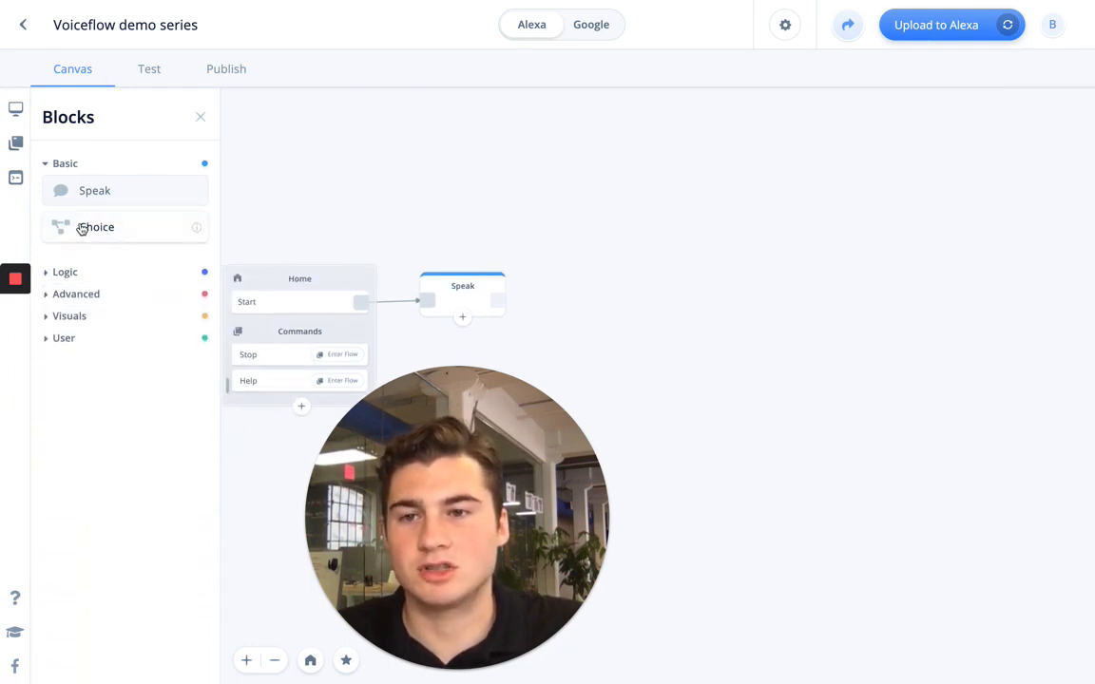
left_click_drag(81, 231, 606, 287)
mouse_move(496, 302)
left_mouse_down()
mouse_move(562, 294)
mouse_move(592, 303)
mouse_move(569, 300)
left_mouse_up()
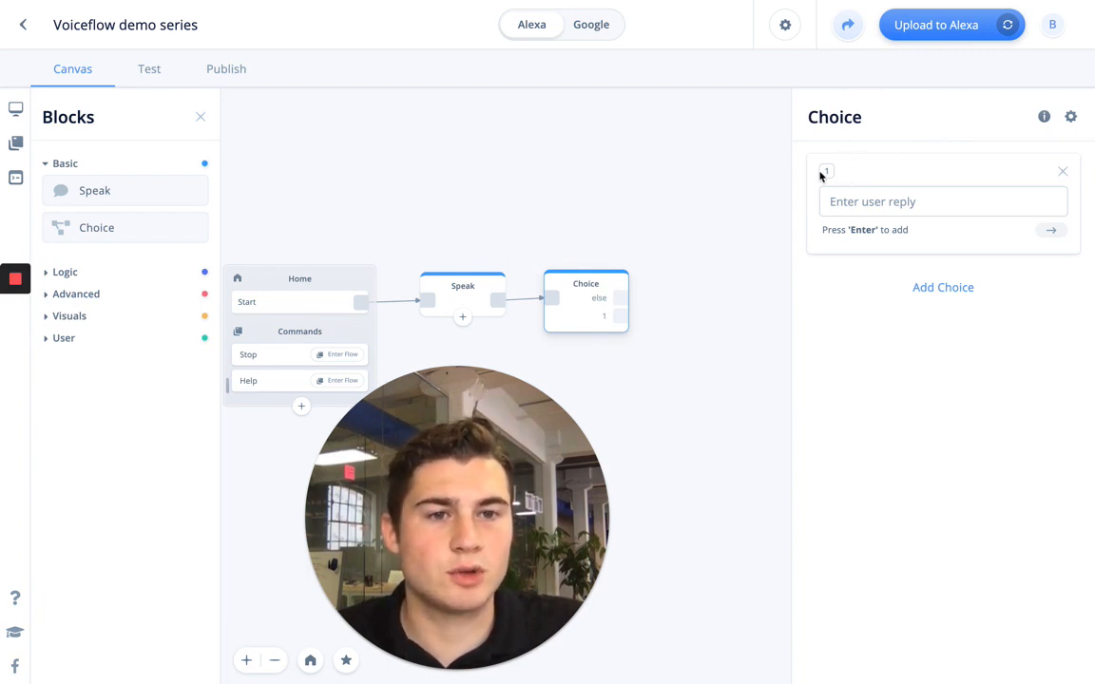
Step: Add a second and a third choice to the Choice block
left_click(944, 291)
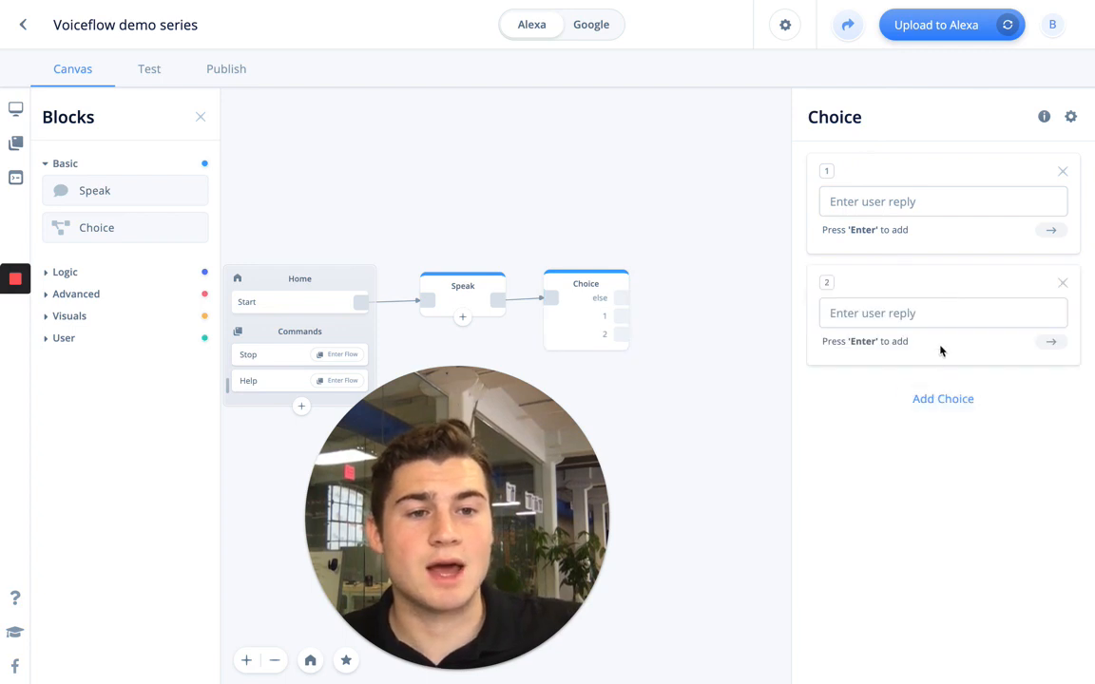
left_click(941, 399)
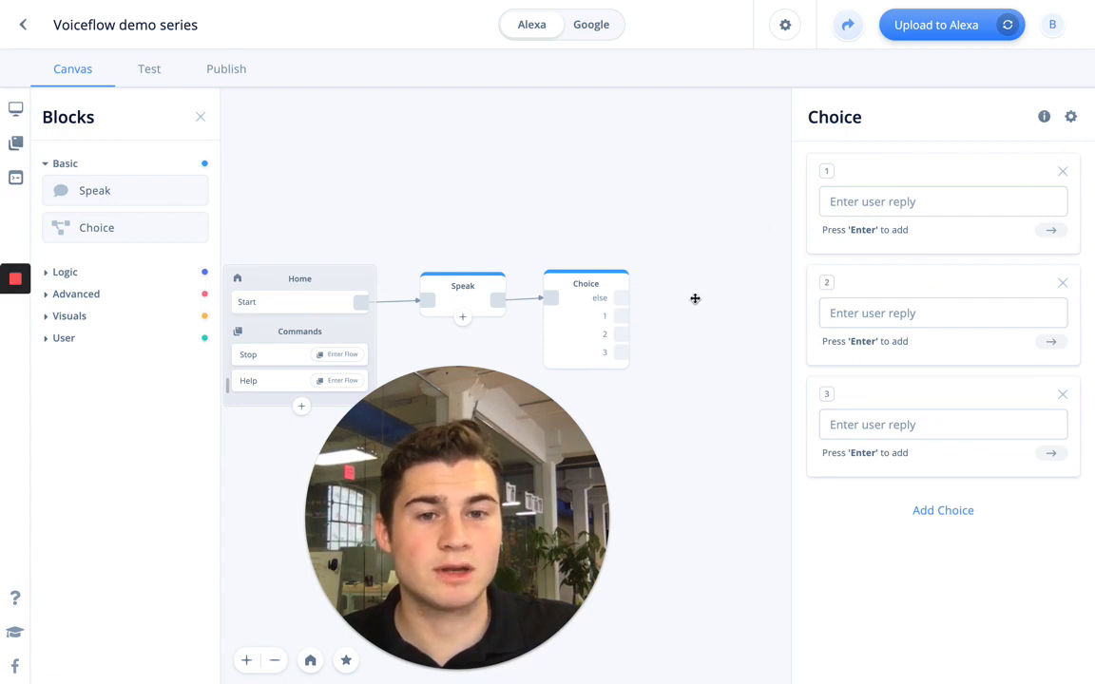
Step: Try pulling links from choice outputs 1 and 2 onto empty canvas, and remove and re-add the third choice
left_click_drag(622, 316, 728, 213)
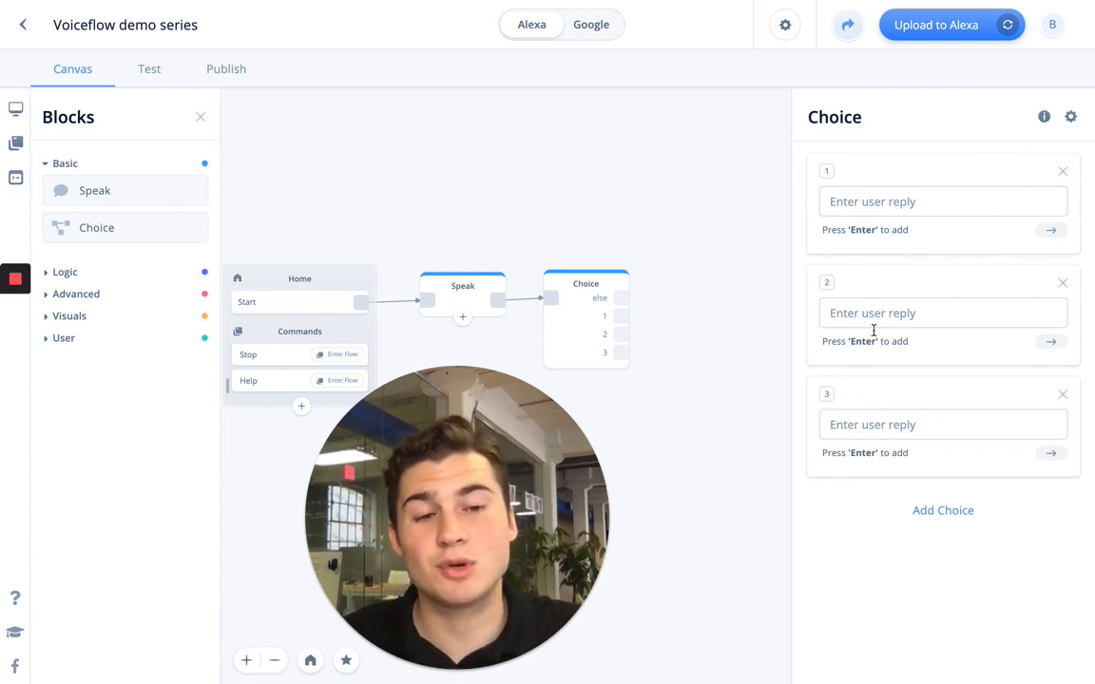
left_click_drag(620, 335, 740, 300)
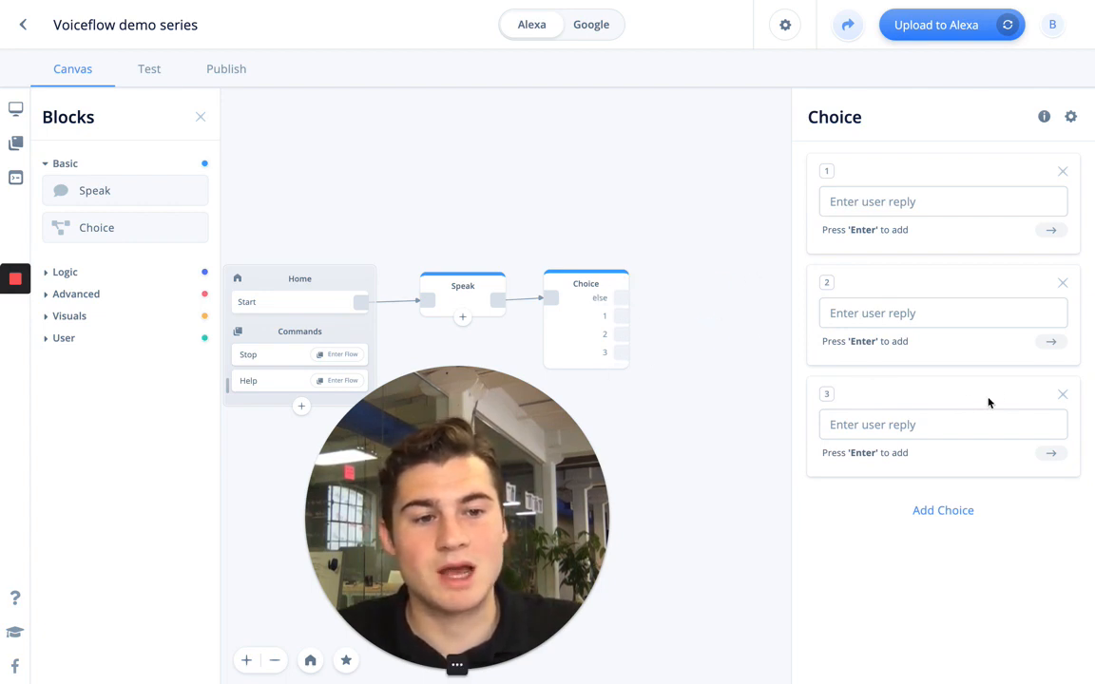
left_click(1062, 394)
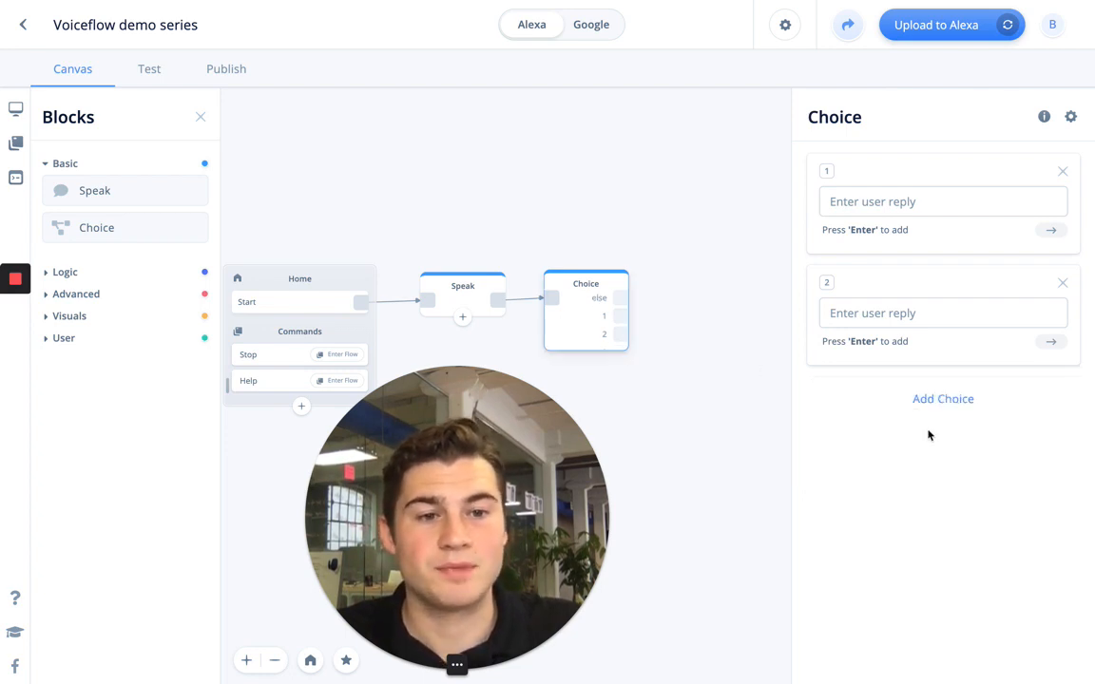
left_click(939, 400)
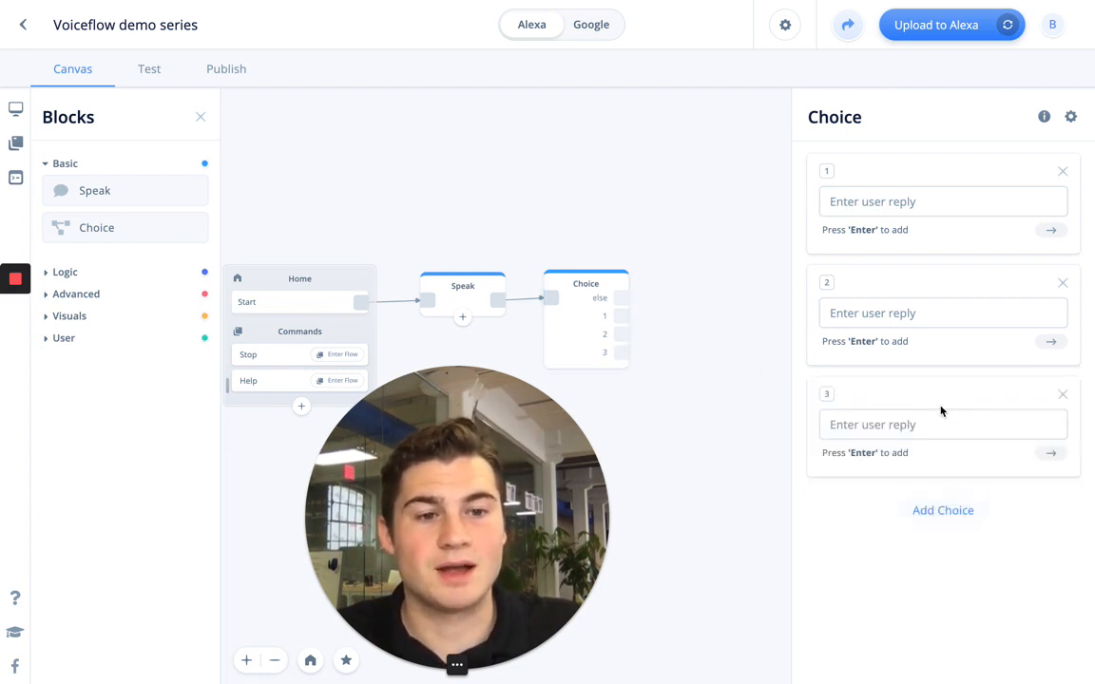
Step: Enter "blue", "red" and "green" as the user replies for choices 1, 2 and 3
left_click(907, 203)
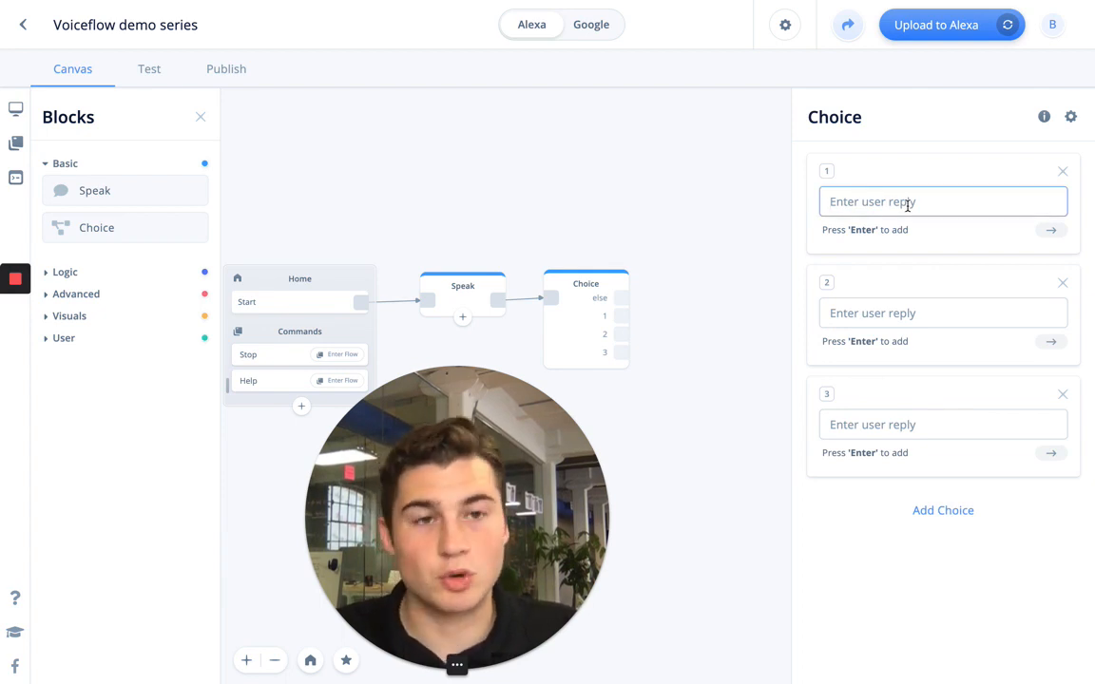
type("blue")
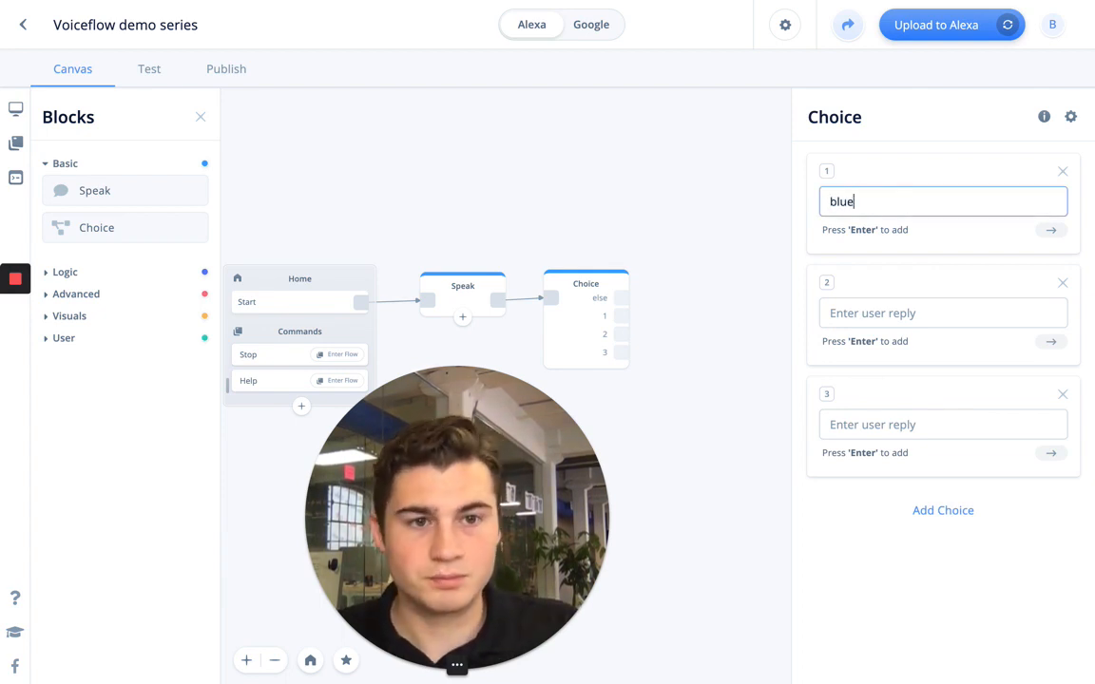
key("Return")
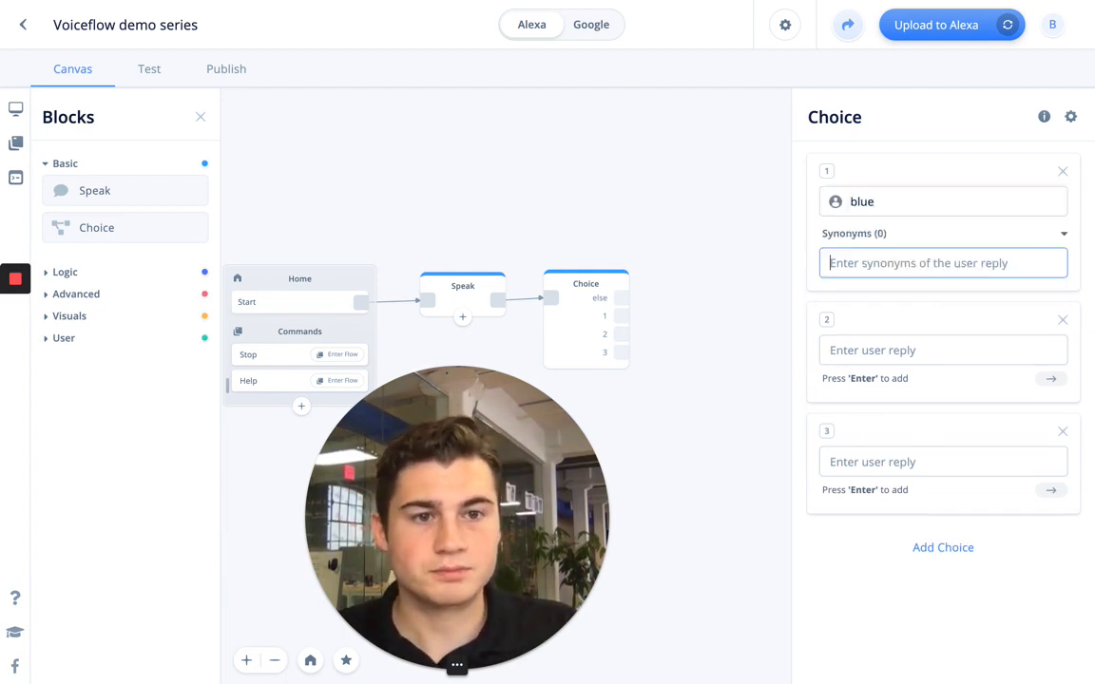
left_click(889, 359)
type("red")
key("Return")
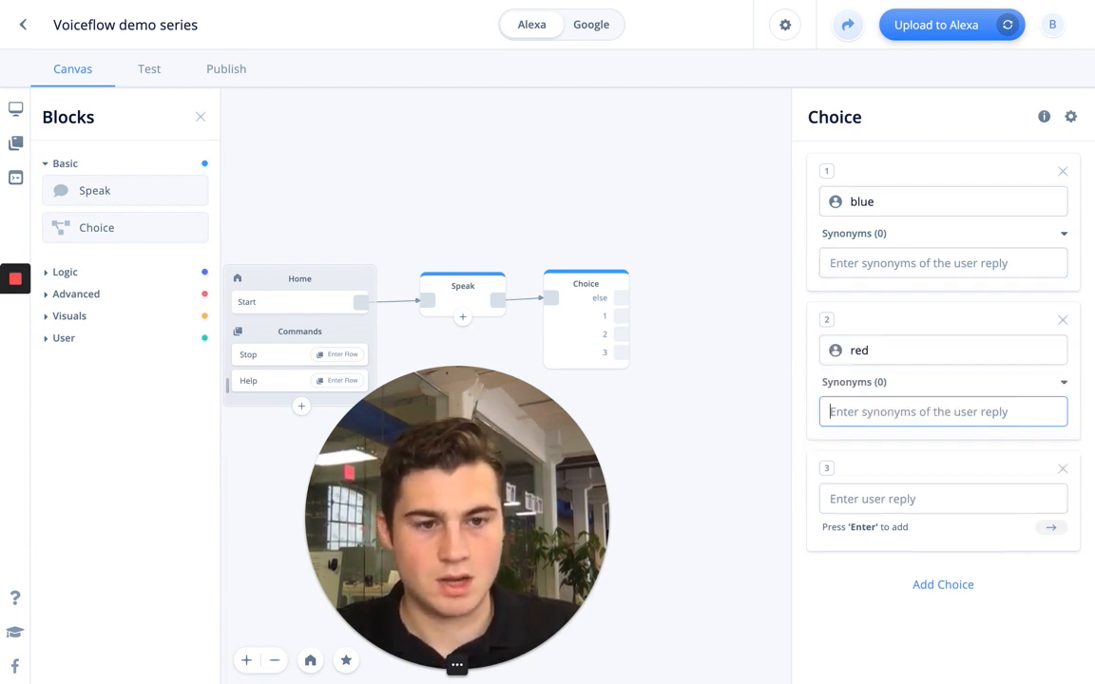
left_click(880, 496)
type("green")
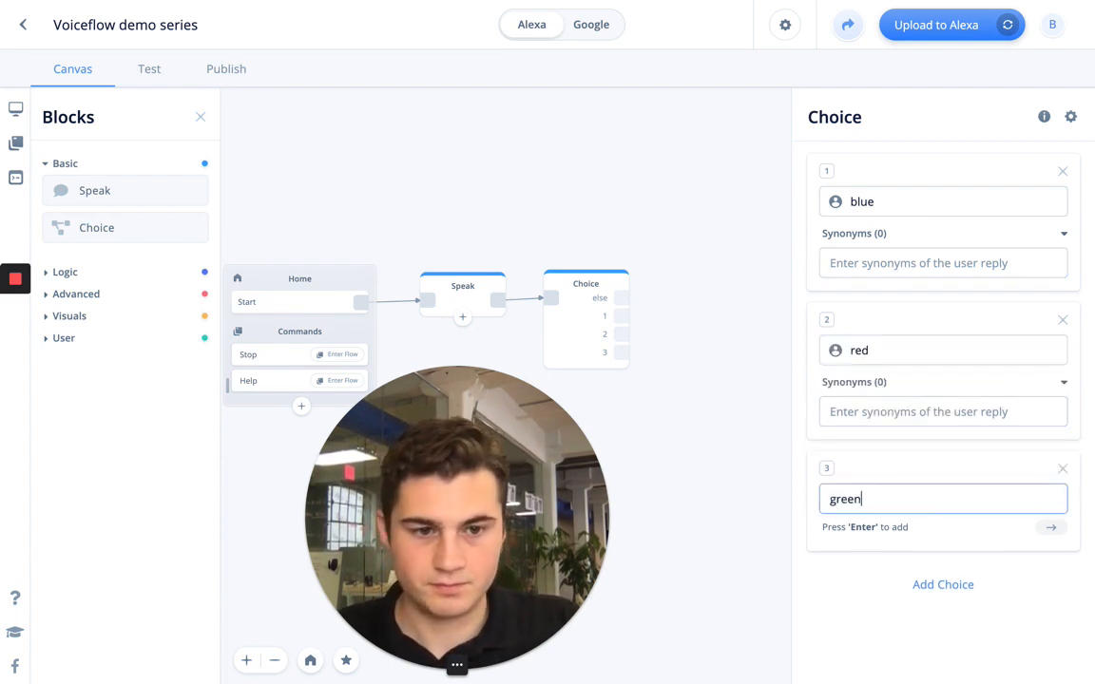
key("Return")
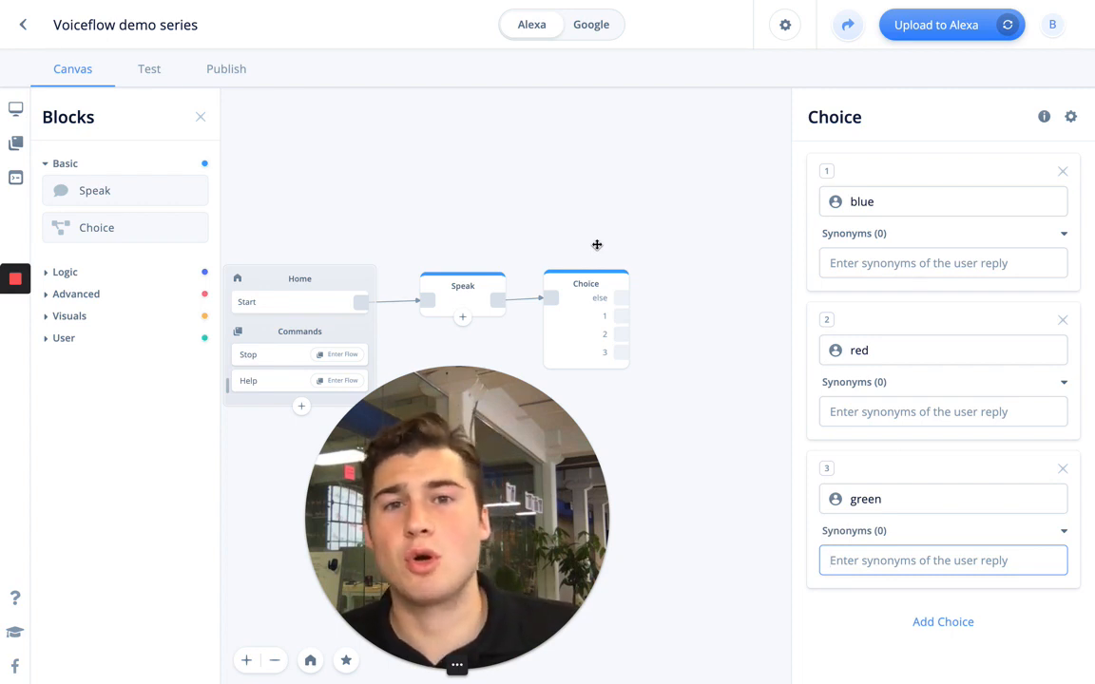
Step: Add "mine is blue" as a synonym for the blue reply
left_click(890, 264)
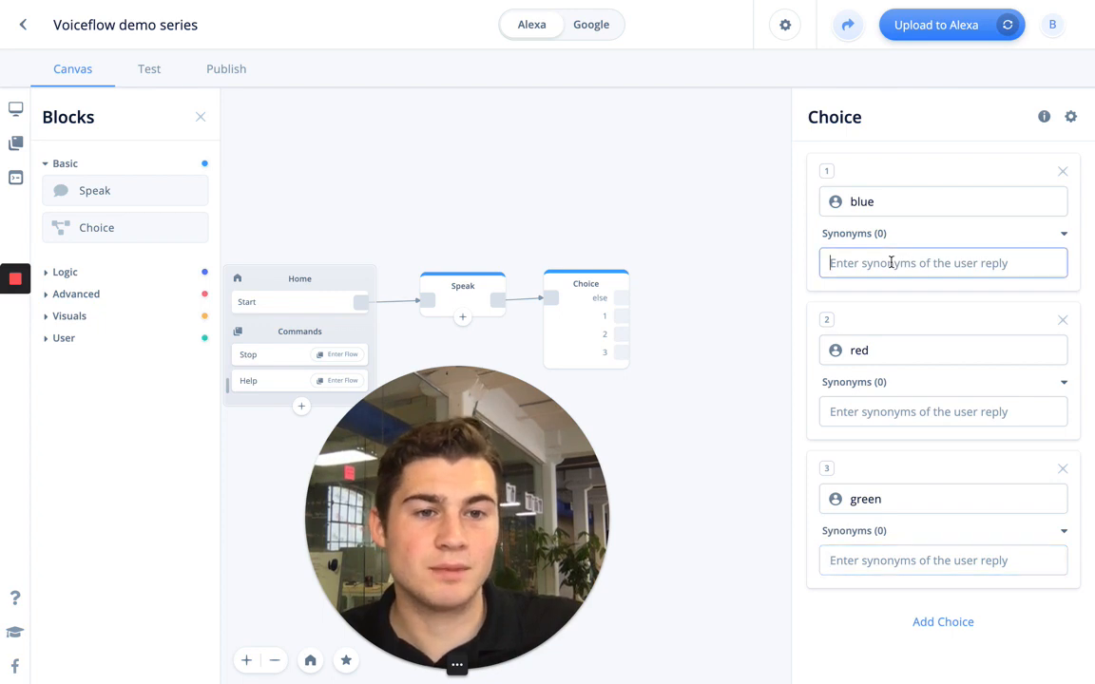
type("mine is")
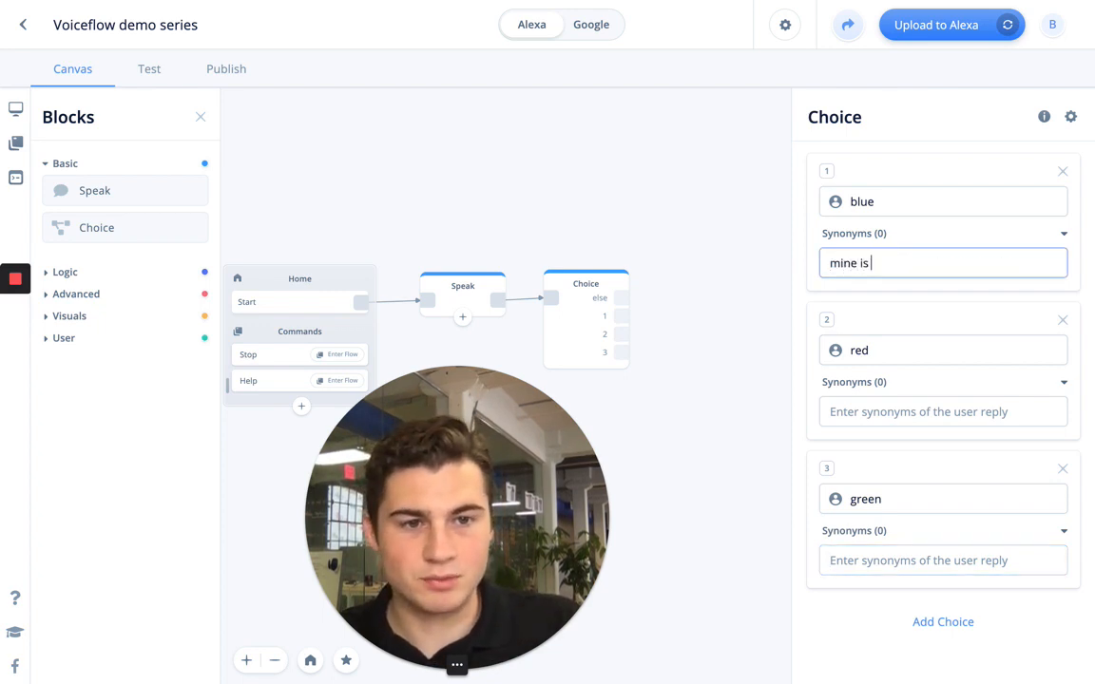
type(" blue")
key("Return")
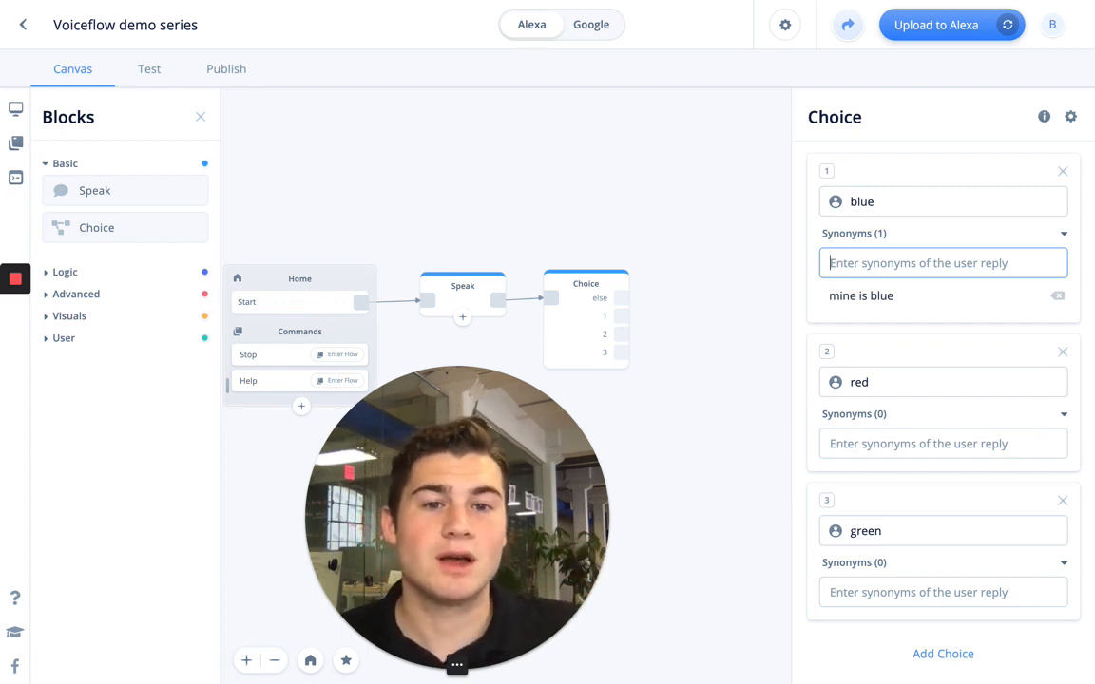
Step: Add "my favorite color is blue" as another synonym for the blue reply and collapse that reply's synonym list
left_click_drag(622, 316, 704, 240)
left_click(889, 261)
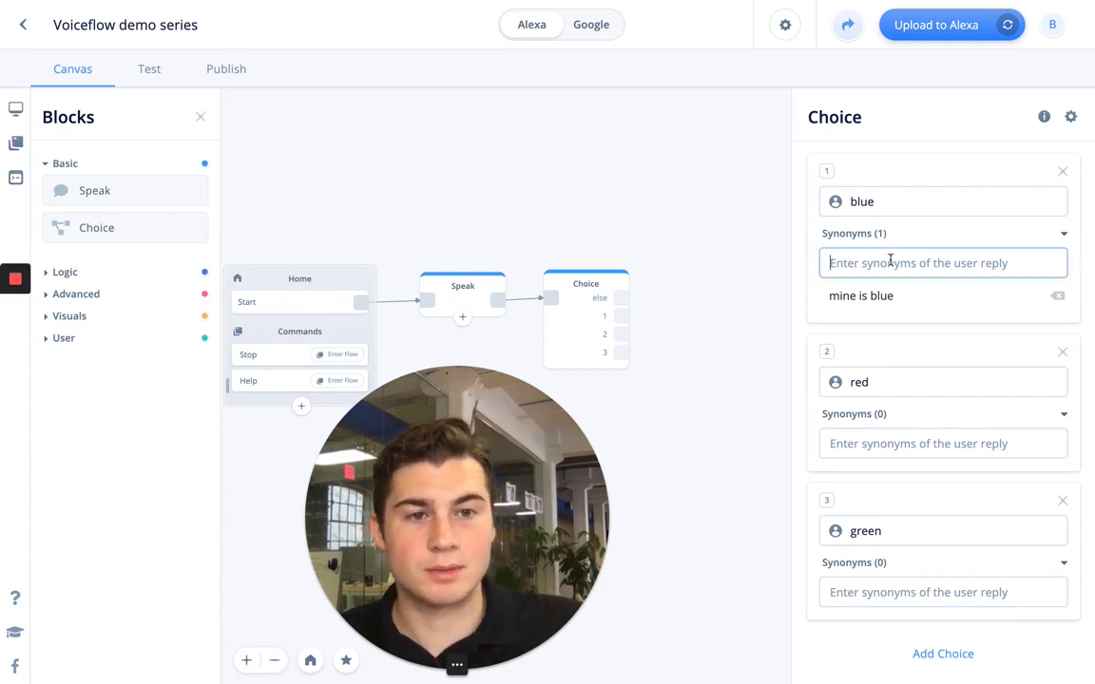
type("my favo")
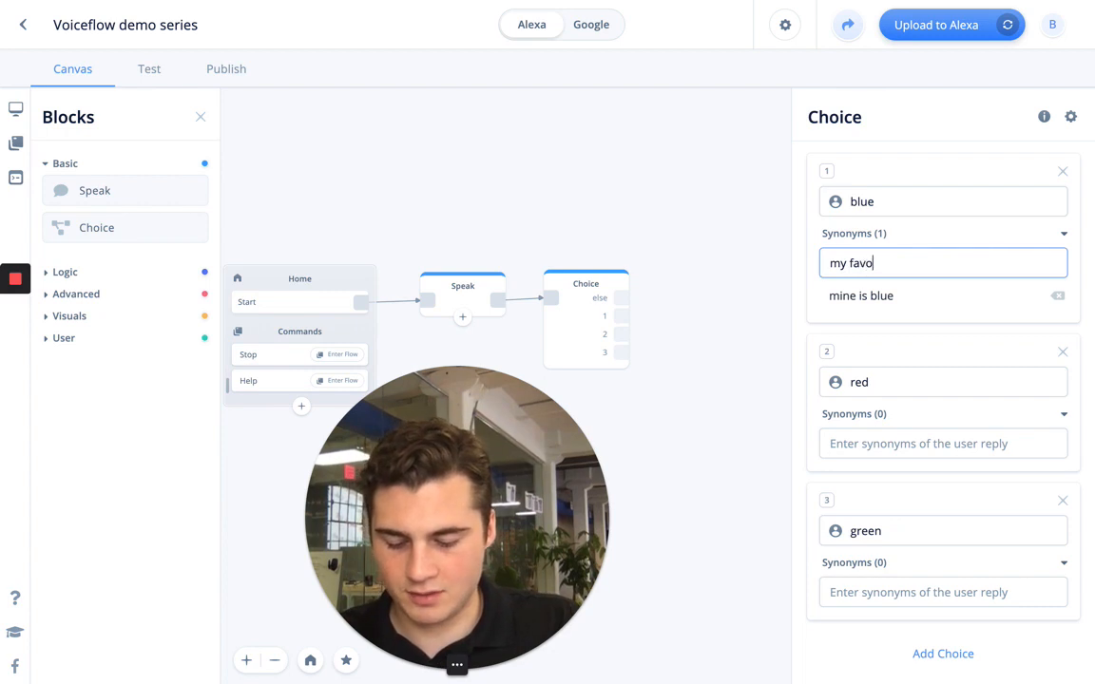
type("color is ")
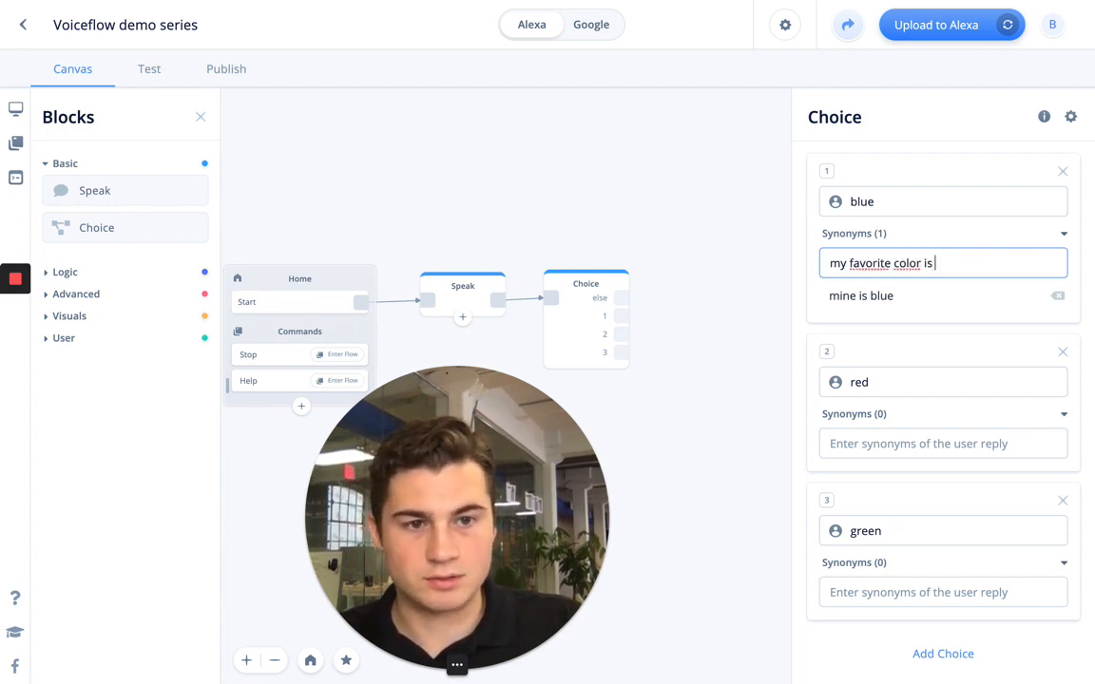
type("blue")
key("Return")
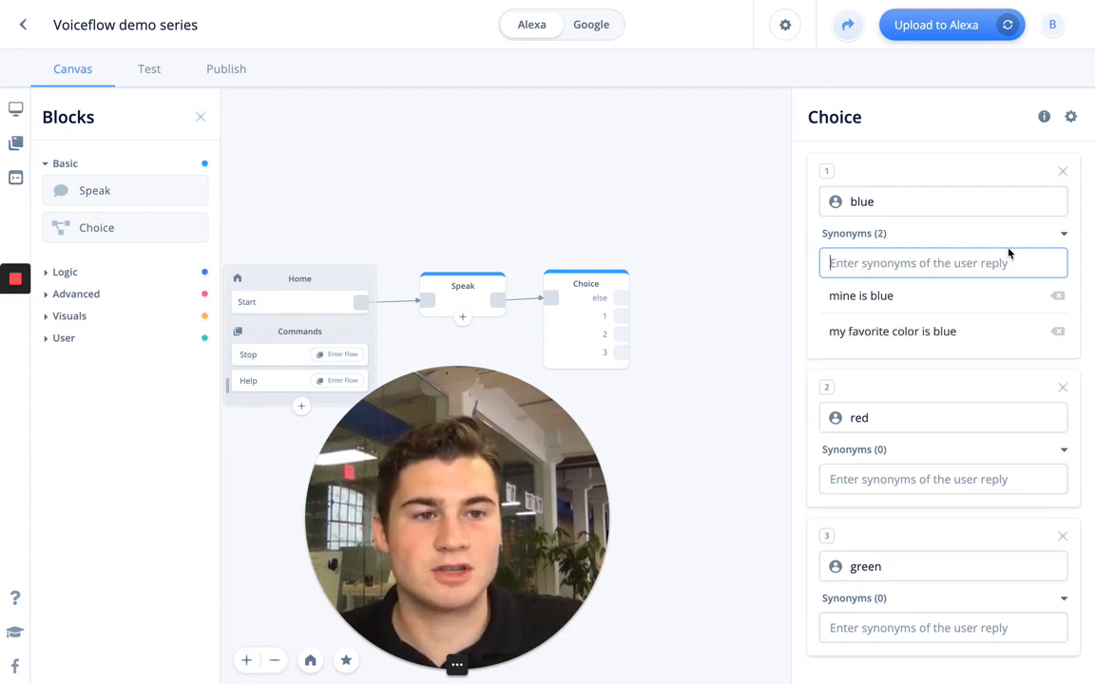
left_click(1063, 238)
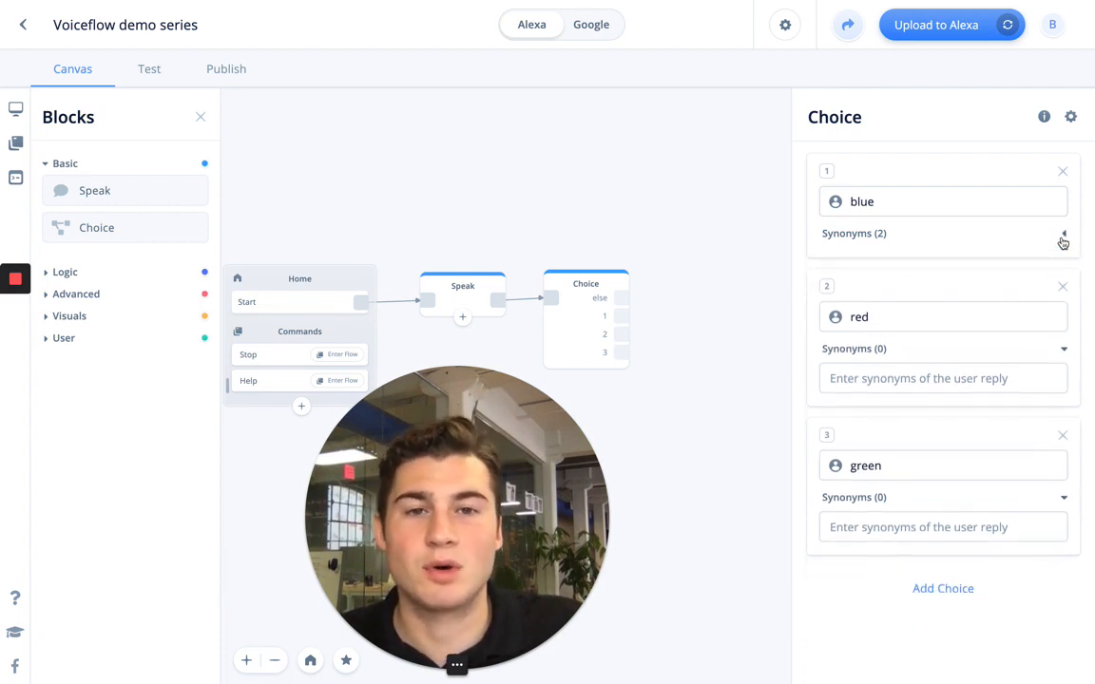
left_click(1063, 237)
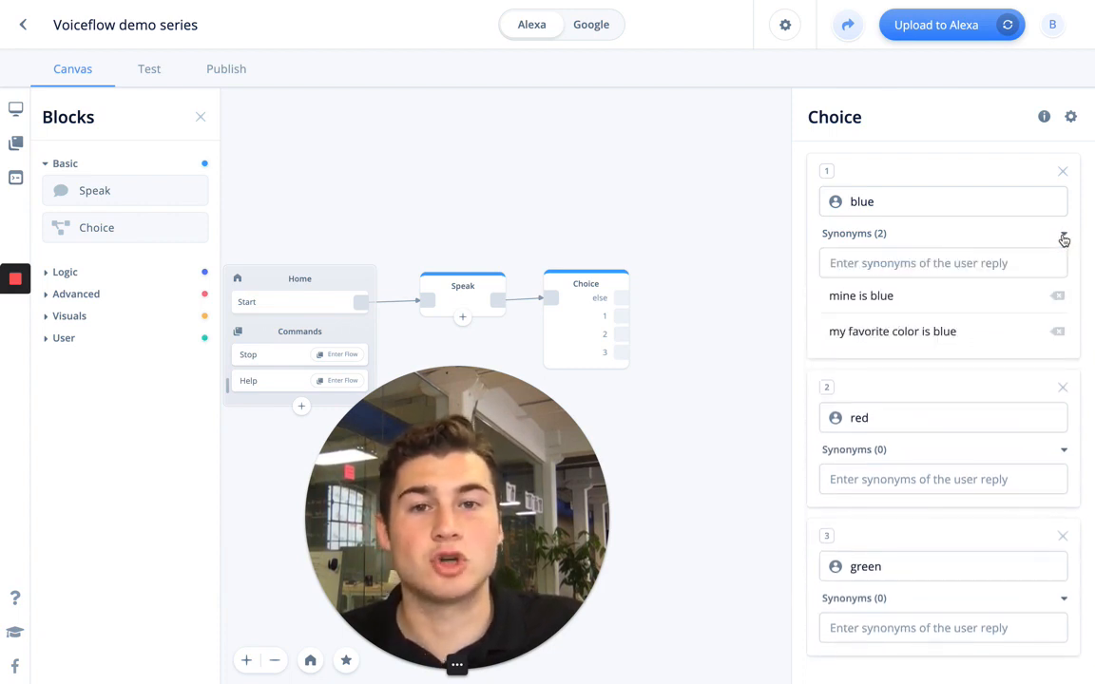
left_click(1064, 237)
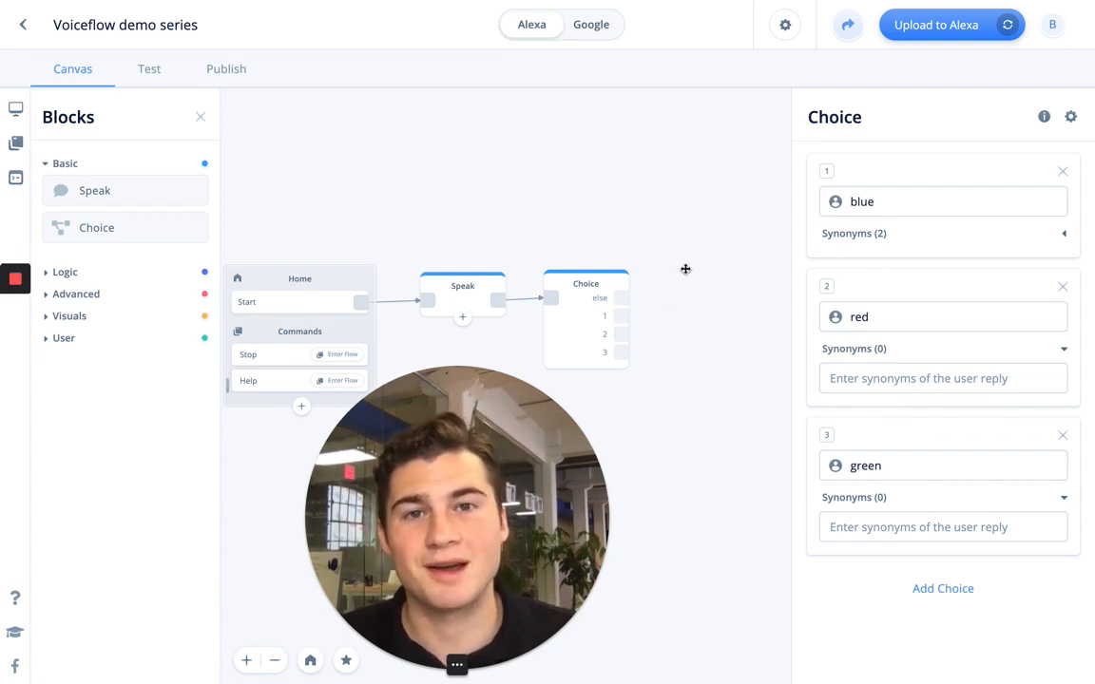
Step: Add a Speak block above the Choice block and link the Choice block's else output to it
left_click_drag(686, 268, 529, 258)
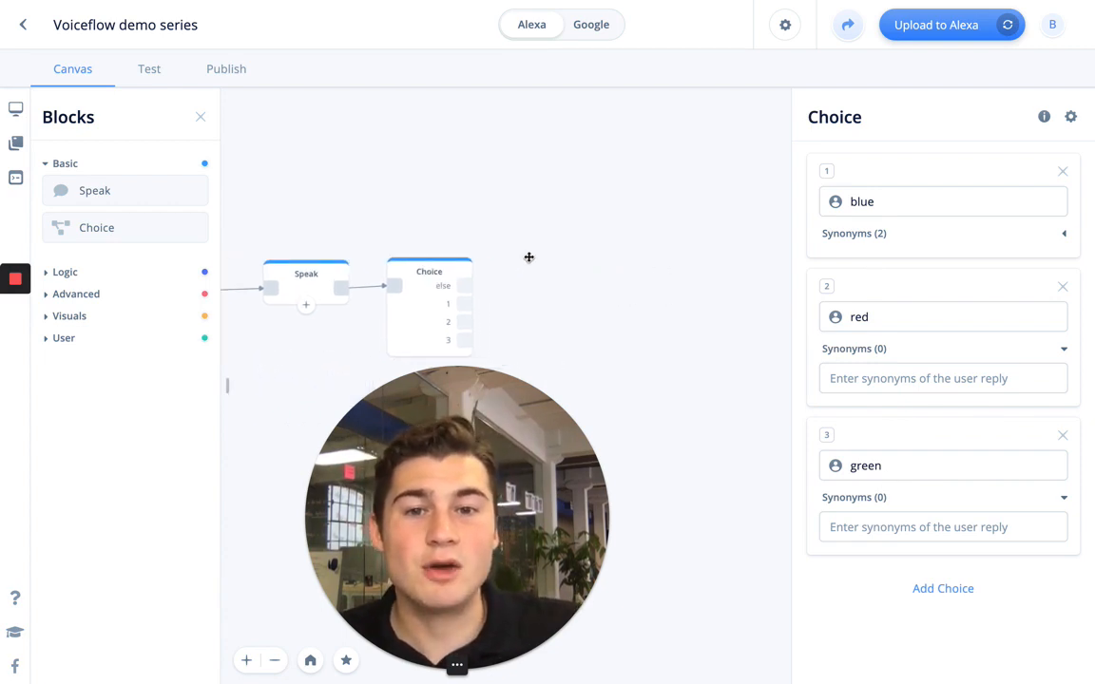
left_click_drag(463, 290, 491, 265)
left_click(428, 276)
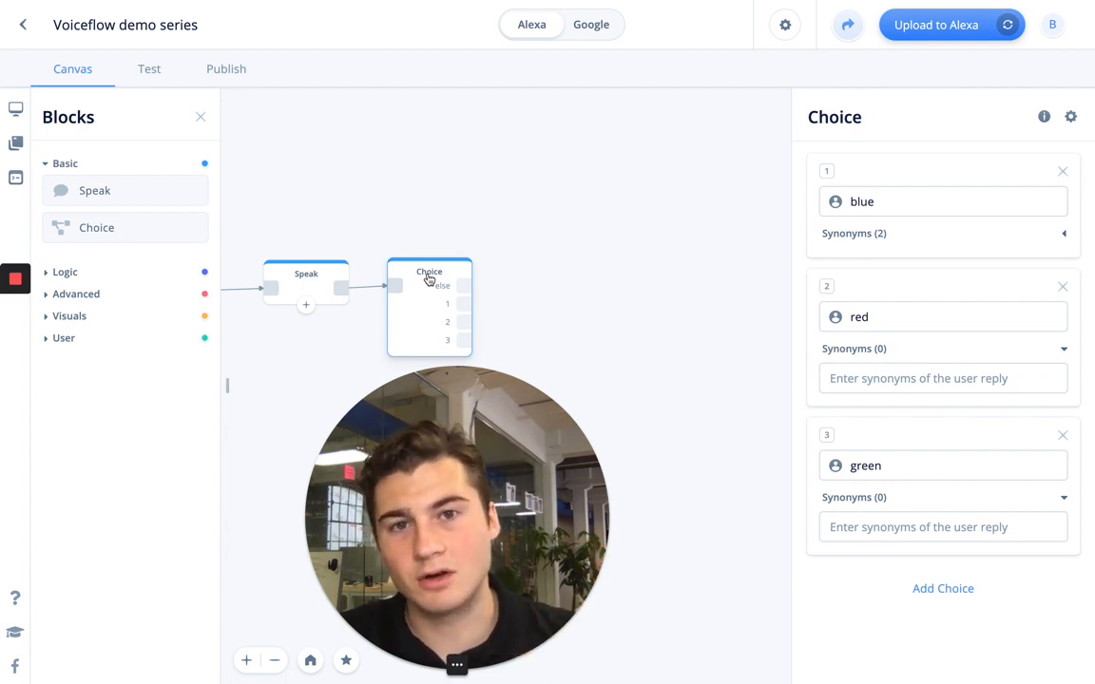
left_click_drag(115, 191, 441, 192)
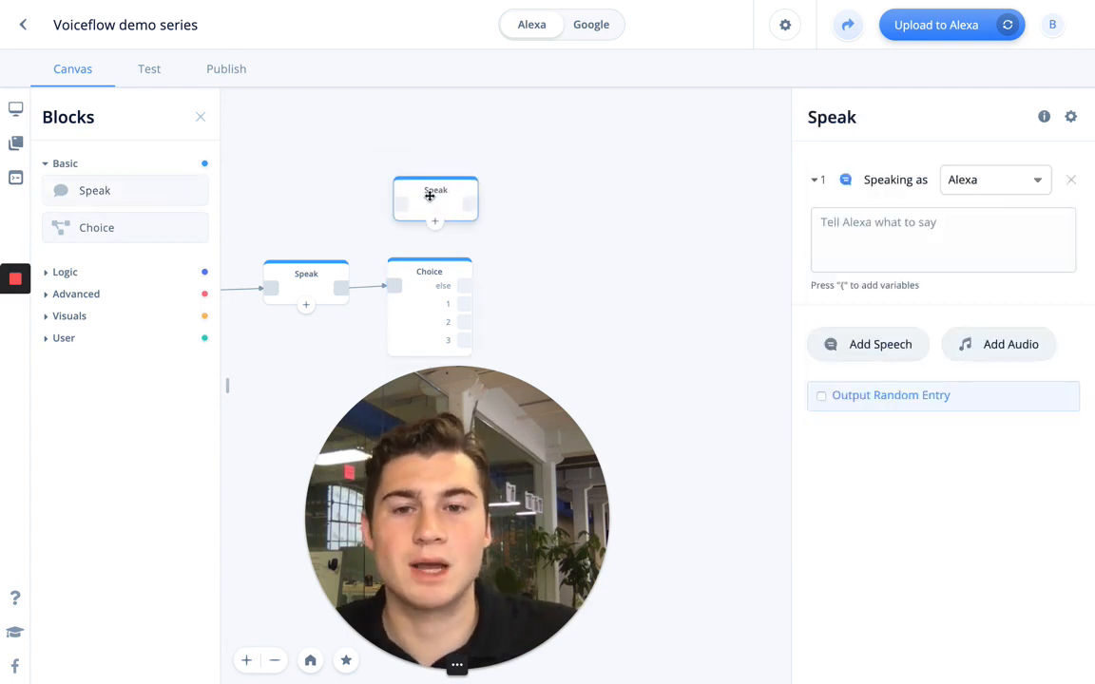
left_click(425, 286)
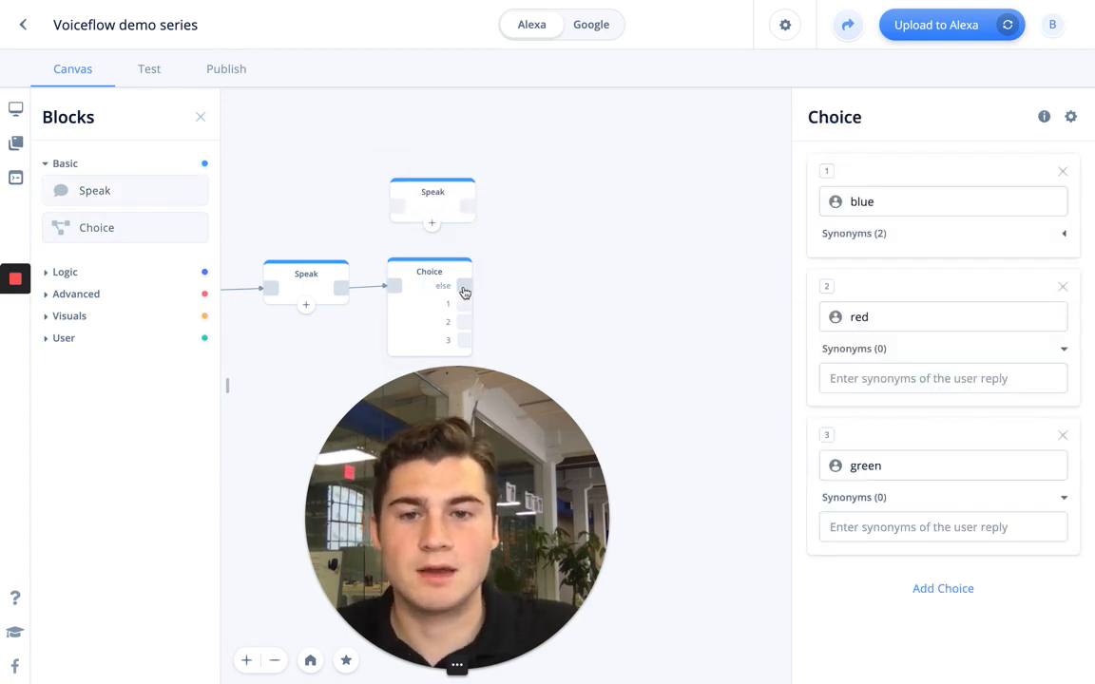
left_click_drag(464, 286, 396, 215)
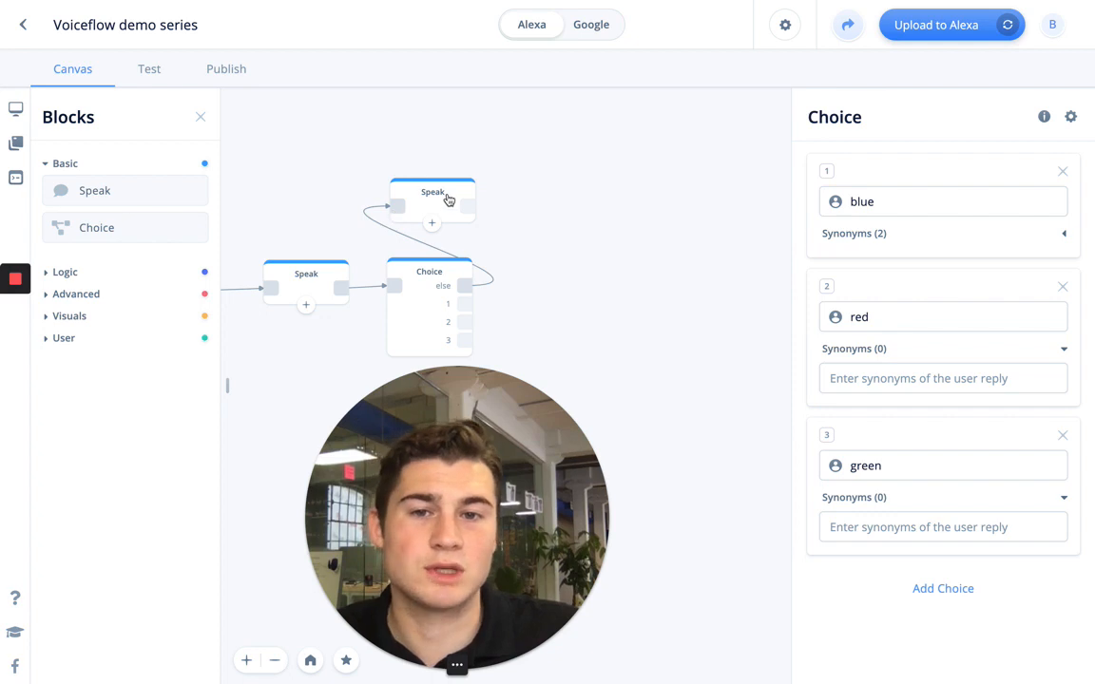
Step: Make the else Speak block say "Oops, please say red, blue, or green" and link its output back to the Choice block
left_click(405, 181)
left_click(960, 223)
type("O")
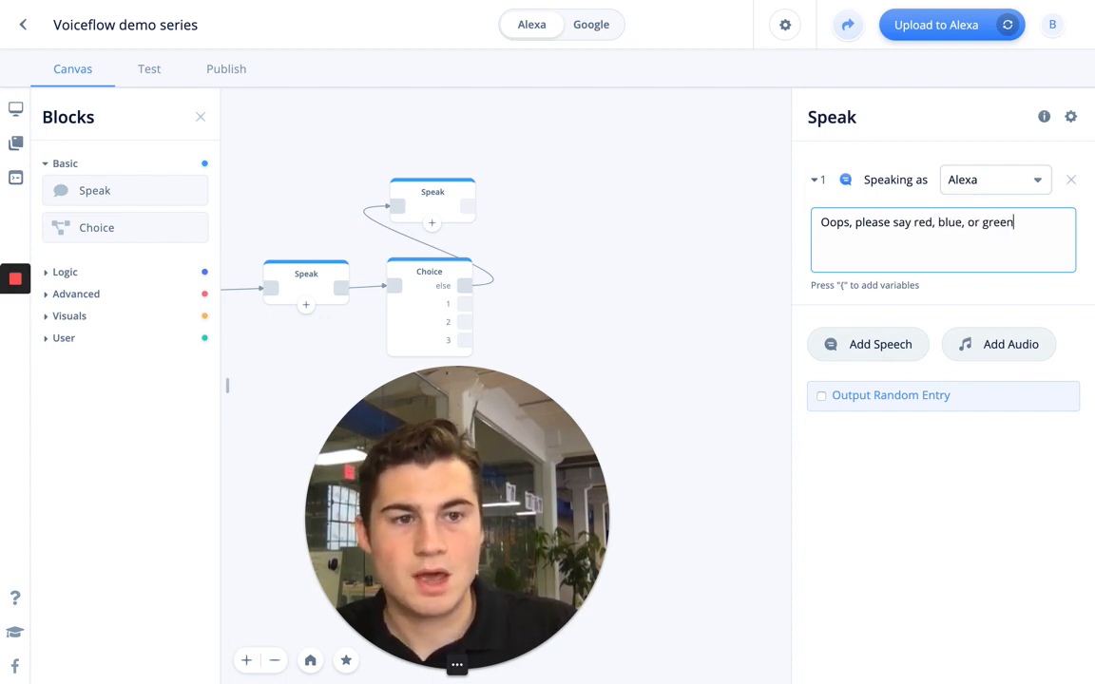
left_click_drag(468, 207, 394, 290)
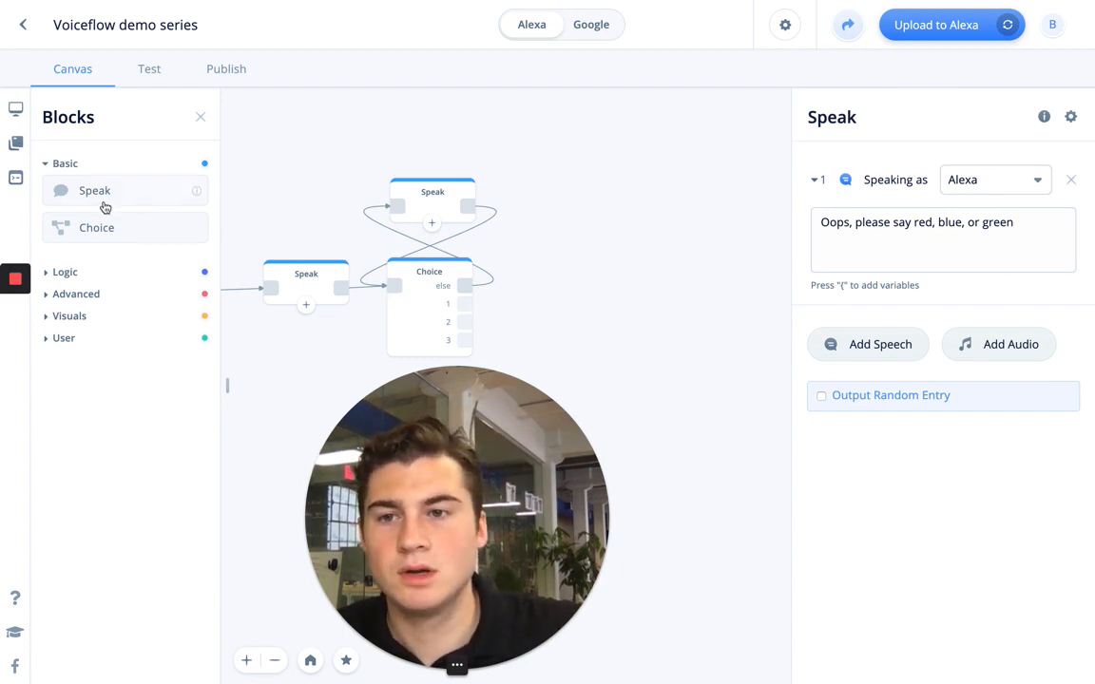
Step: Add a Speak block linked from choice output 1 and rename it "blue"
left_click_drag(104, 207, 627, 275)
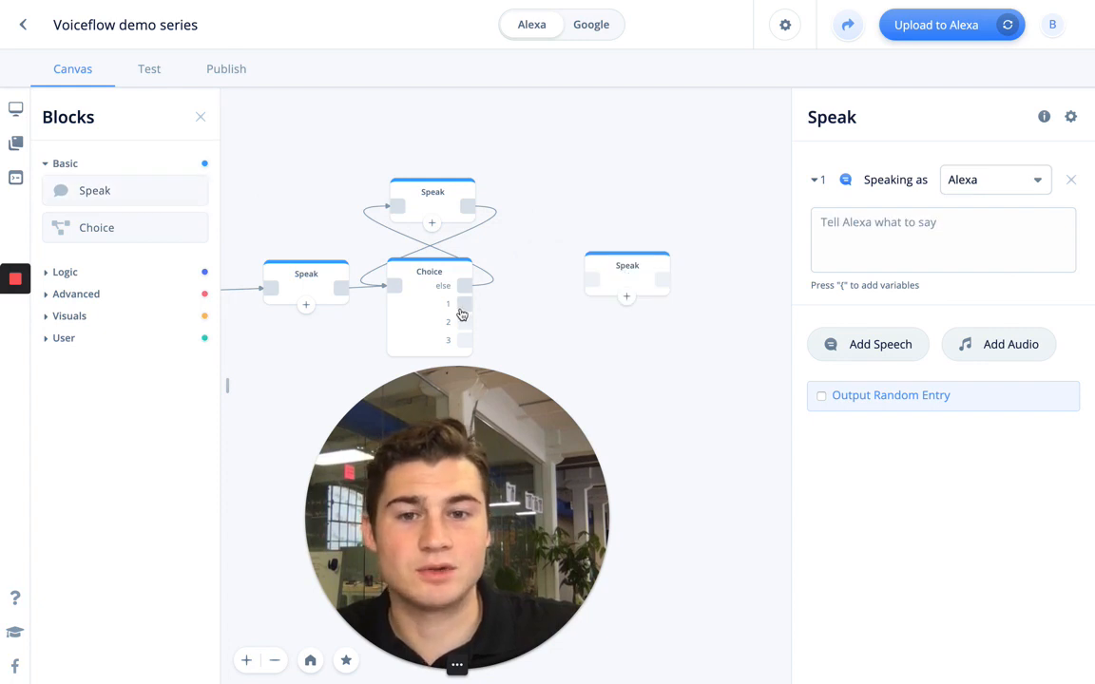
left_click_drag(462, 313, 594, 243)
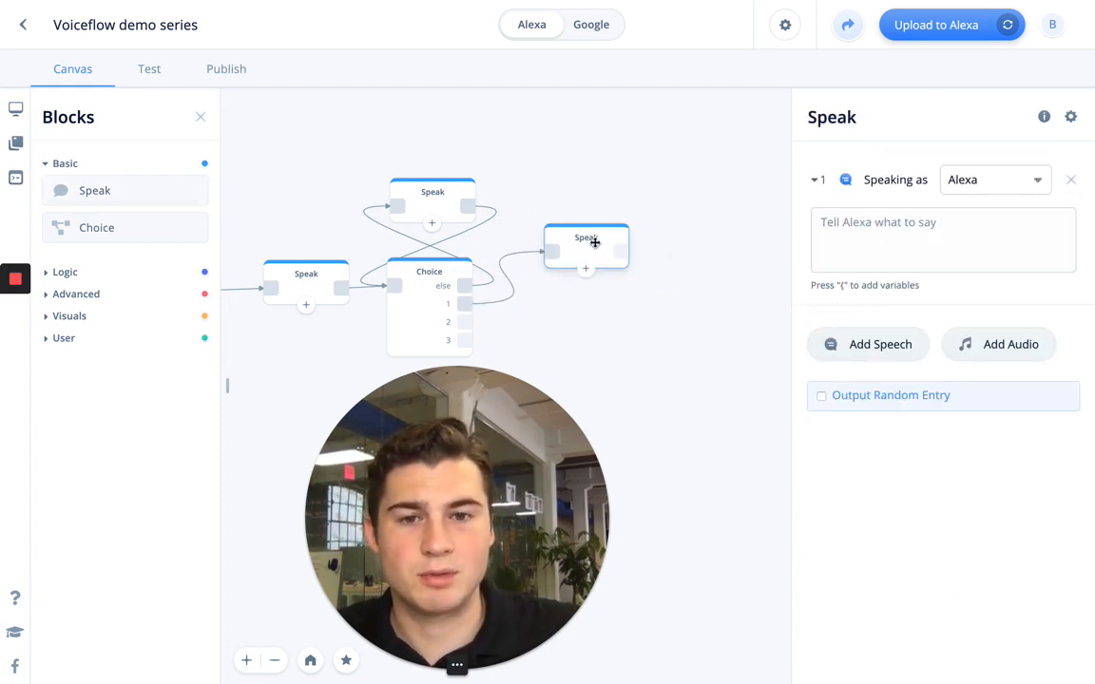
right_click(595, 247)
left_click(620, 271)
type("blue")
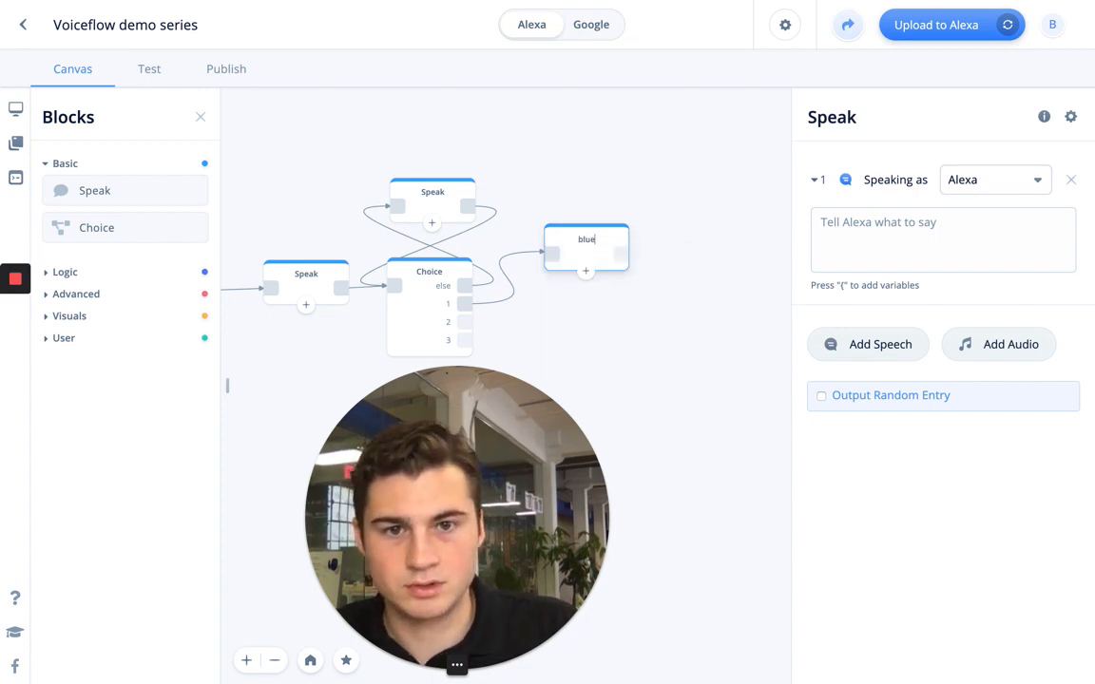
key("Return")
left_click(616, 183)
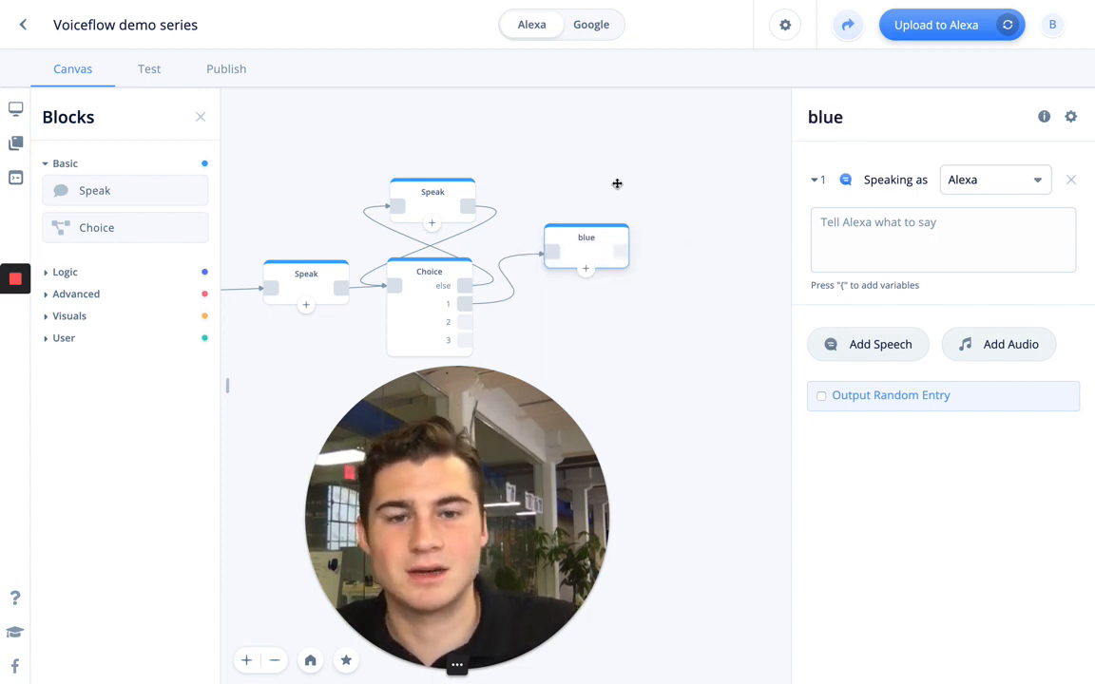
Step: Duplicate the blue block, place the copy below it linked from choice output 2, and rename the copy "red"
left_click(591, 252)
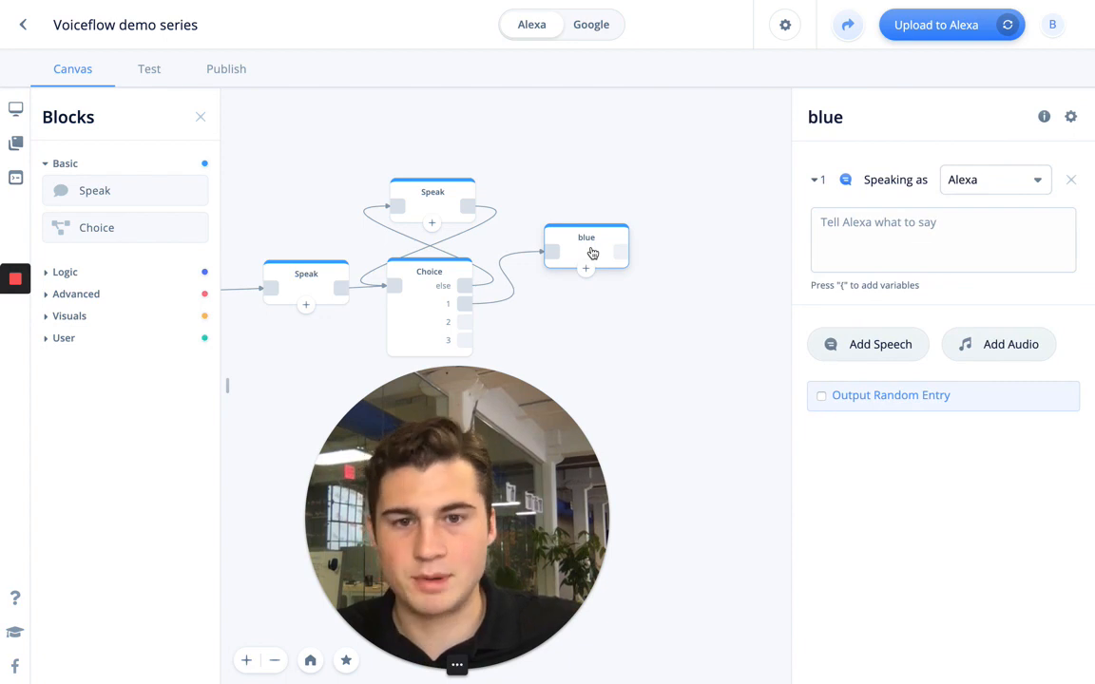
key("ctrl+c")
key("ctrl+v")
left_click_drag(609, 261, 570, 308)
left_click_drag(461, 328, 573, 325)
right_click(573, 325)
left_click(601, 349)
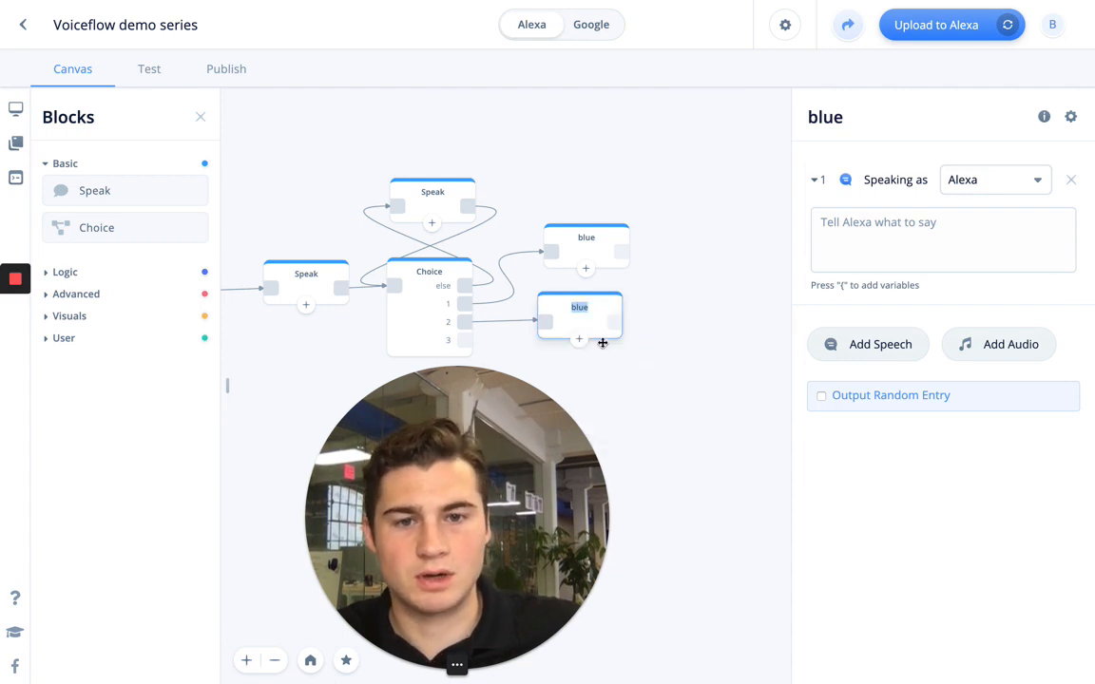
type("red")
key("Return")
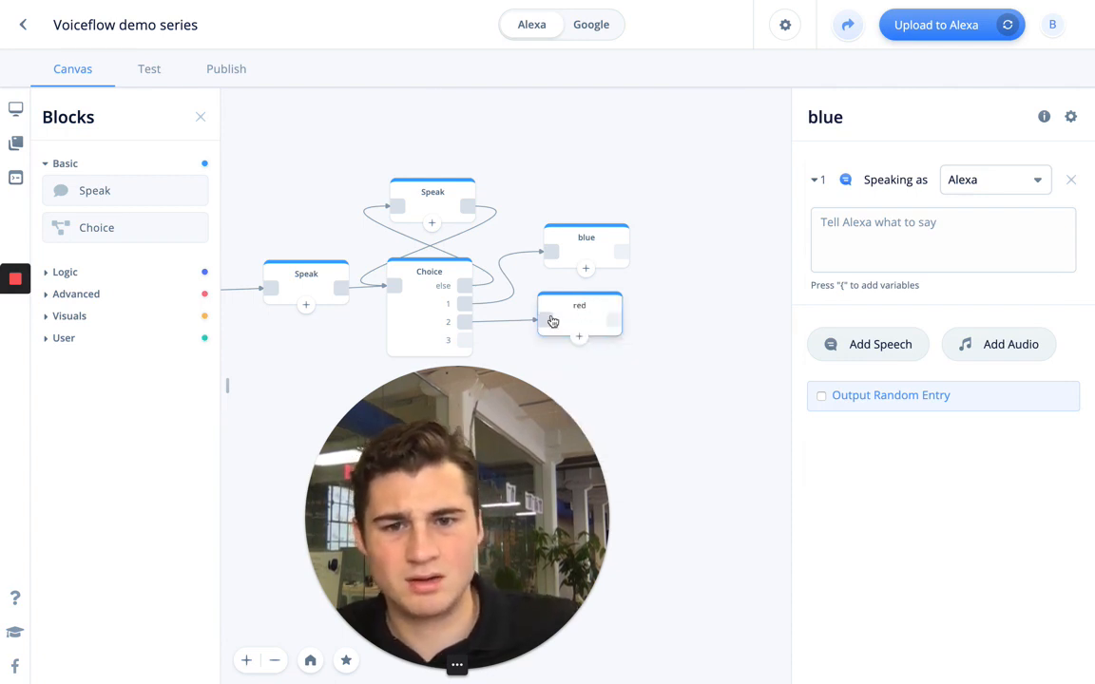
Step: Duplicate the red block, place the copy below it linked from choice output 3, and rename the copy "green"
key("ctrl+c")
key("ctrl+v")
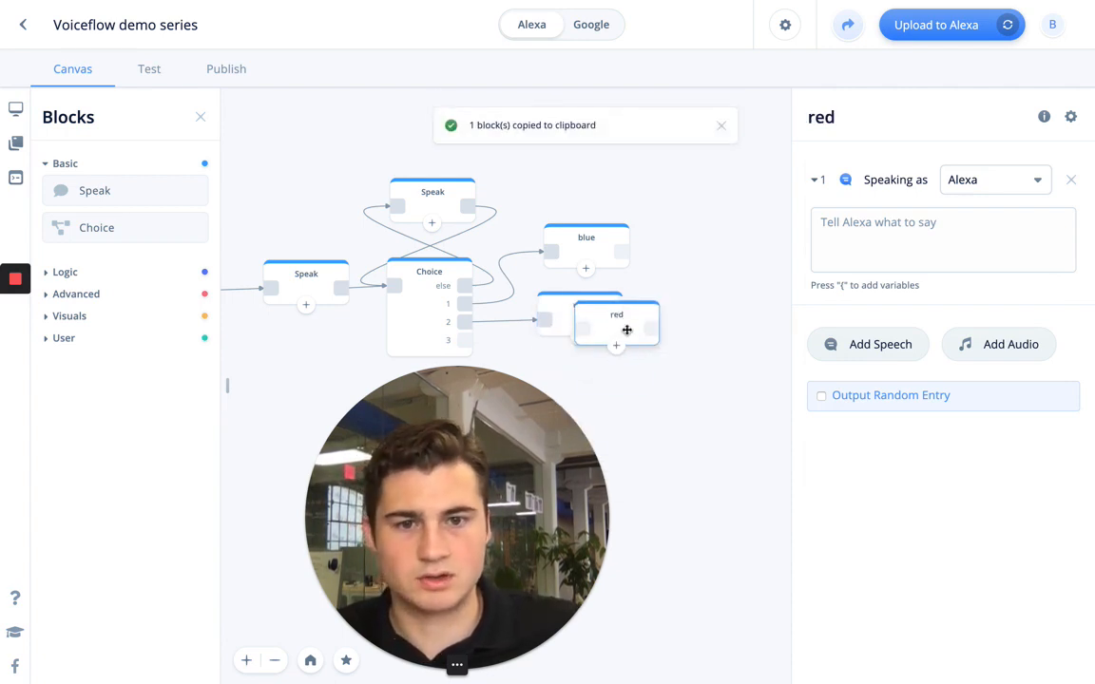
left_click_drag(623, 323, 634, 409)
left_click_drag(696, 343, 751, 307)
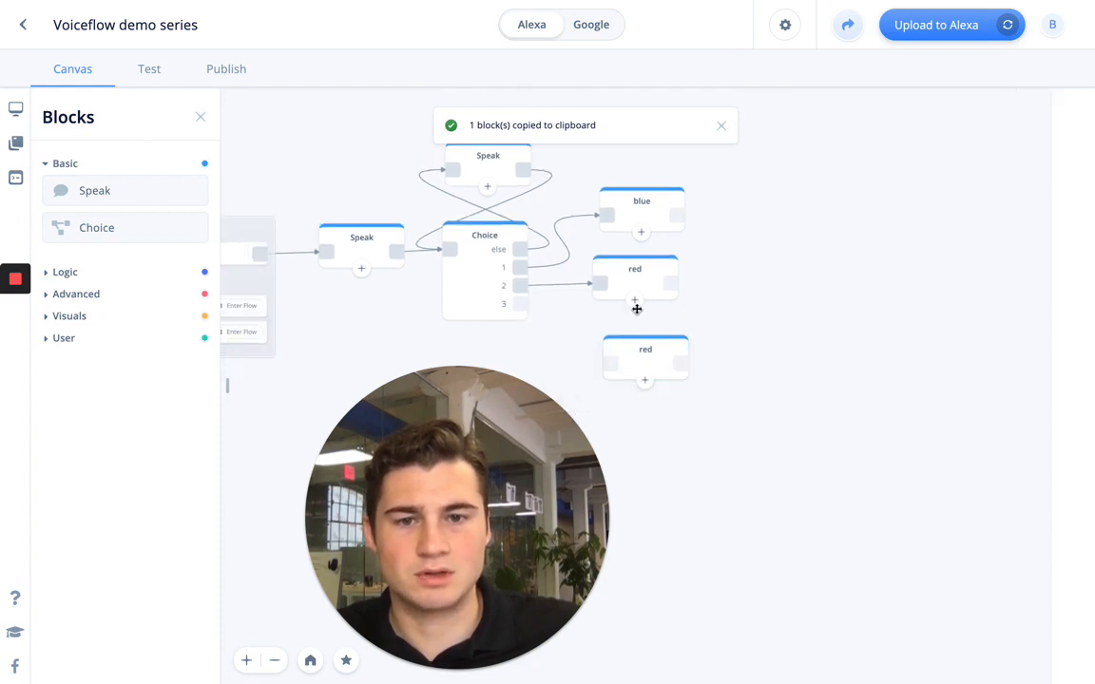
left_click_drag(522, 305, 610, 363)
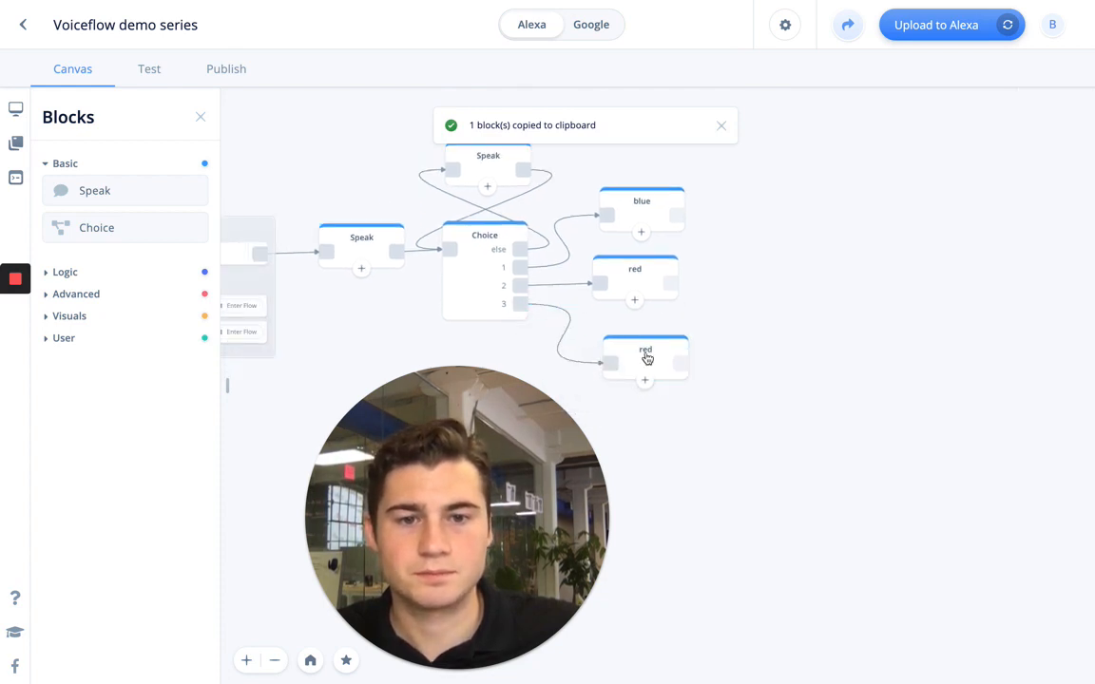
left_click(647, 357)
right_click(646, 369)
left_click(681, 384)
type("gr")
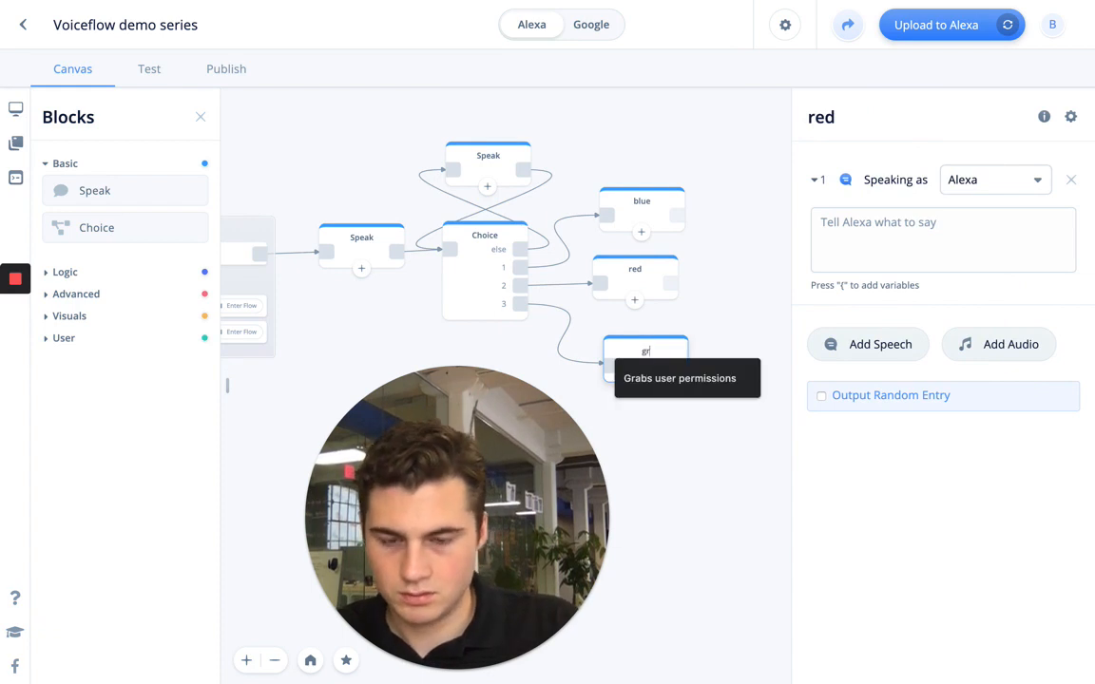
type("een")
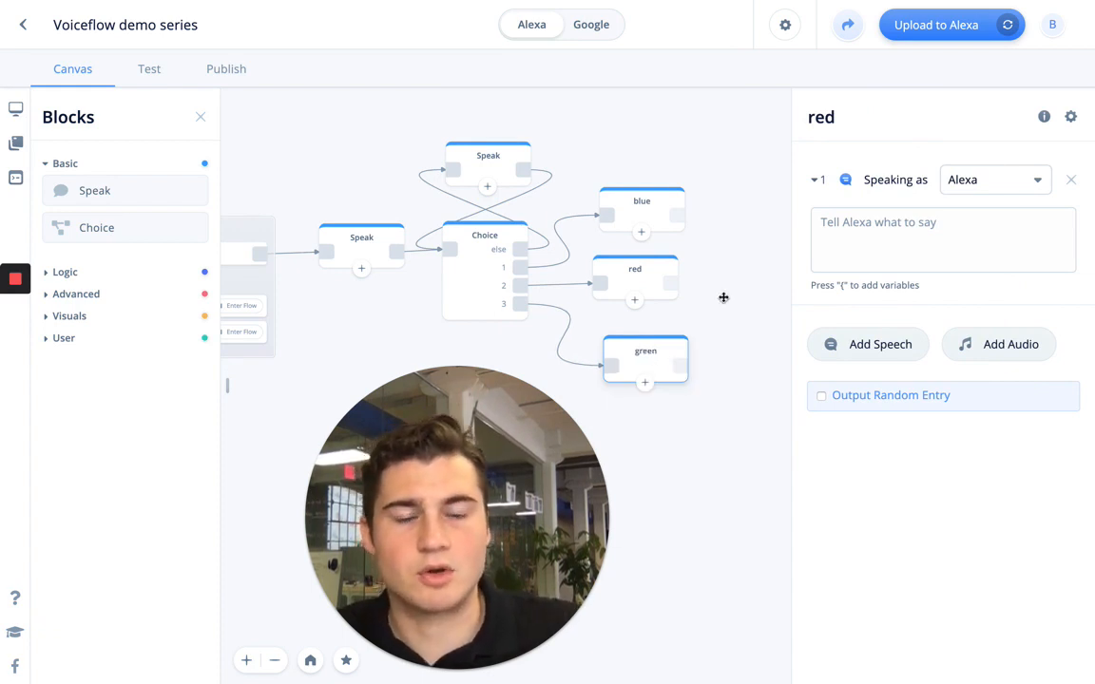
key("Return")
Step: Set the blue block's speech text to "mine is blue too"
left_click(637, 213)
left_click(886, 254)
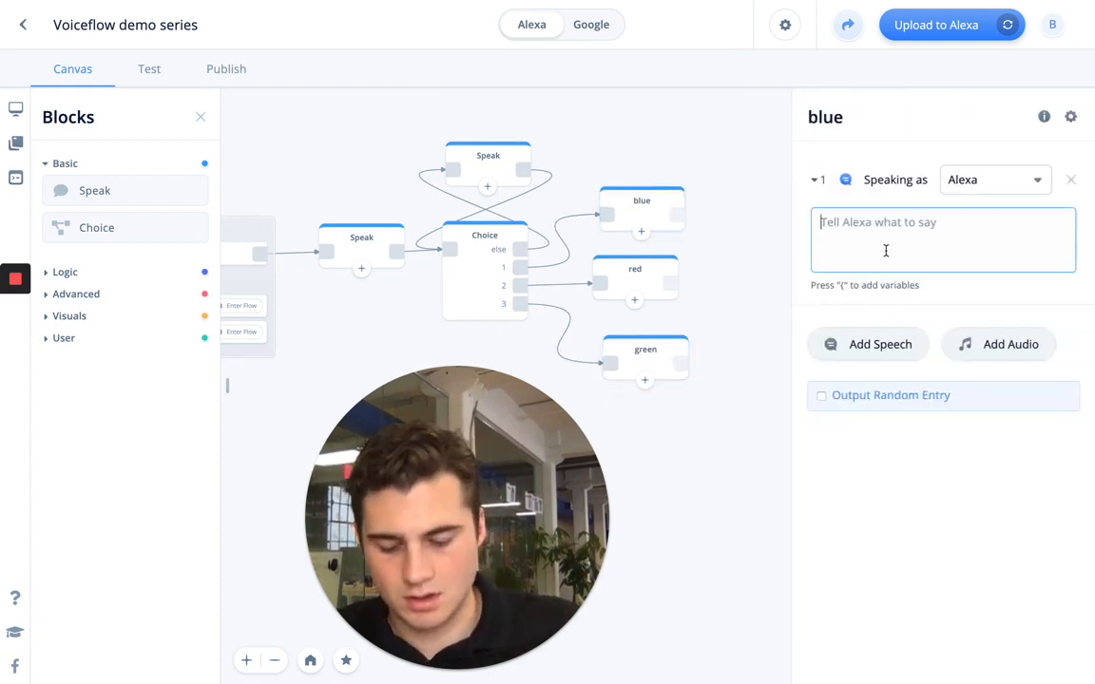
type("mine is blue too")
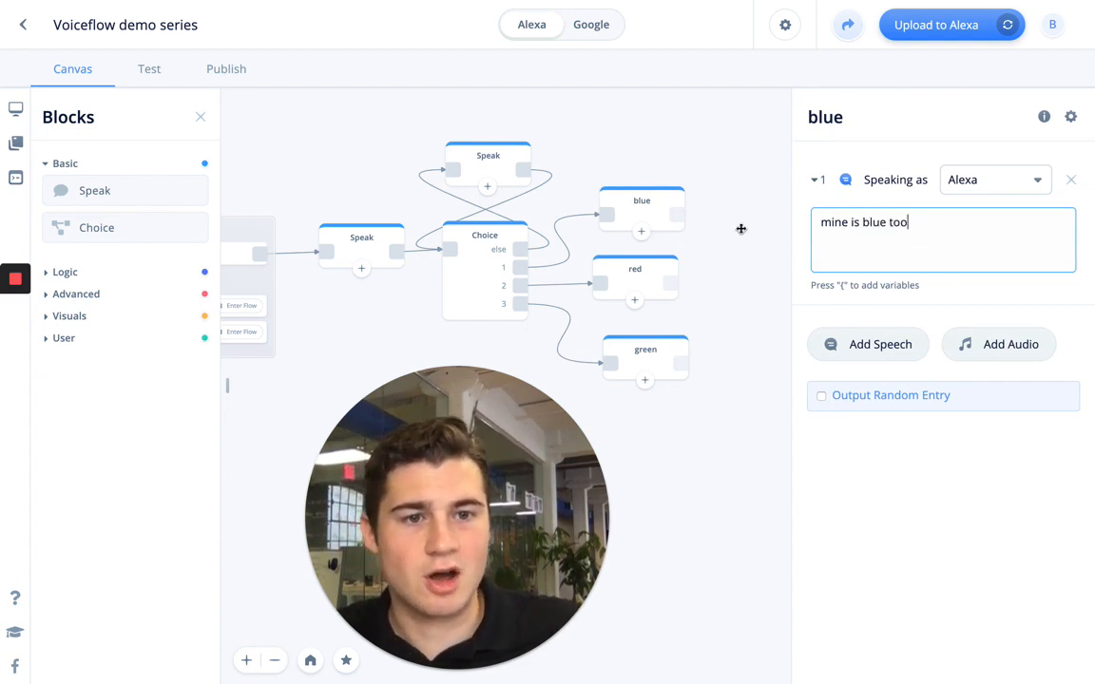
Step: Copy the blue block's speech text into the red and green blocks
left_click_drag(910, 223, 819, 218)
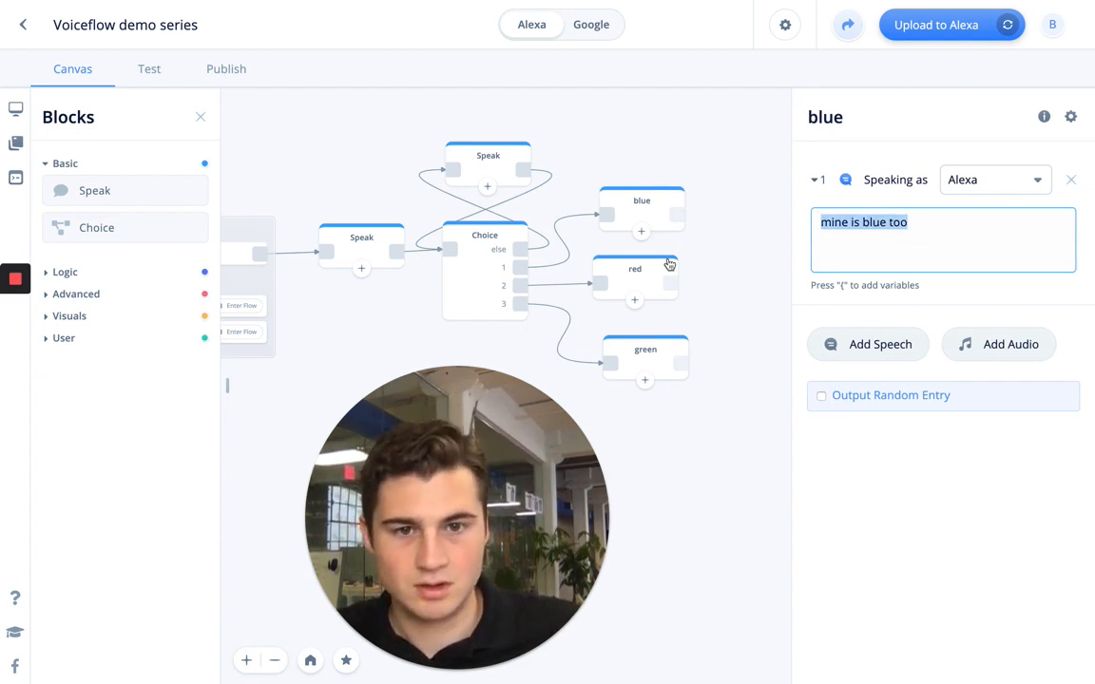
left_click(622, 265)
left_click(858, 240)
key("ctrl+v")
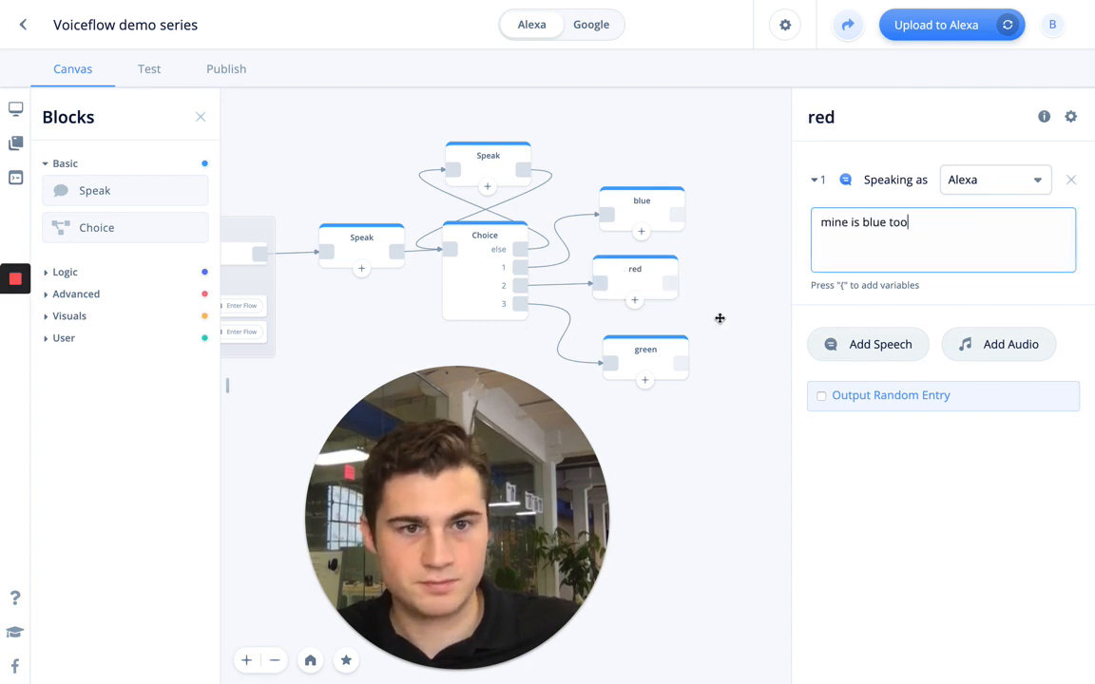
left_click(642, 352)
left_click(868, 220)
key("ctrl+v")
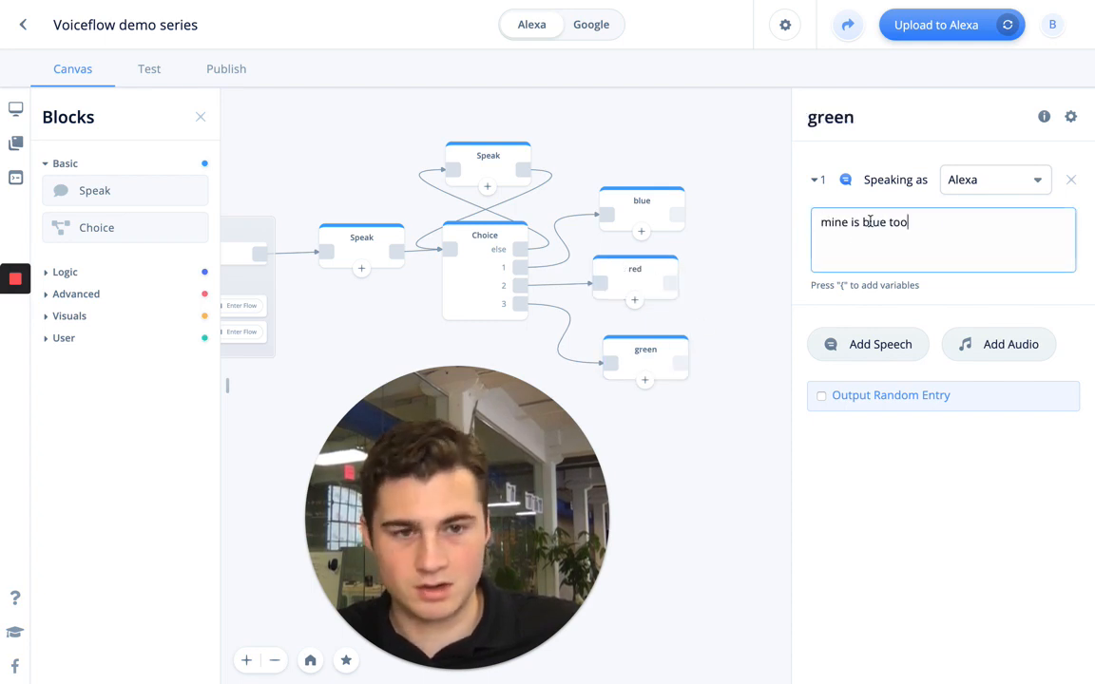
Step: Change the green block's speech text to "mine is green too"
key("BackSpace")
key("BackSpace")
key("BackSpace")
key("BackSpace")
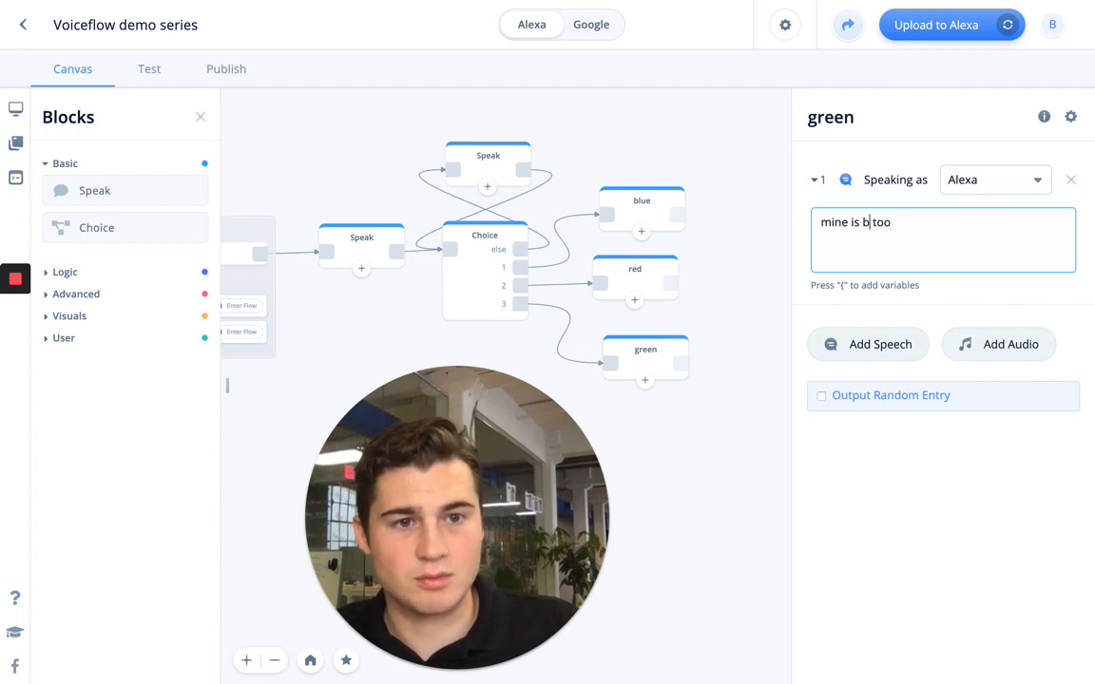
type("greeb")
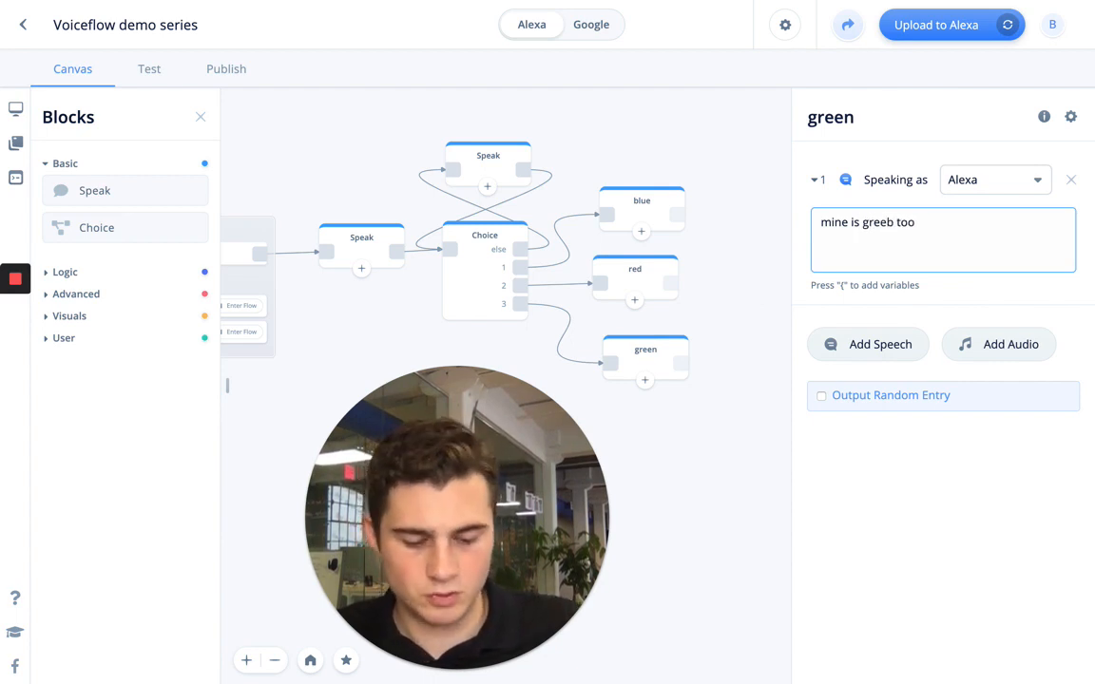
key("BackSpace")
type("n")
Step: Change the red block's speech text to "mine is red too"
left_click(642, 277)
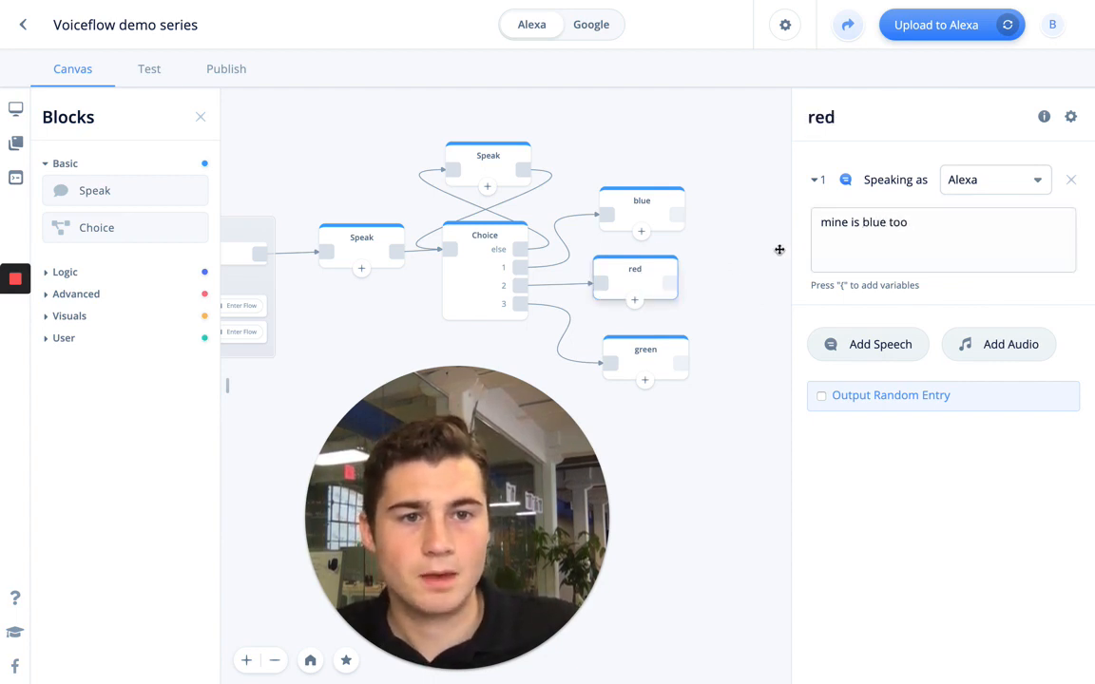
left_click(885, 224)
key("BackSpace")
key("BackSpace")
key("BackSpace")
key("BackSpace")
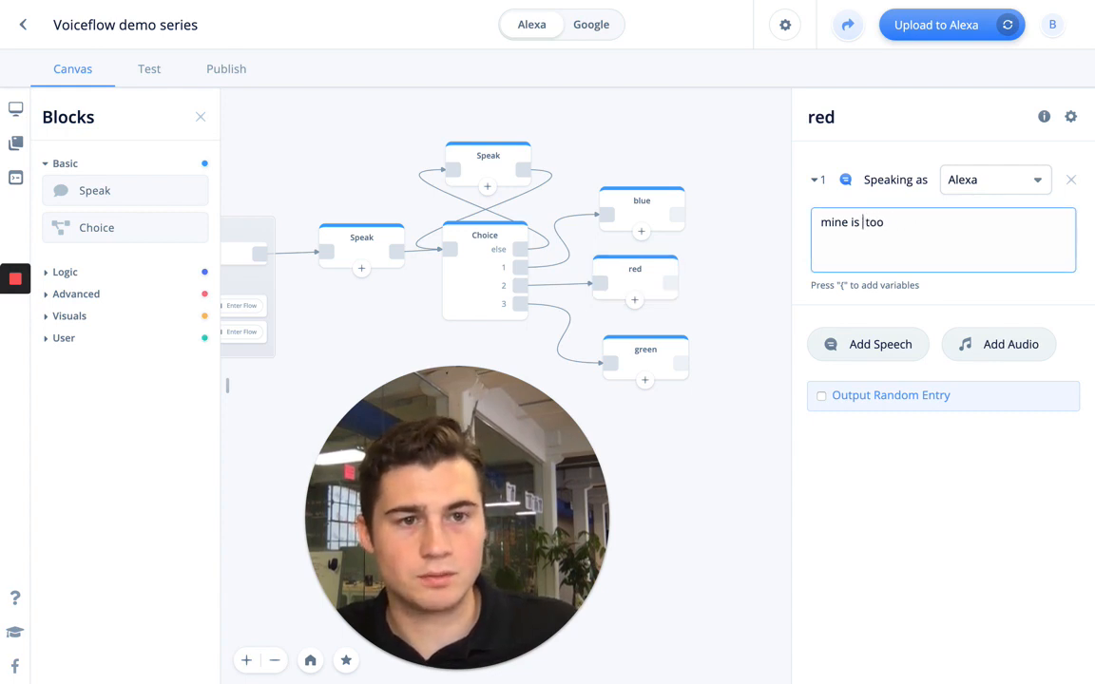
type("red")
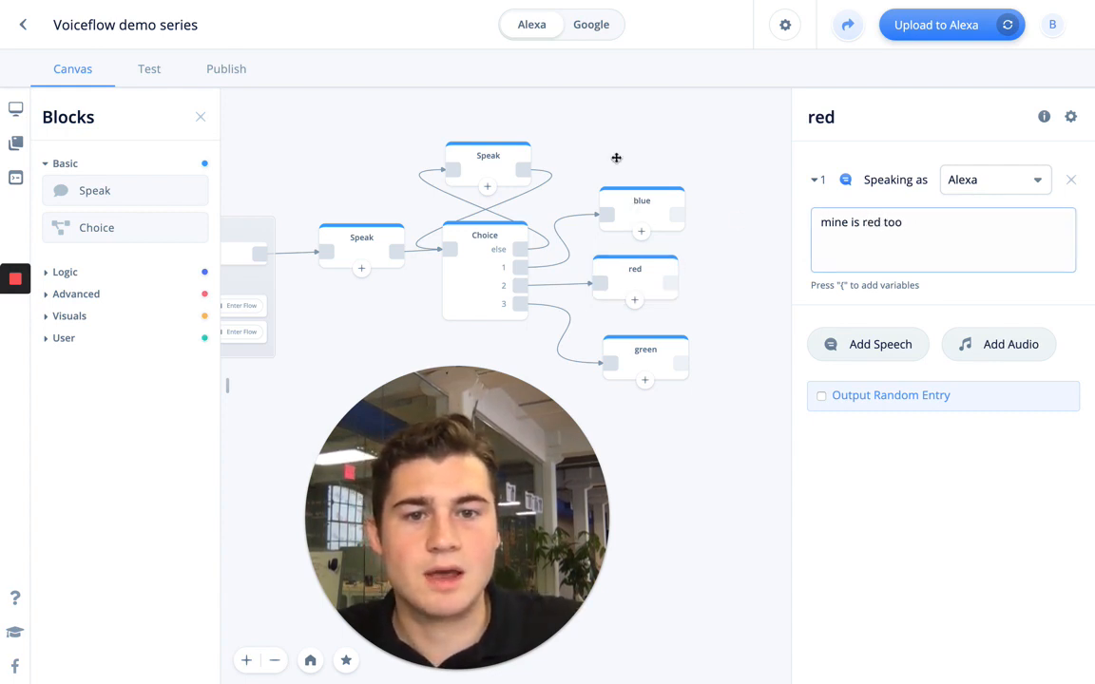
Step: Start a test of the voice app and answer the favorite color question with "blue"
left_click_drag(616, 158, 770, 166)
scroll(702, 201, "down", 3)
scroll(732, 208, "up", 1)
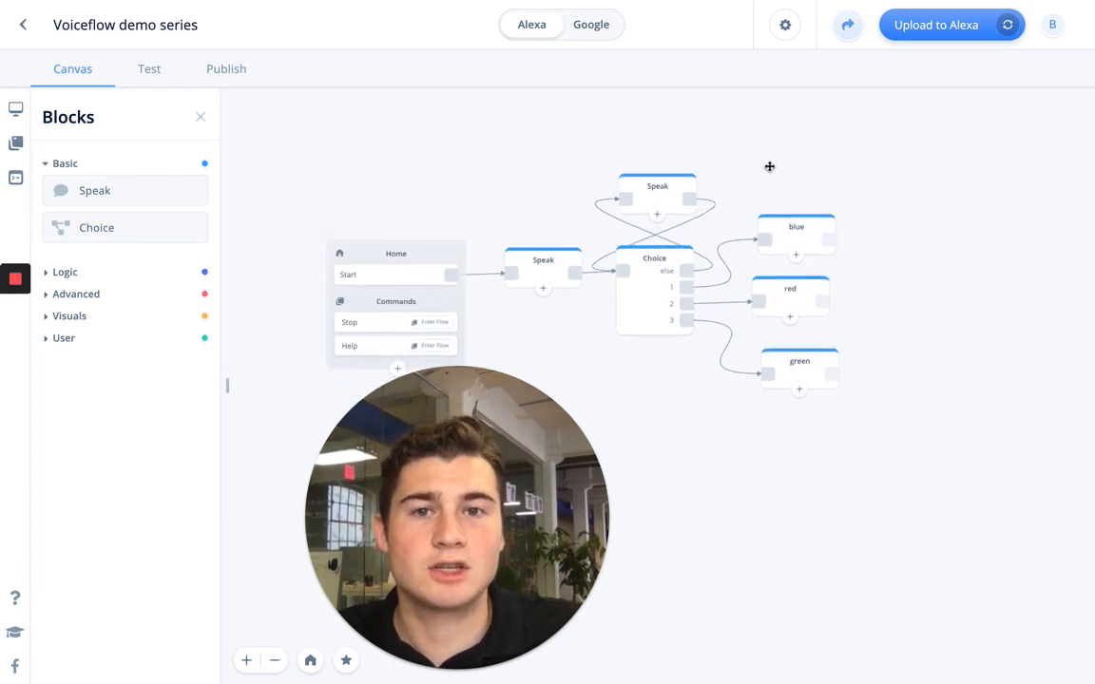
left_click(147, 76)
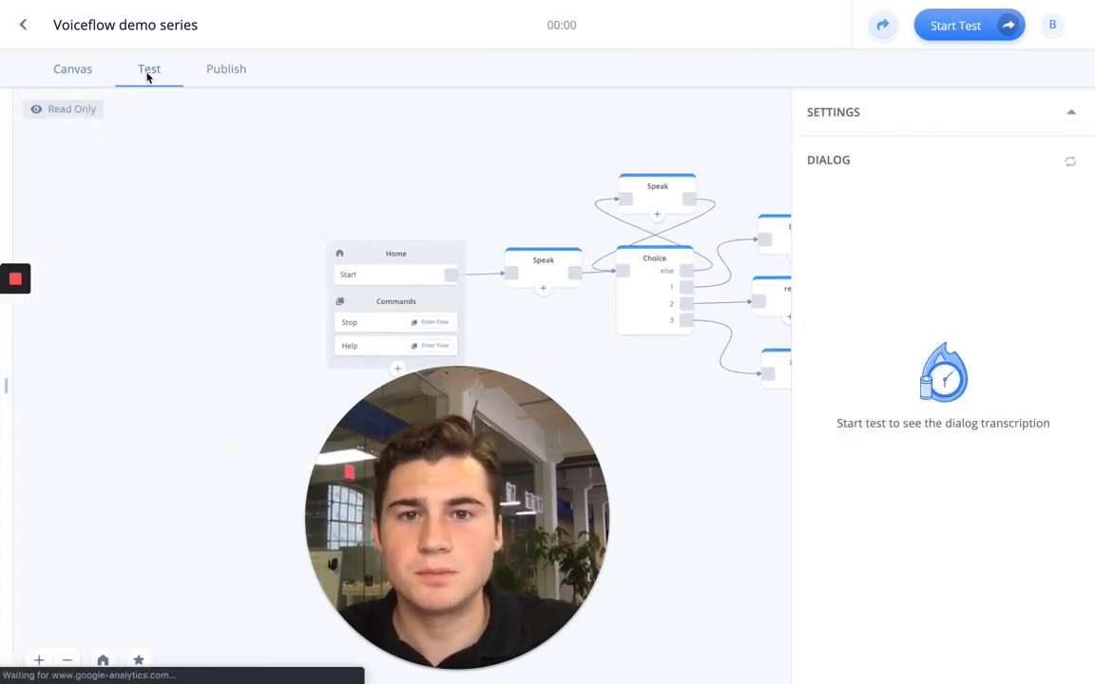
left_click(967, 36)
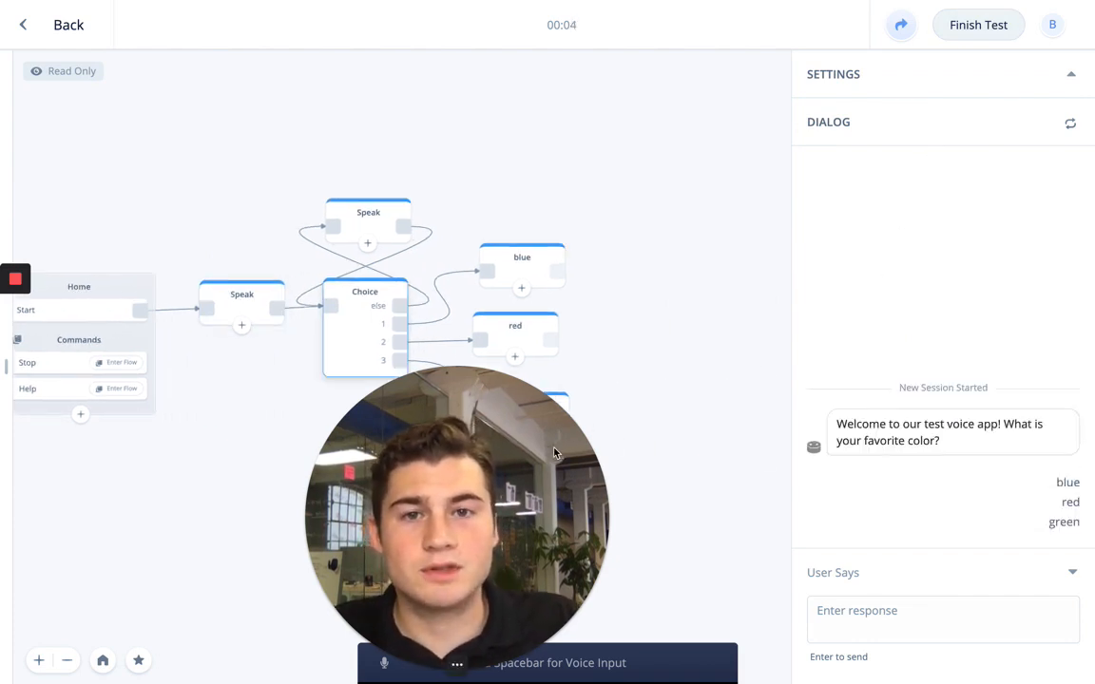
left_click_drag(556, 453, 288, 457)
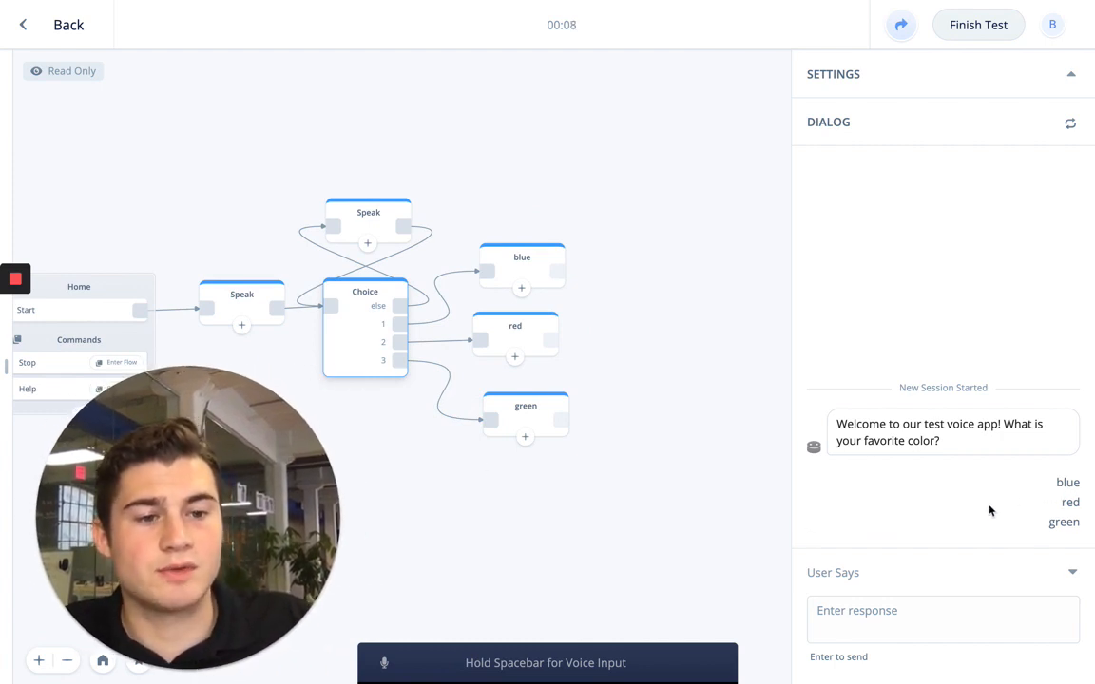
left_click(1067, 485)
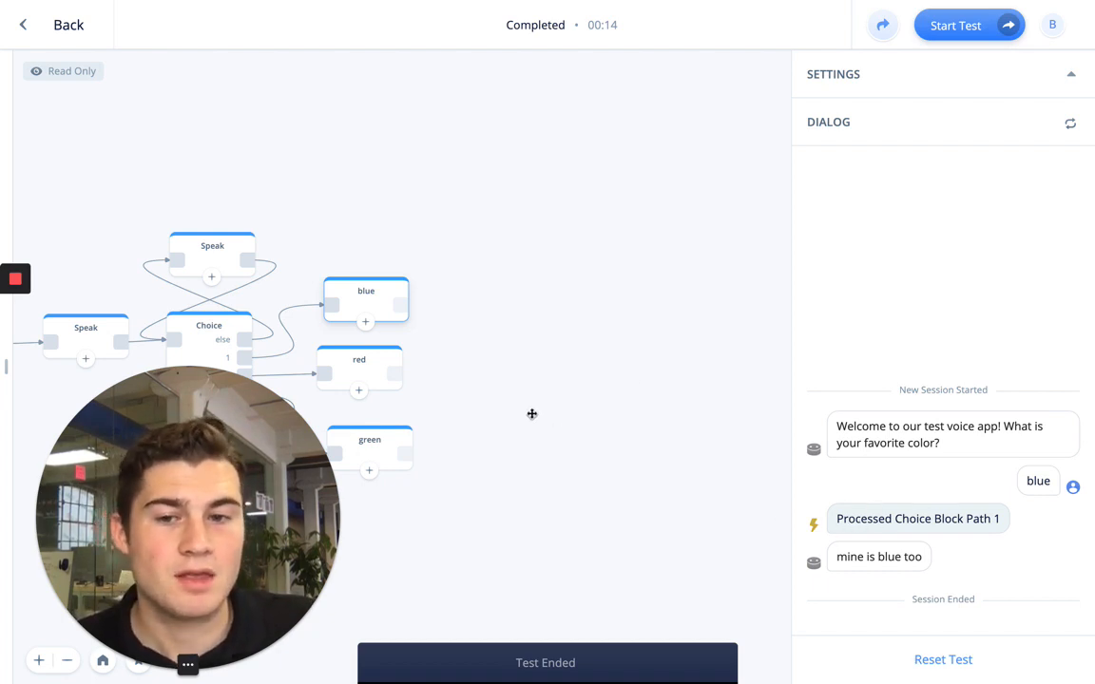
left_click_drag(533, 413, 777, 418)
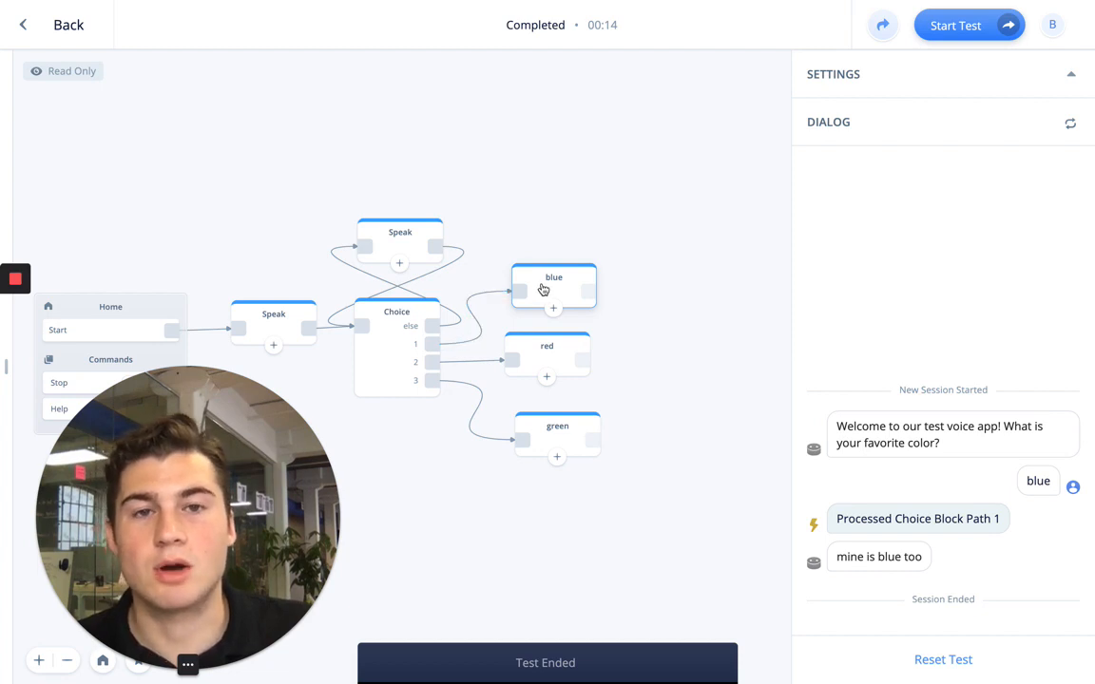
Step: Reset the test and submit "red" as the written response
left_click(942, 660)
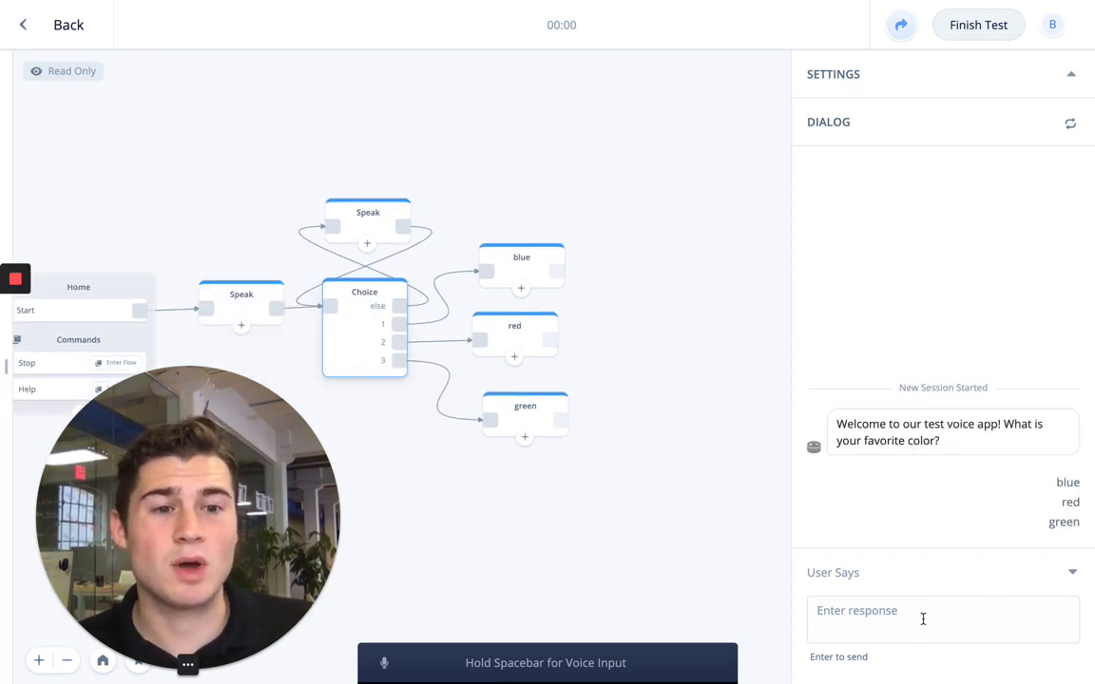
left_click(922, 619)
type("red")
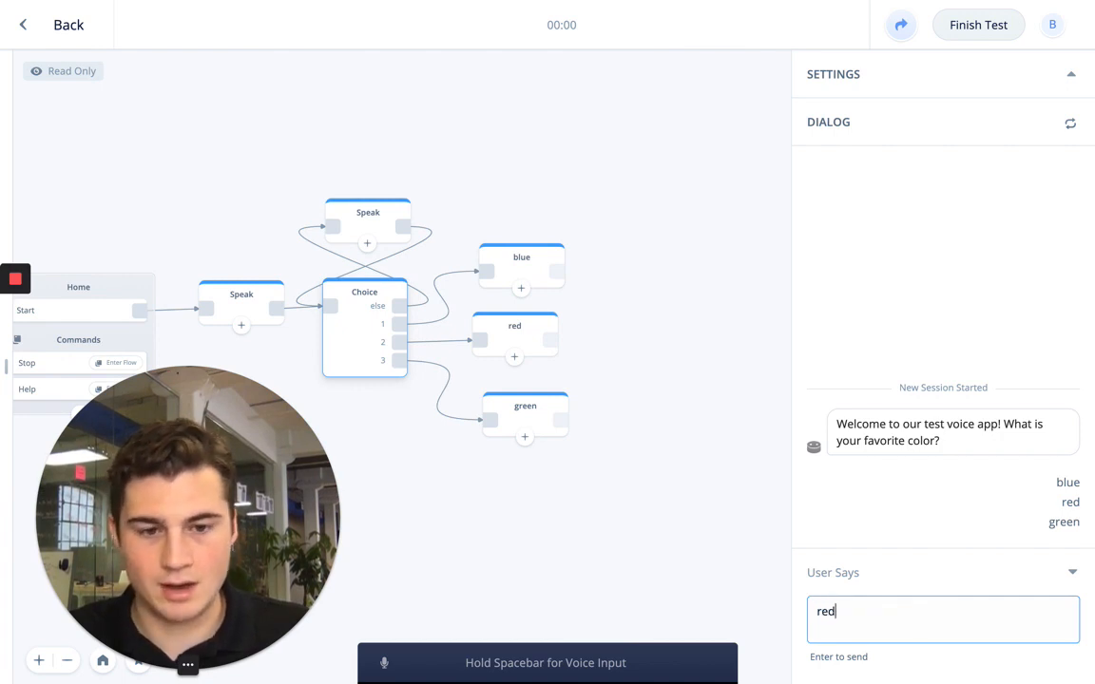
key("Return")
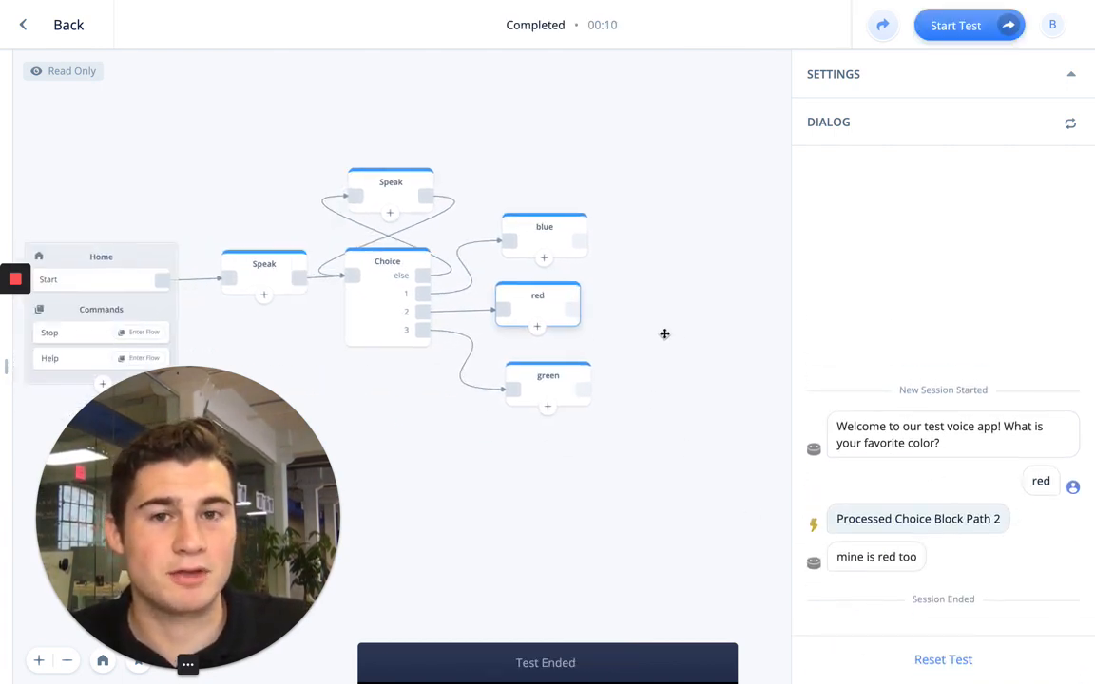
Step: Reset the test again and answer "blue" by voice input
left_click(916, 662)
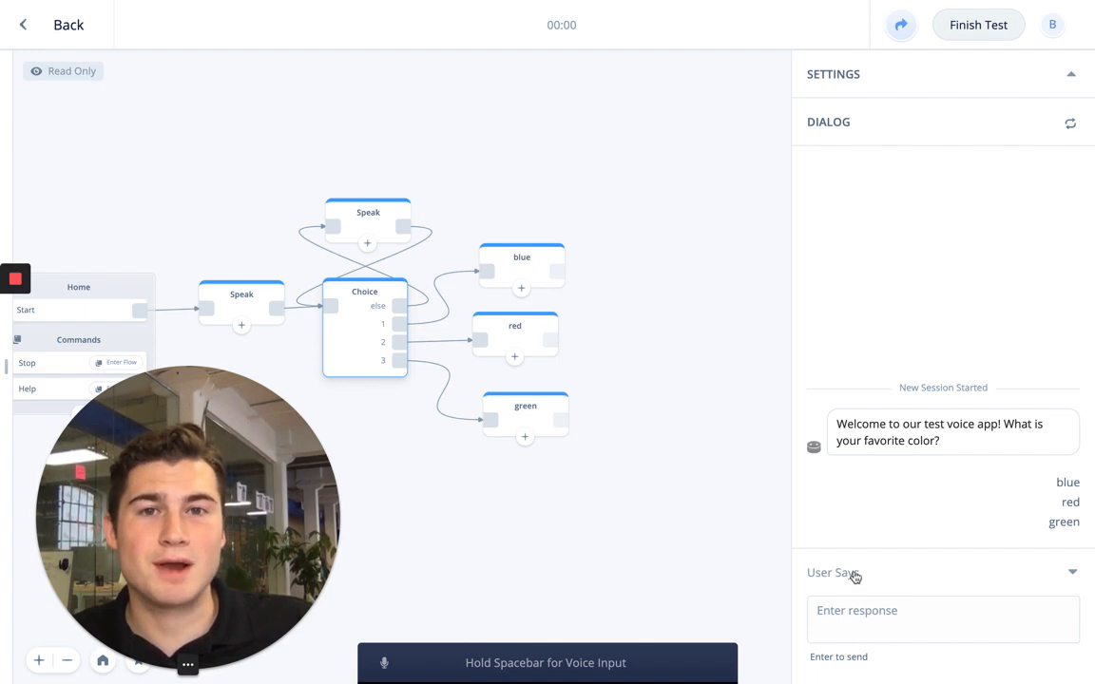
left_click(910, 613)
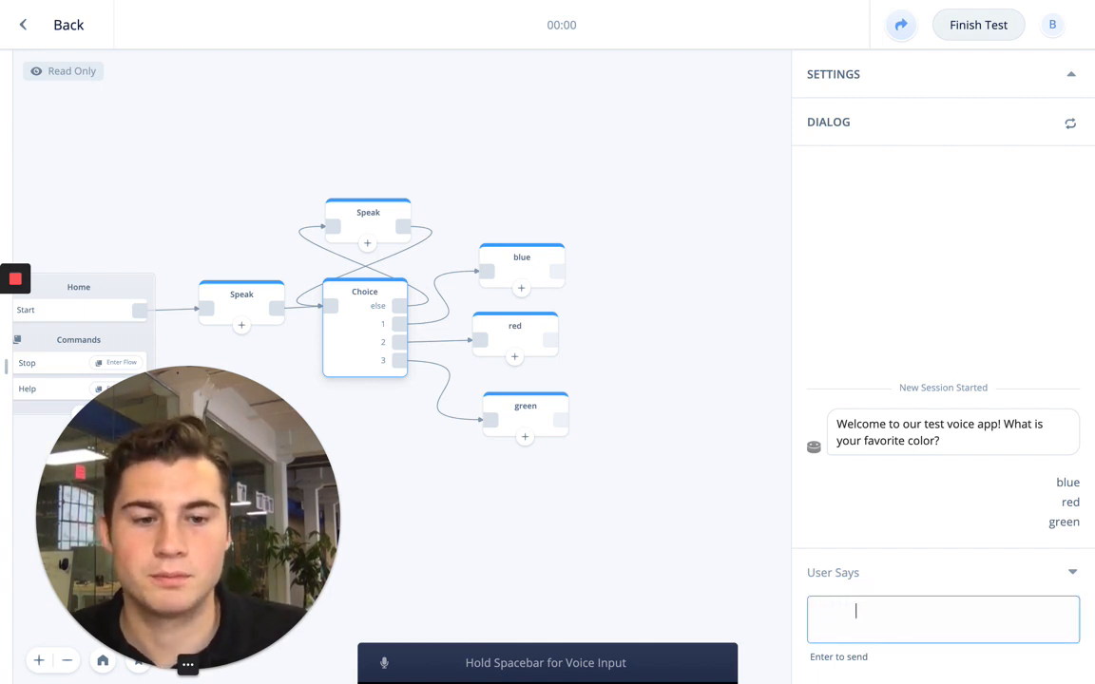
left_click(912, 575)
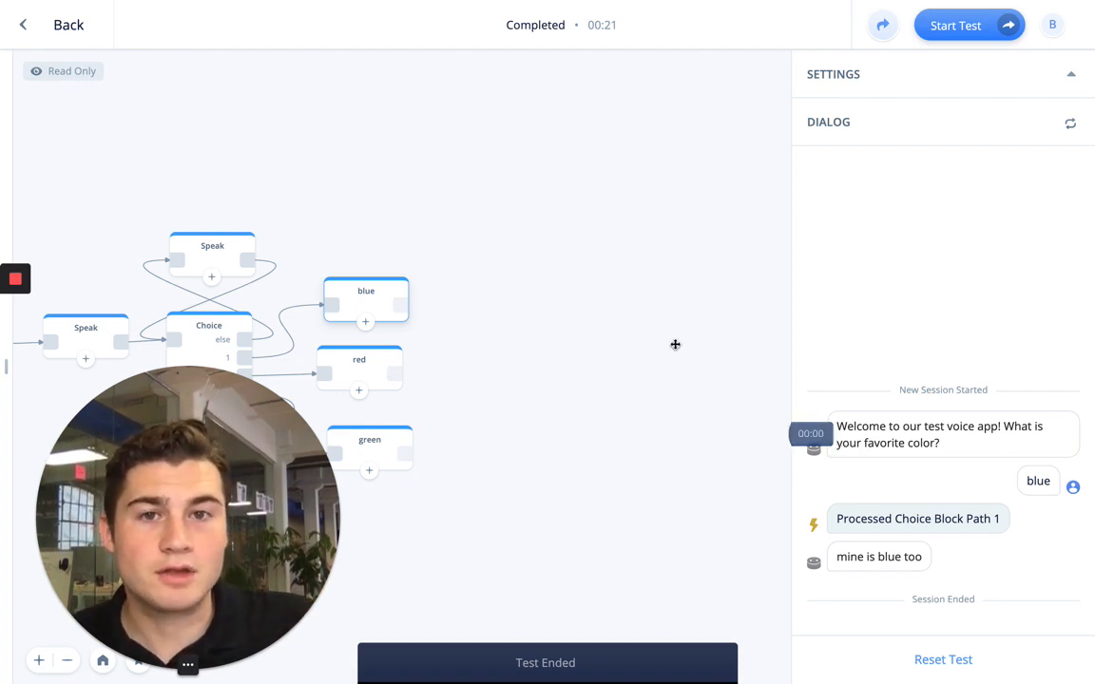
left_click_drag(485, 256, 709, 187)
scroll(709, 187, "up", 1)
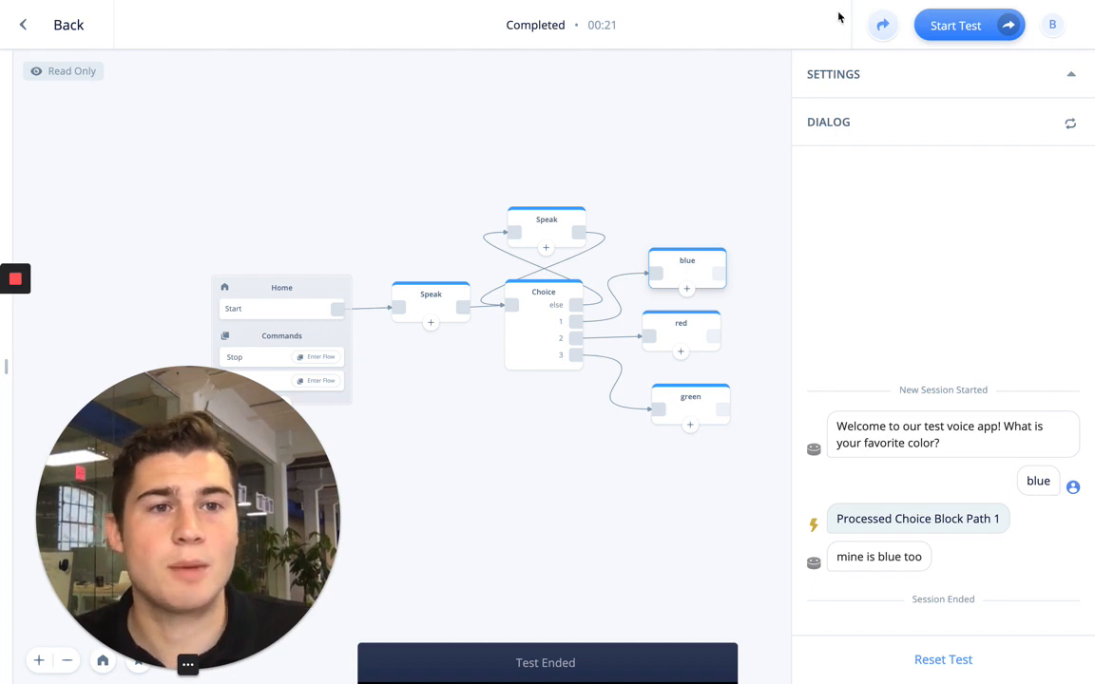
Step: Copy the project's shareable test link and open it in a new browser tab
left_click(882, 27)
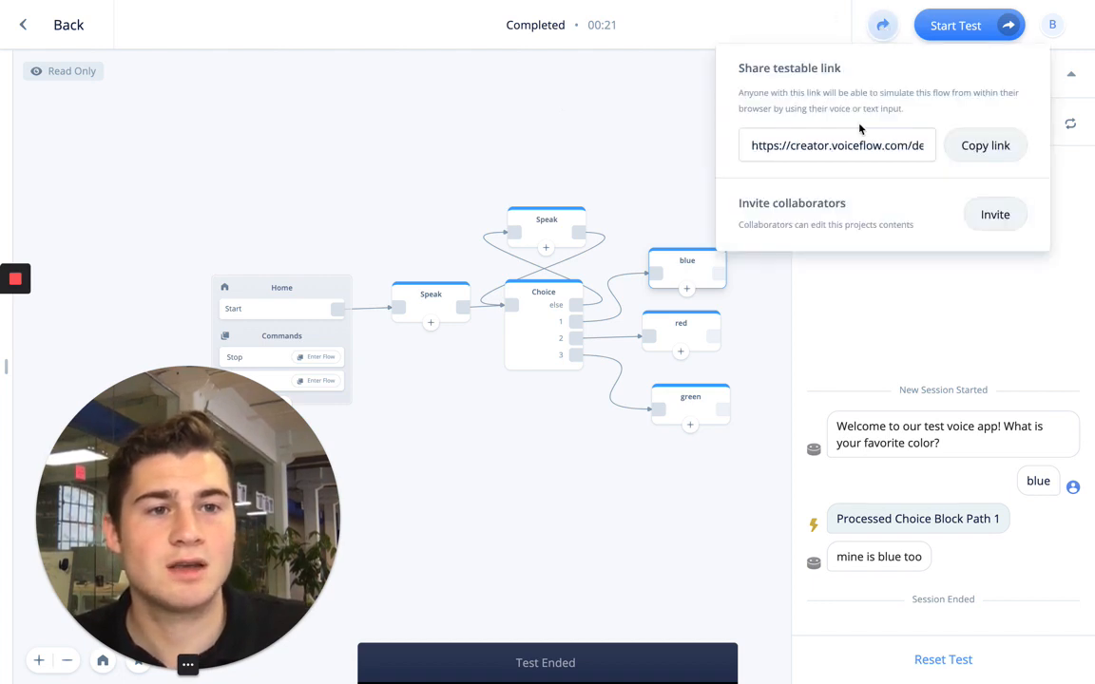
left_click(981, 148)
key("super+shift+f")
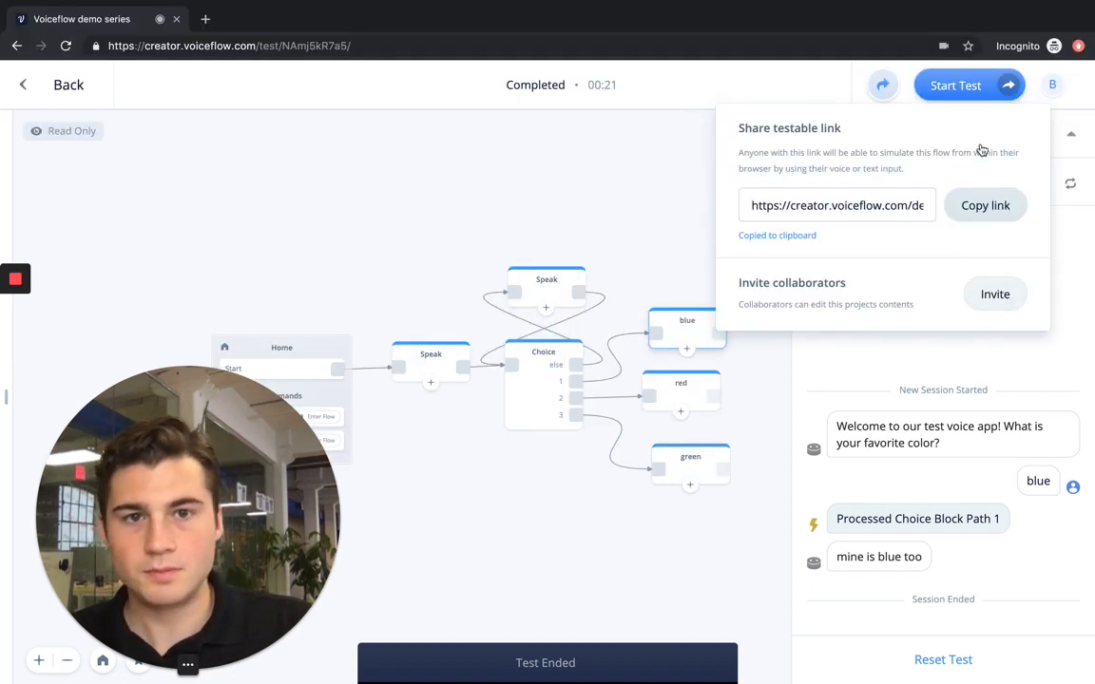
left_click(204, 18)
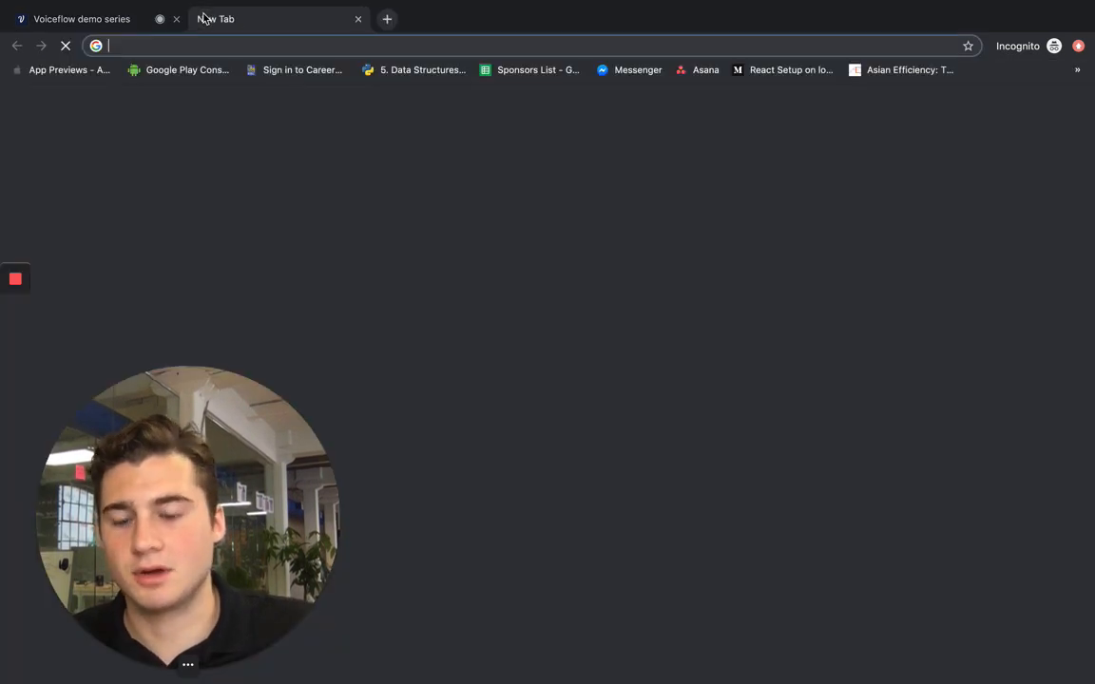
key("super+v")
key("Return")
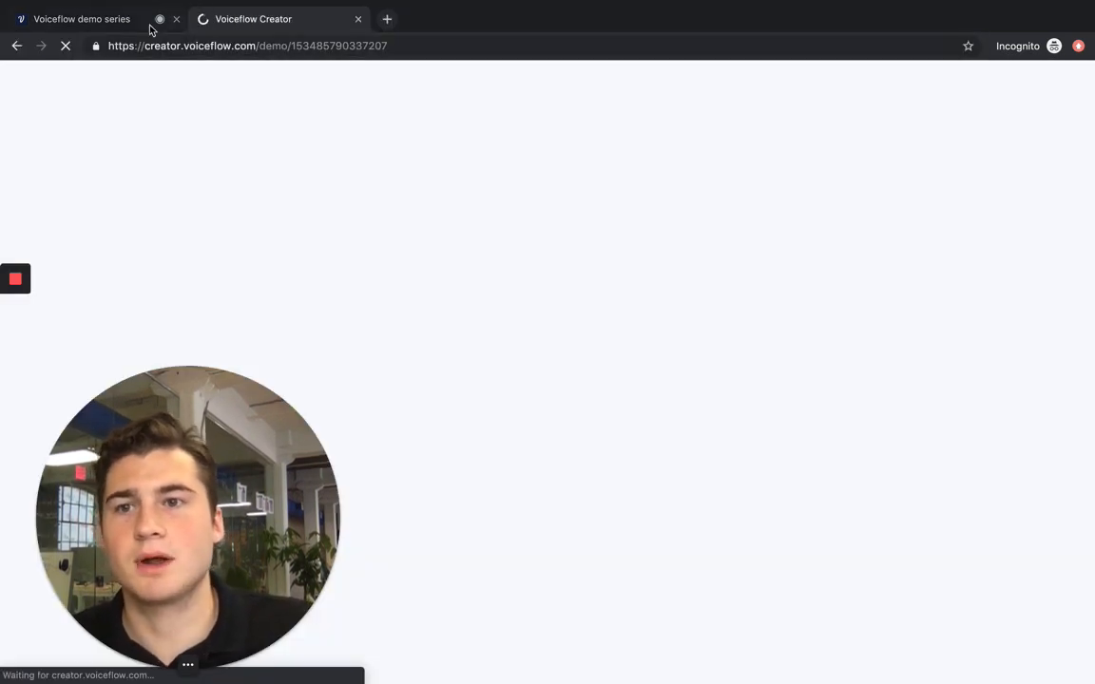
Step: Leave test mode in the project tab to return to the canvas, and switch back to the shared demo page
left_click(134, 20)
left_click(59, 91)
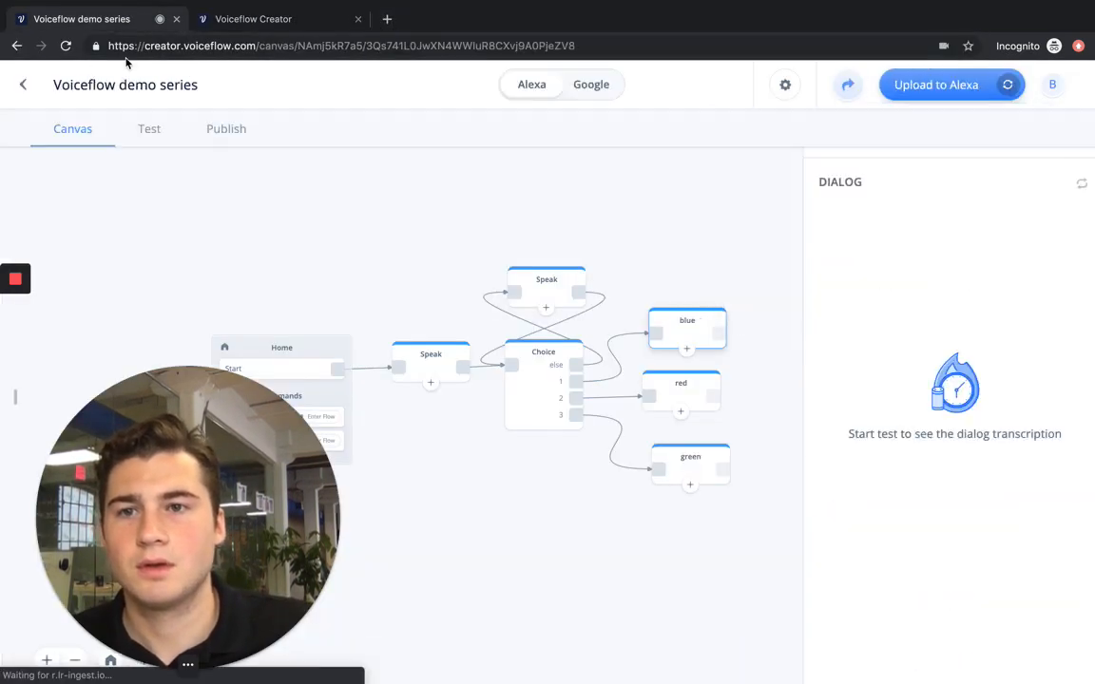
left_click(224, 21)
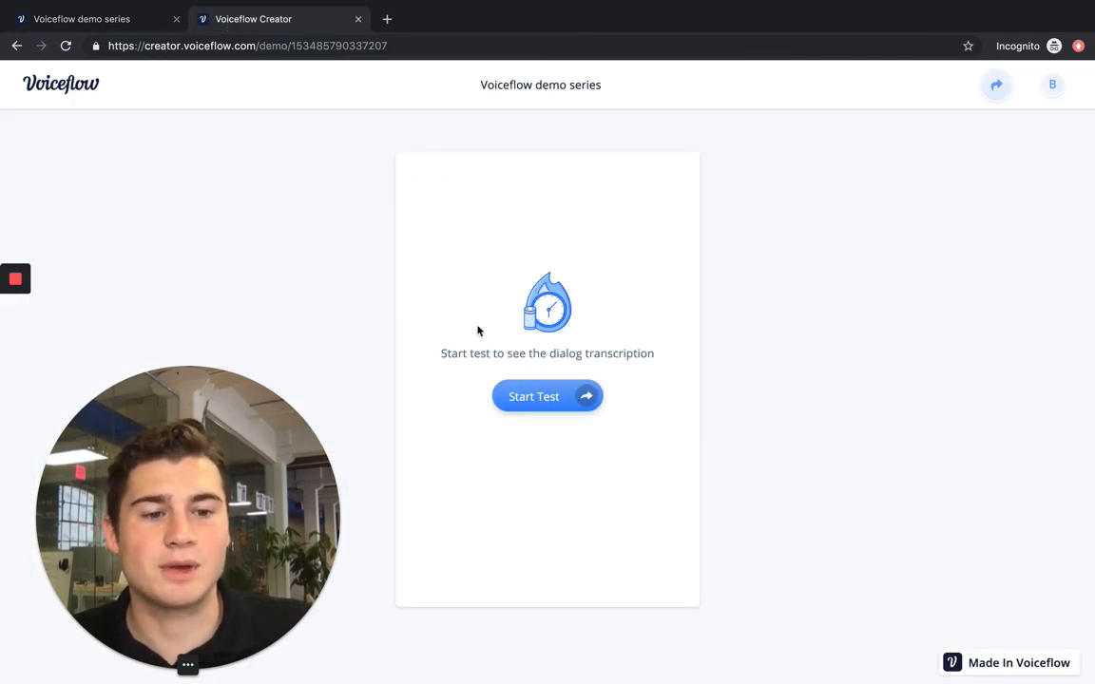
Step: Run the test on the shared demo page and answer the color question with "red"
left_click(537, 398)
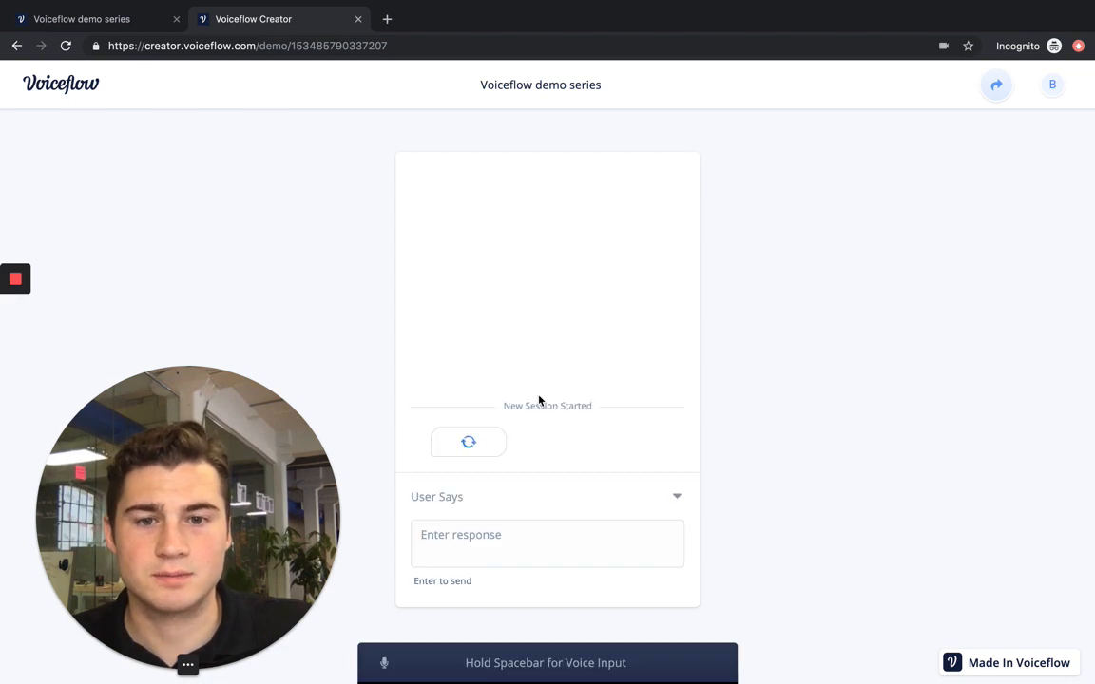
left_click(558, 544)
type("red")
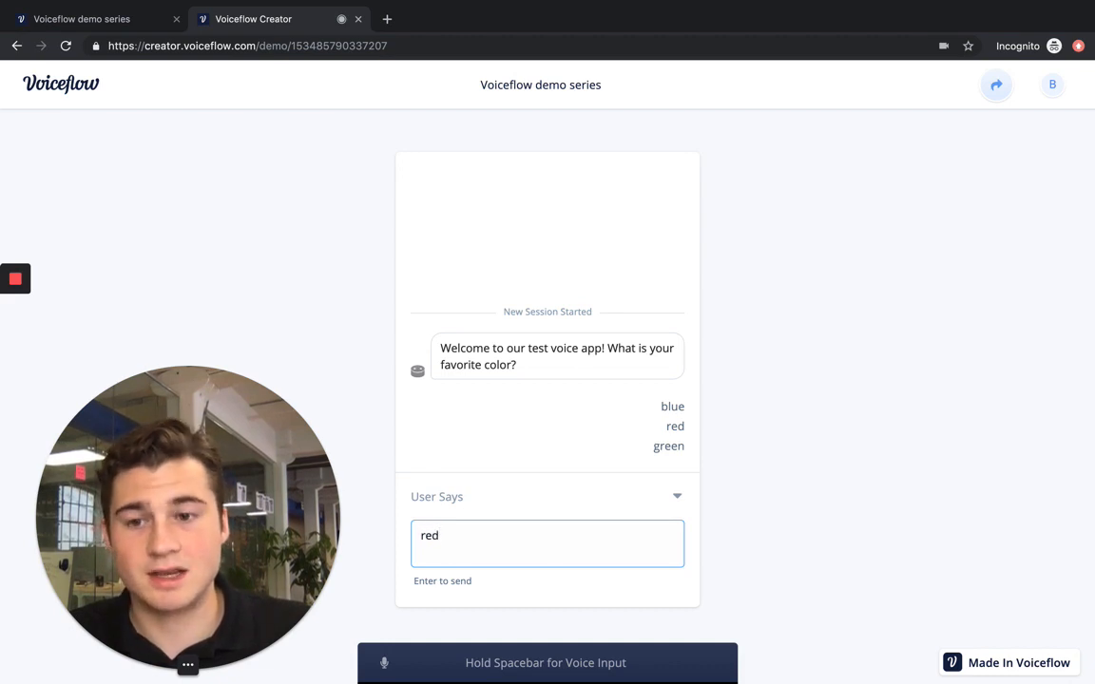
key("Return")
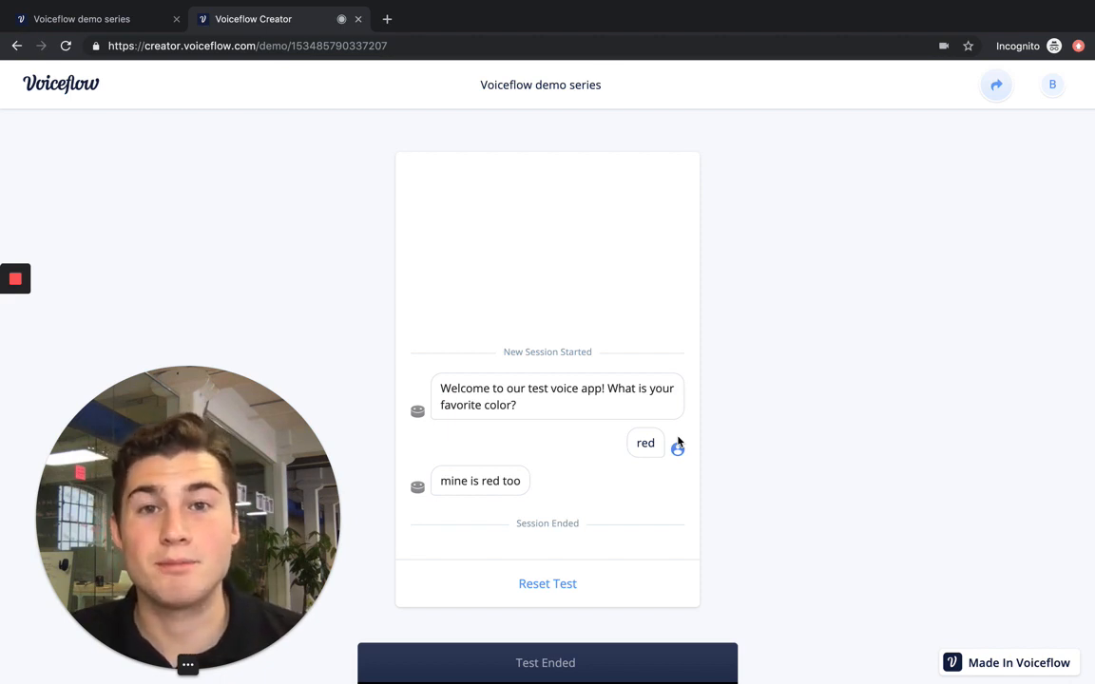
Step: Return to the project's canvas and switch the platform to Google and back to Alexa
left_click(111, 23)
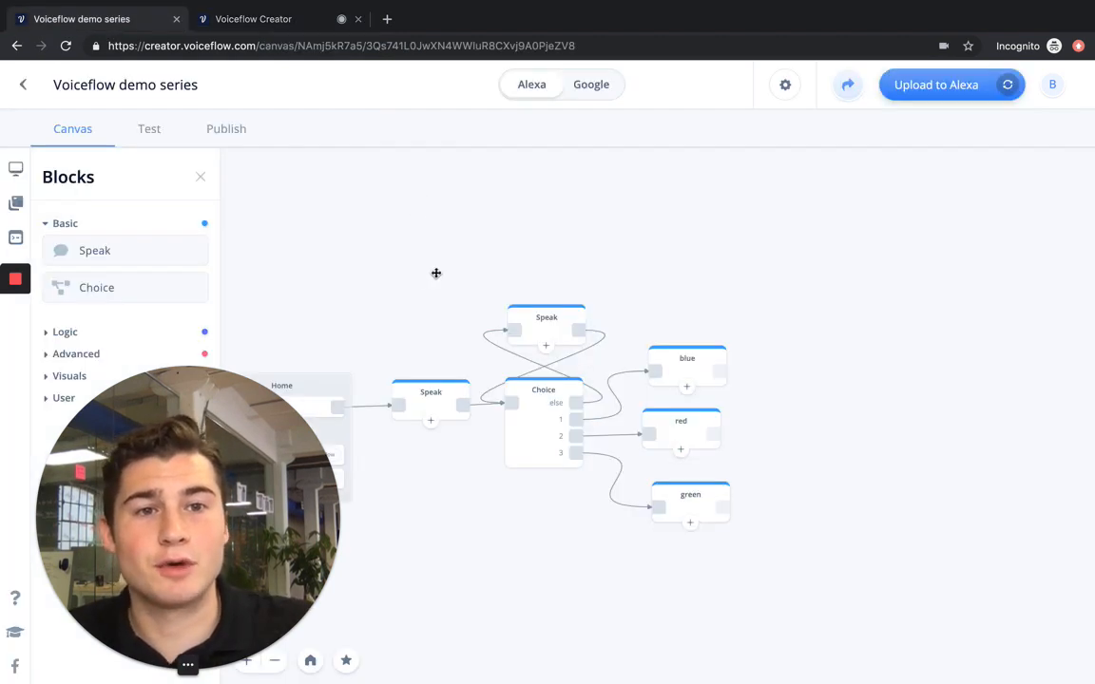
left_click_drag(435, 271, 515, 248)
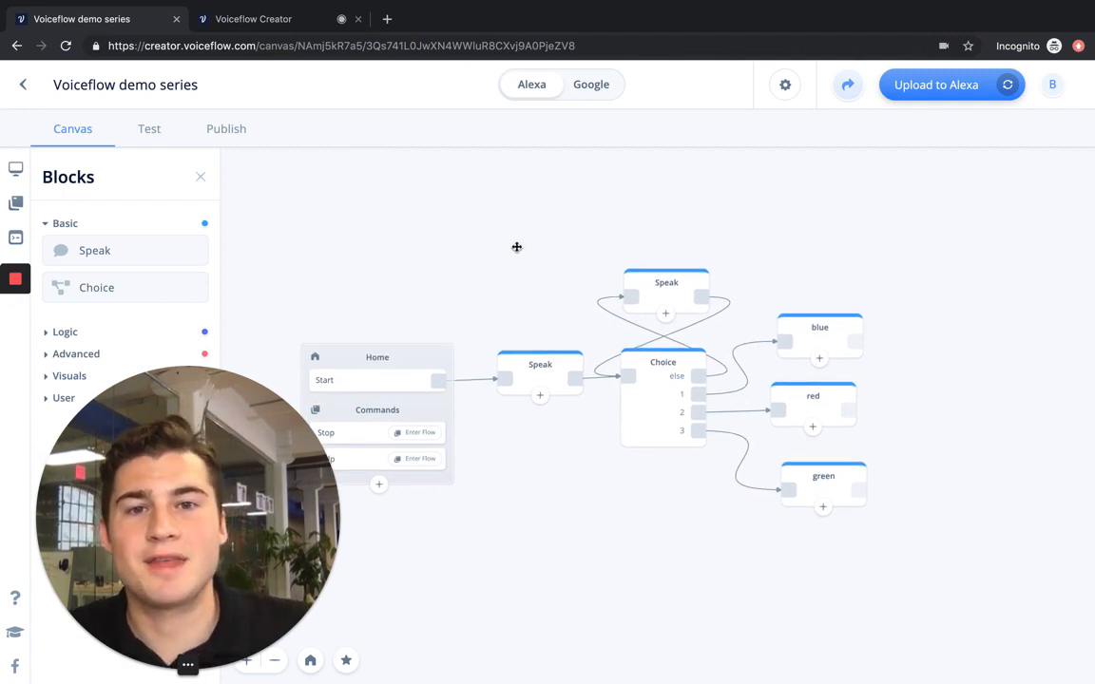
left_click(581, 89)
left_click(531, 93)
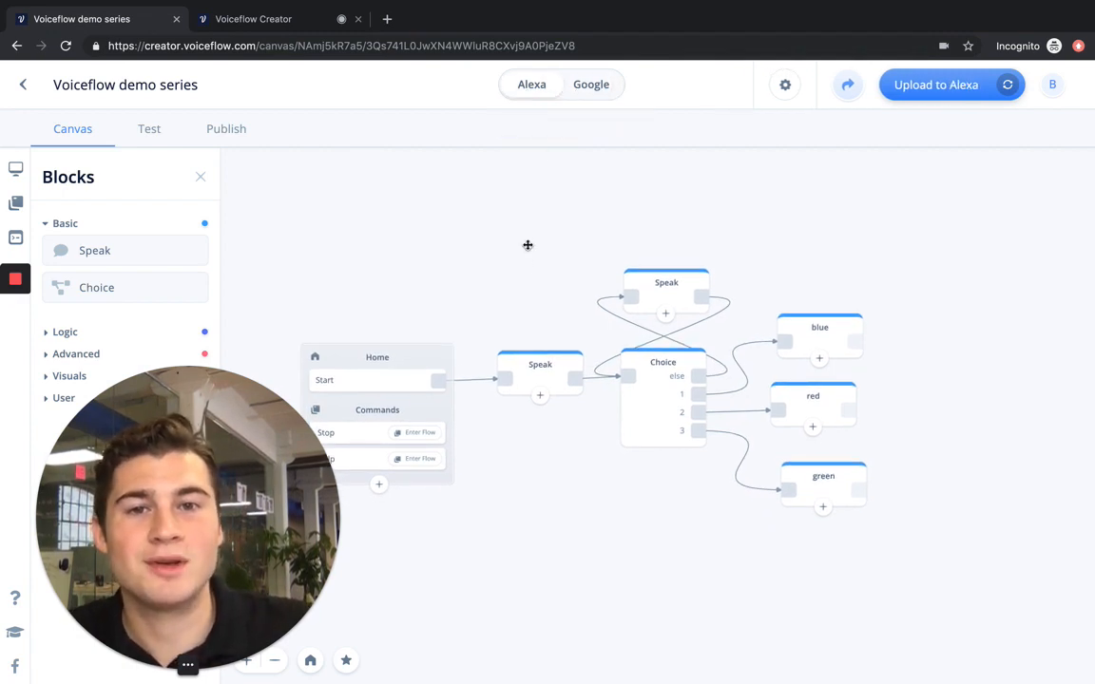